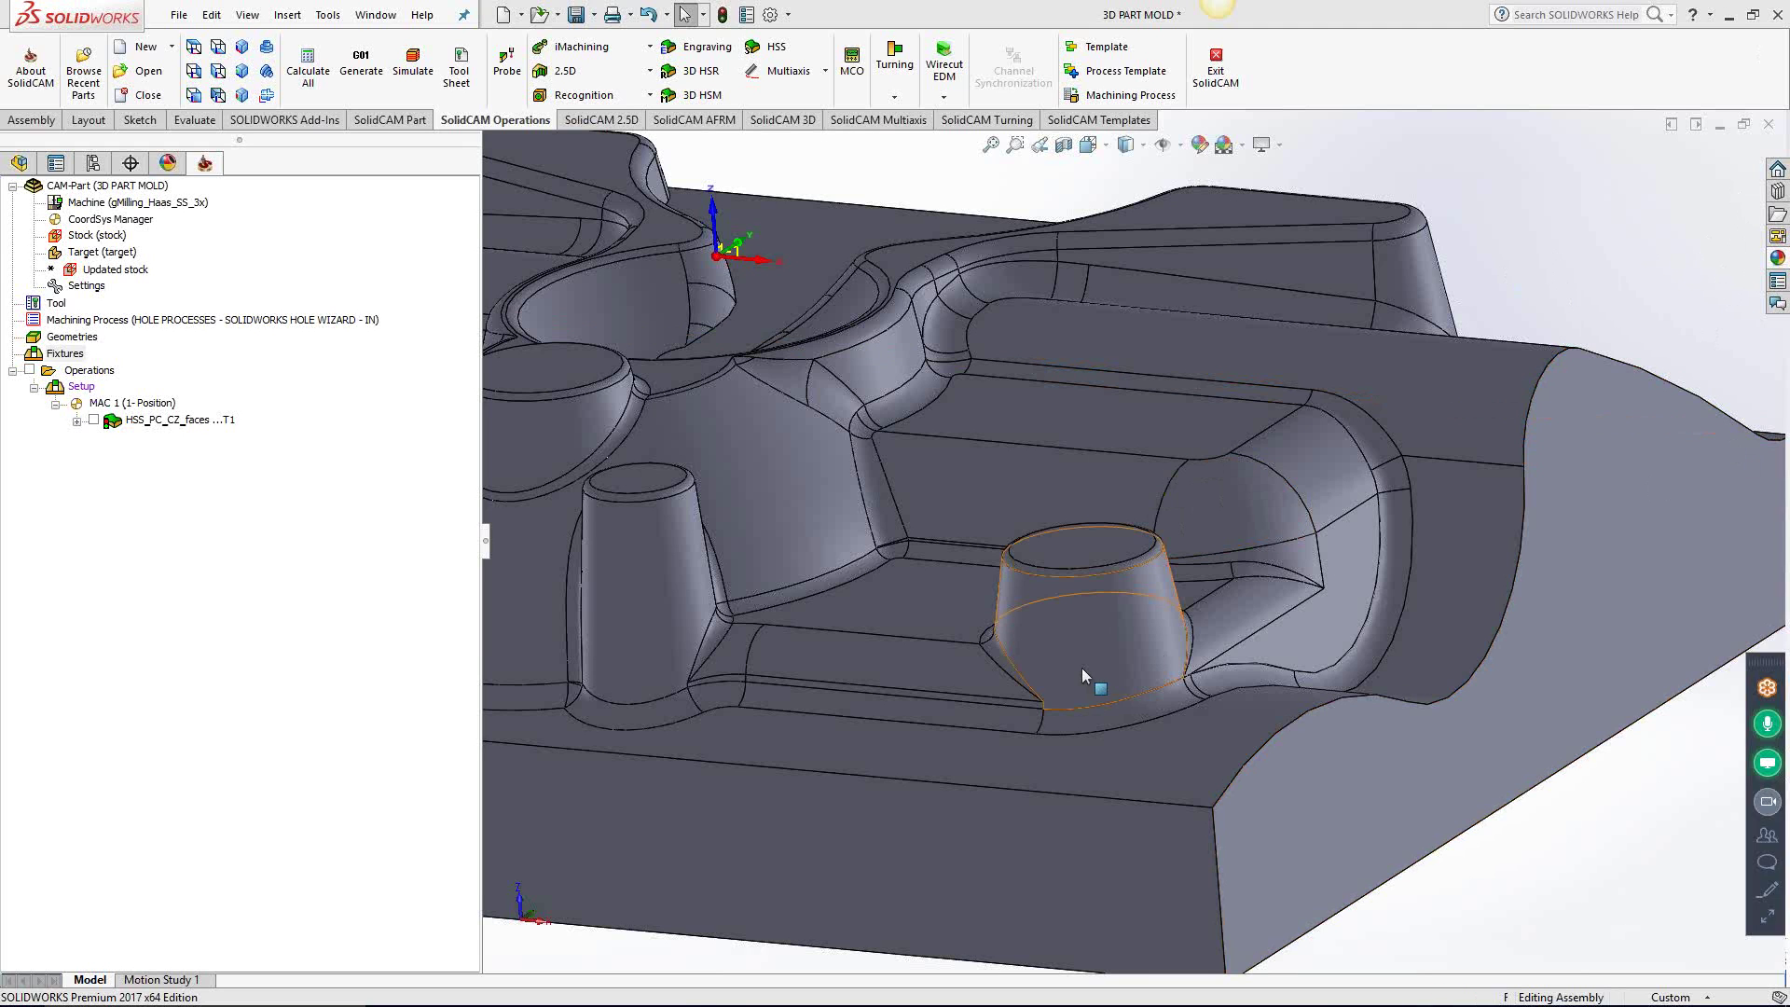
# Step: Open the HSS_PC_CZ_faces operation for editing and go to its geometry settings
pyautogui.scroll(5, 1081, 668)
pyautogui.scroll(1, 1109, 658)
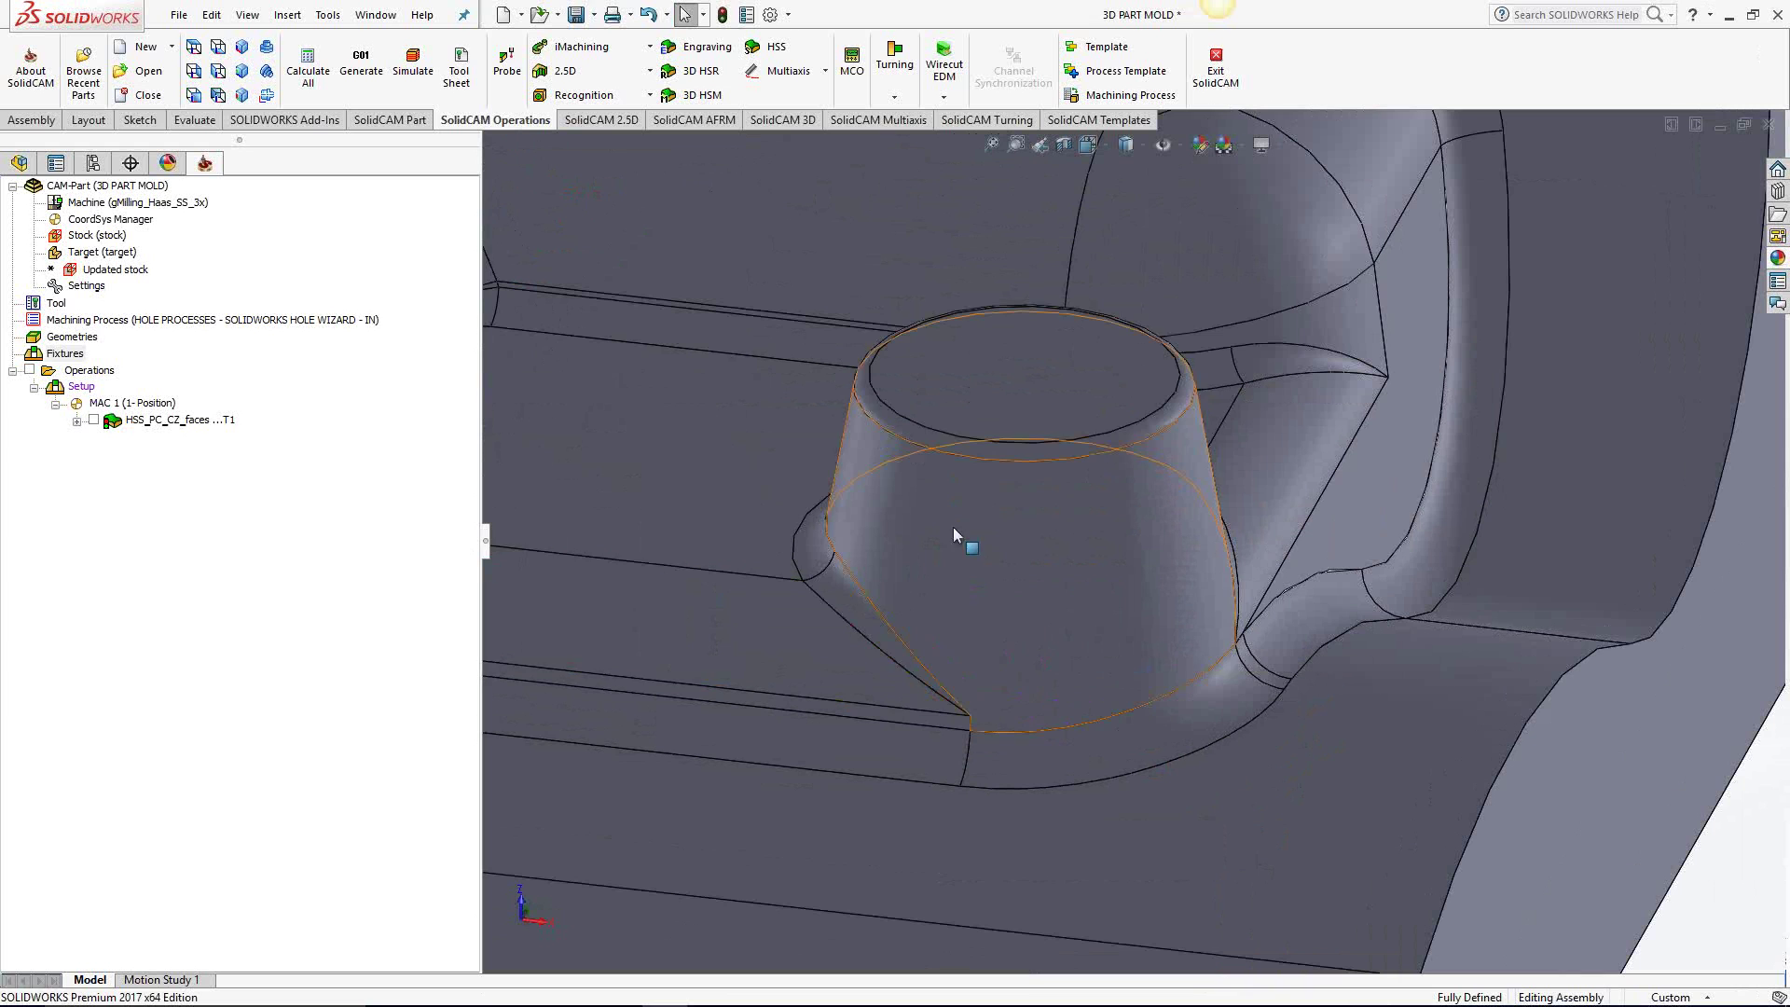
pyautogui.moveTo(1054, 591); pyautogui.dragTo(1020, 552, button='middle')
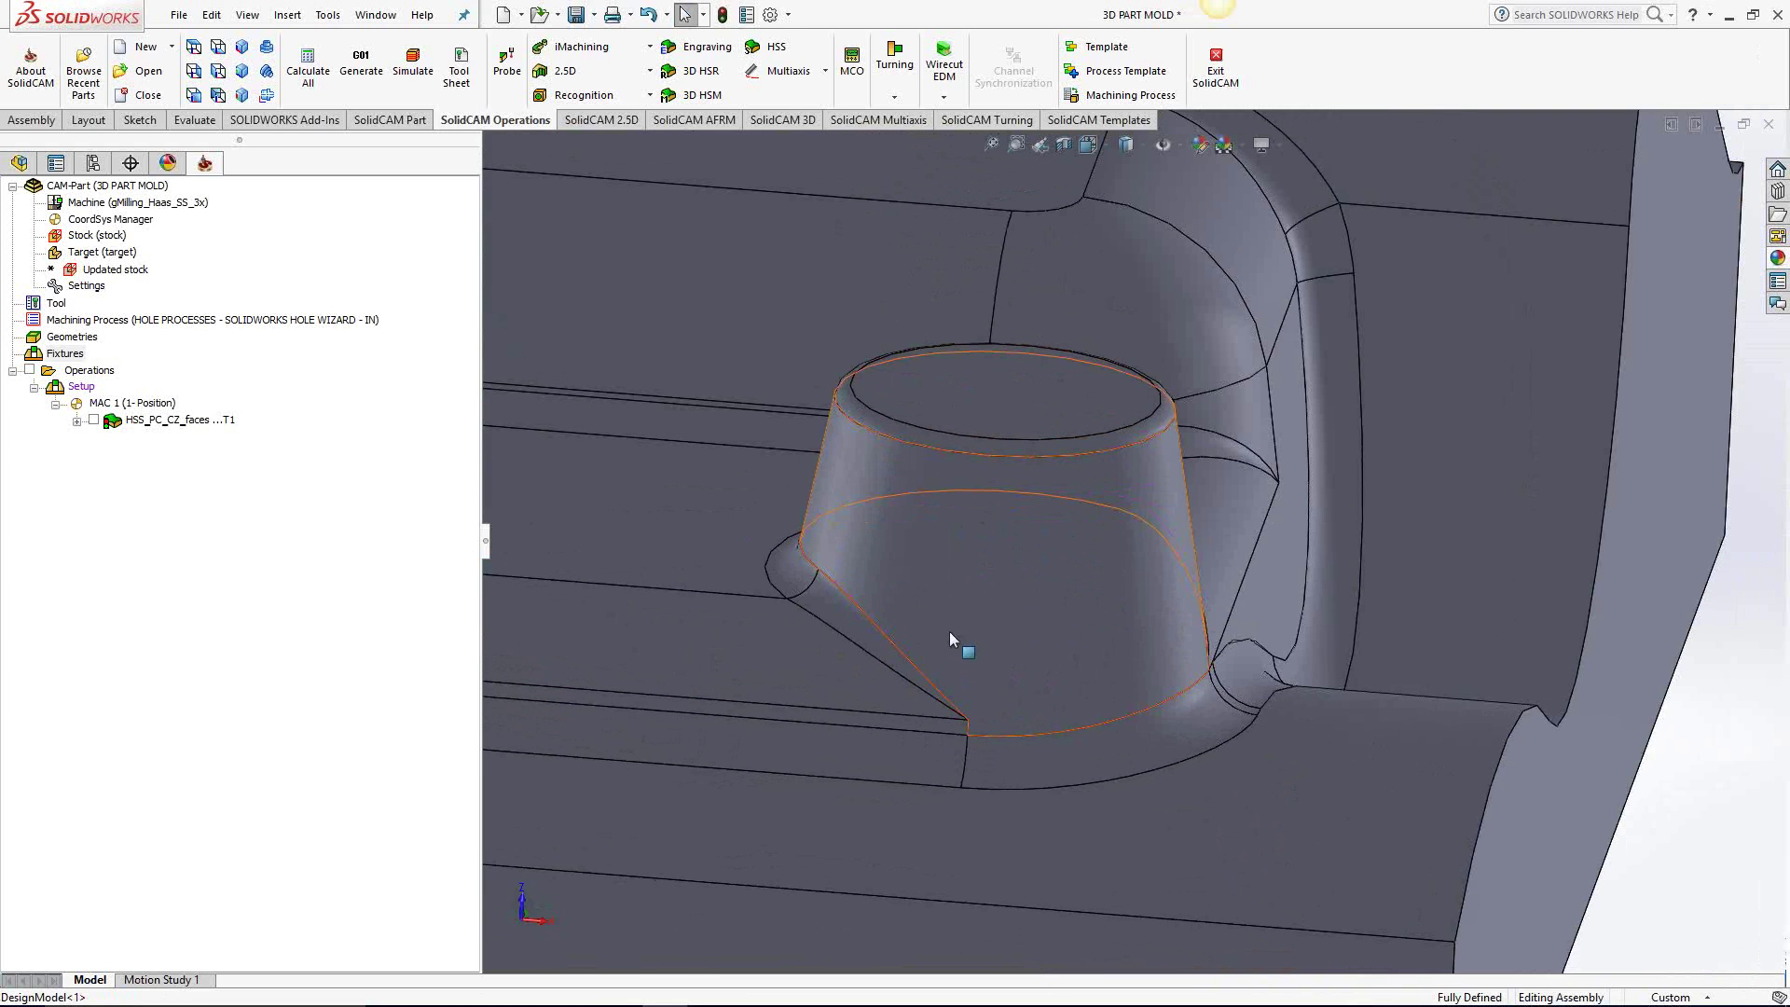
pyautogui.doubleClick(161, 420)
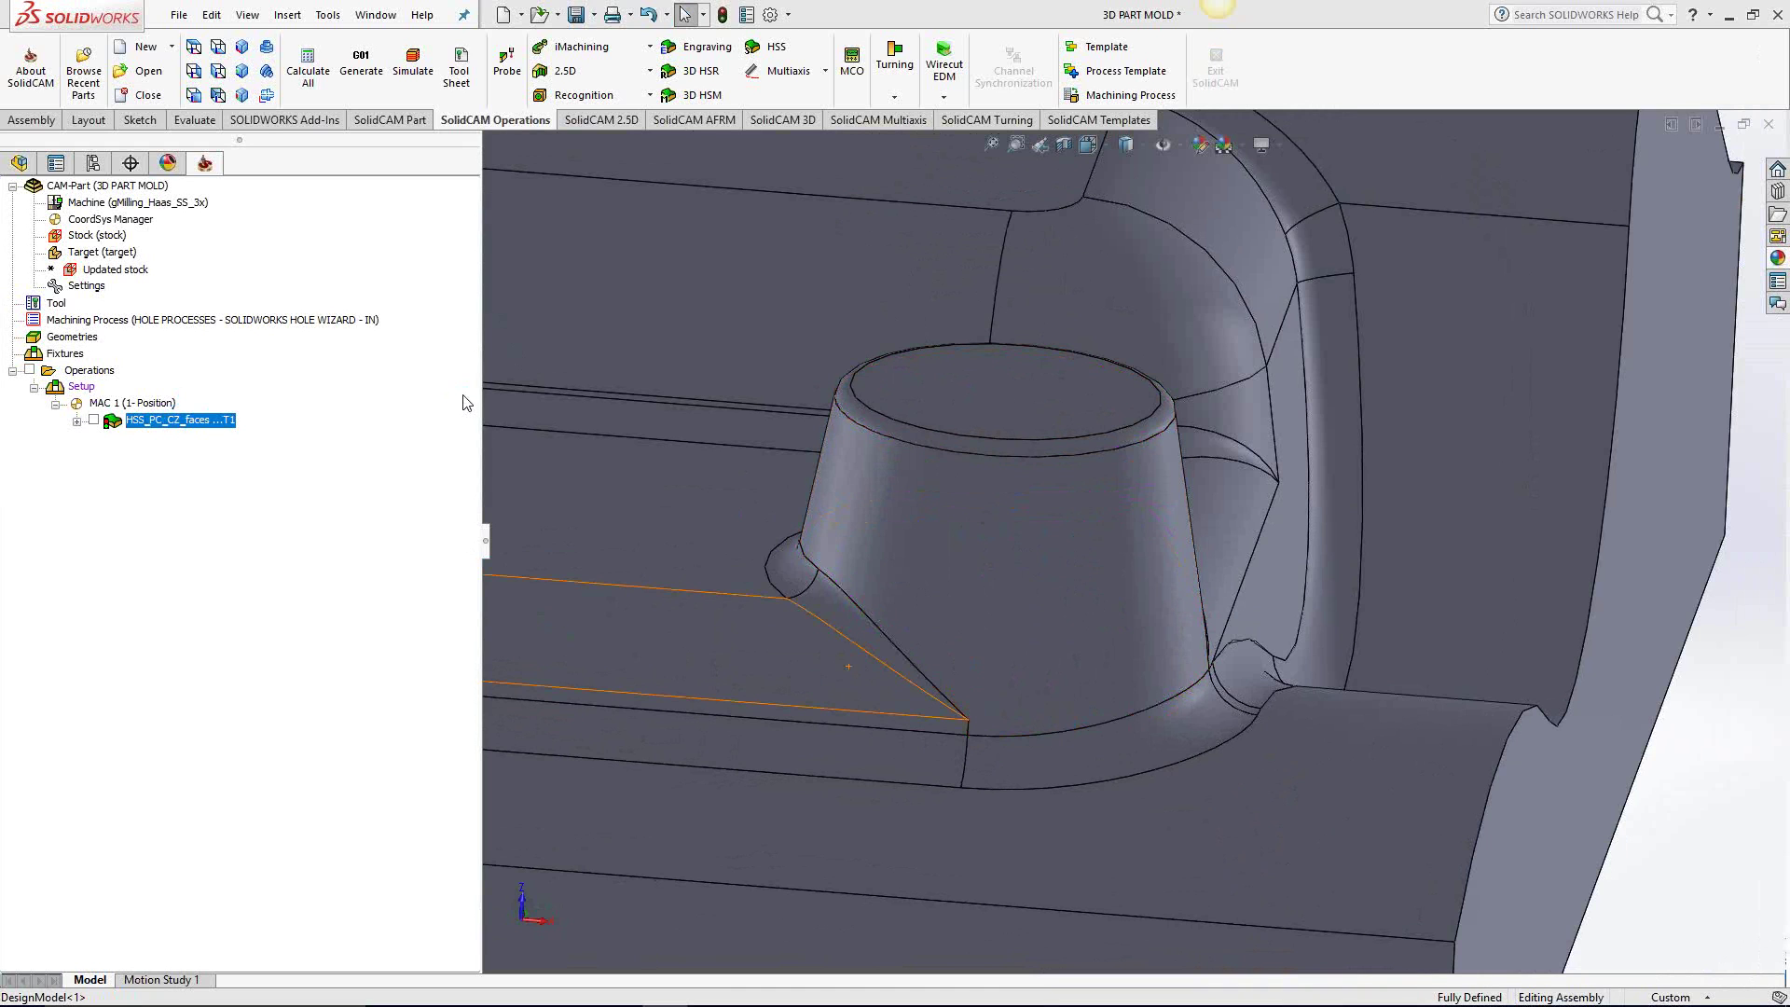
pyautogui.click(200, 310)
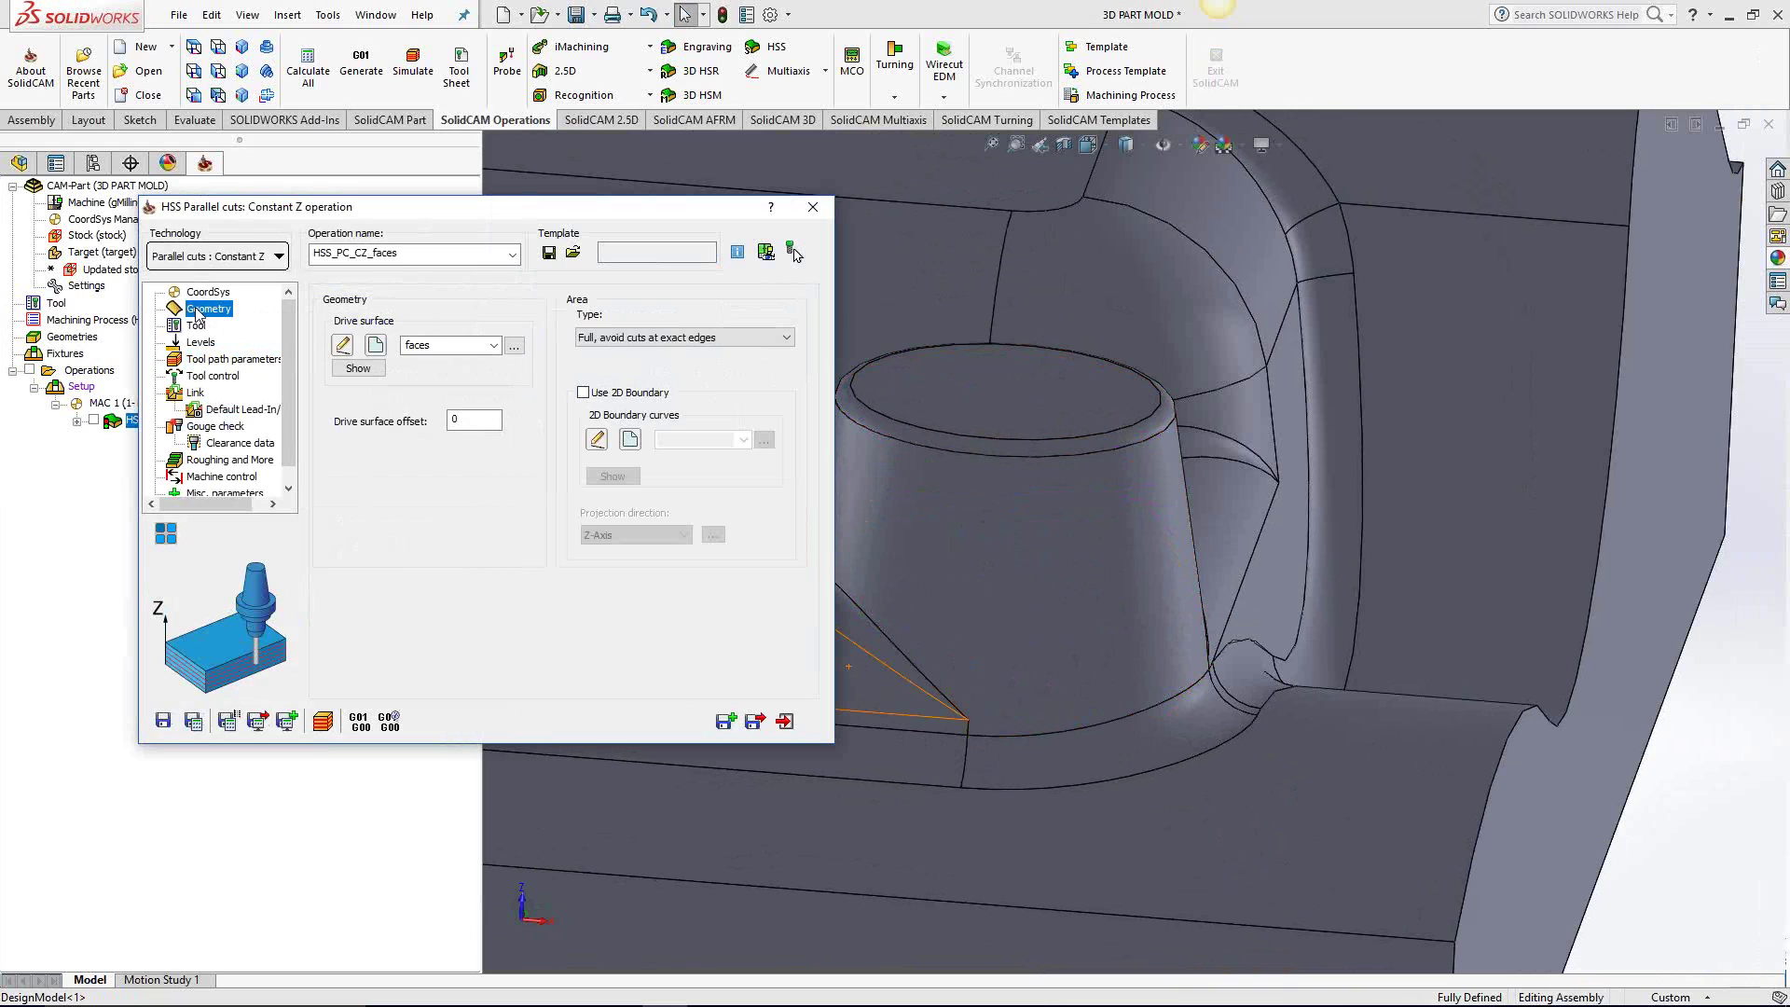
# Step: Define a new drive surface named faces1 from the front boss's tapered side face and the adjoining blend faces at its base
pyautogui.click(375, 345)
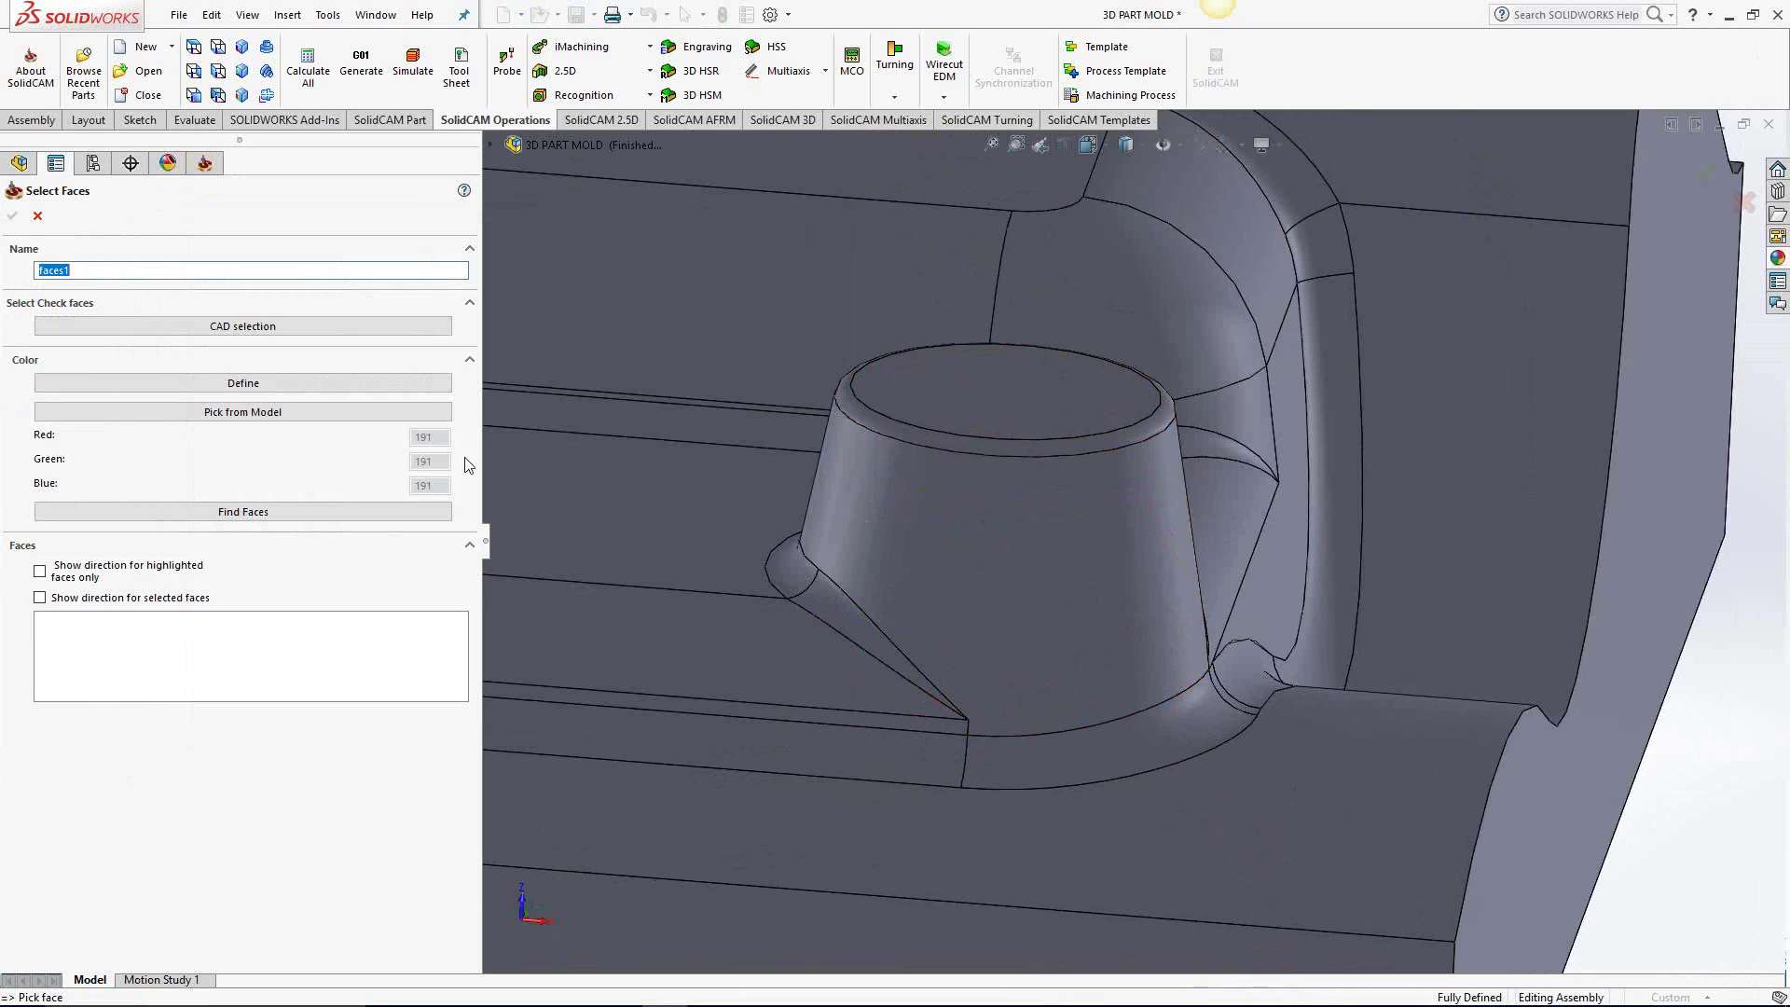
pyautogui.click(897, 606)
pyautogui.click(836, 612)
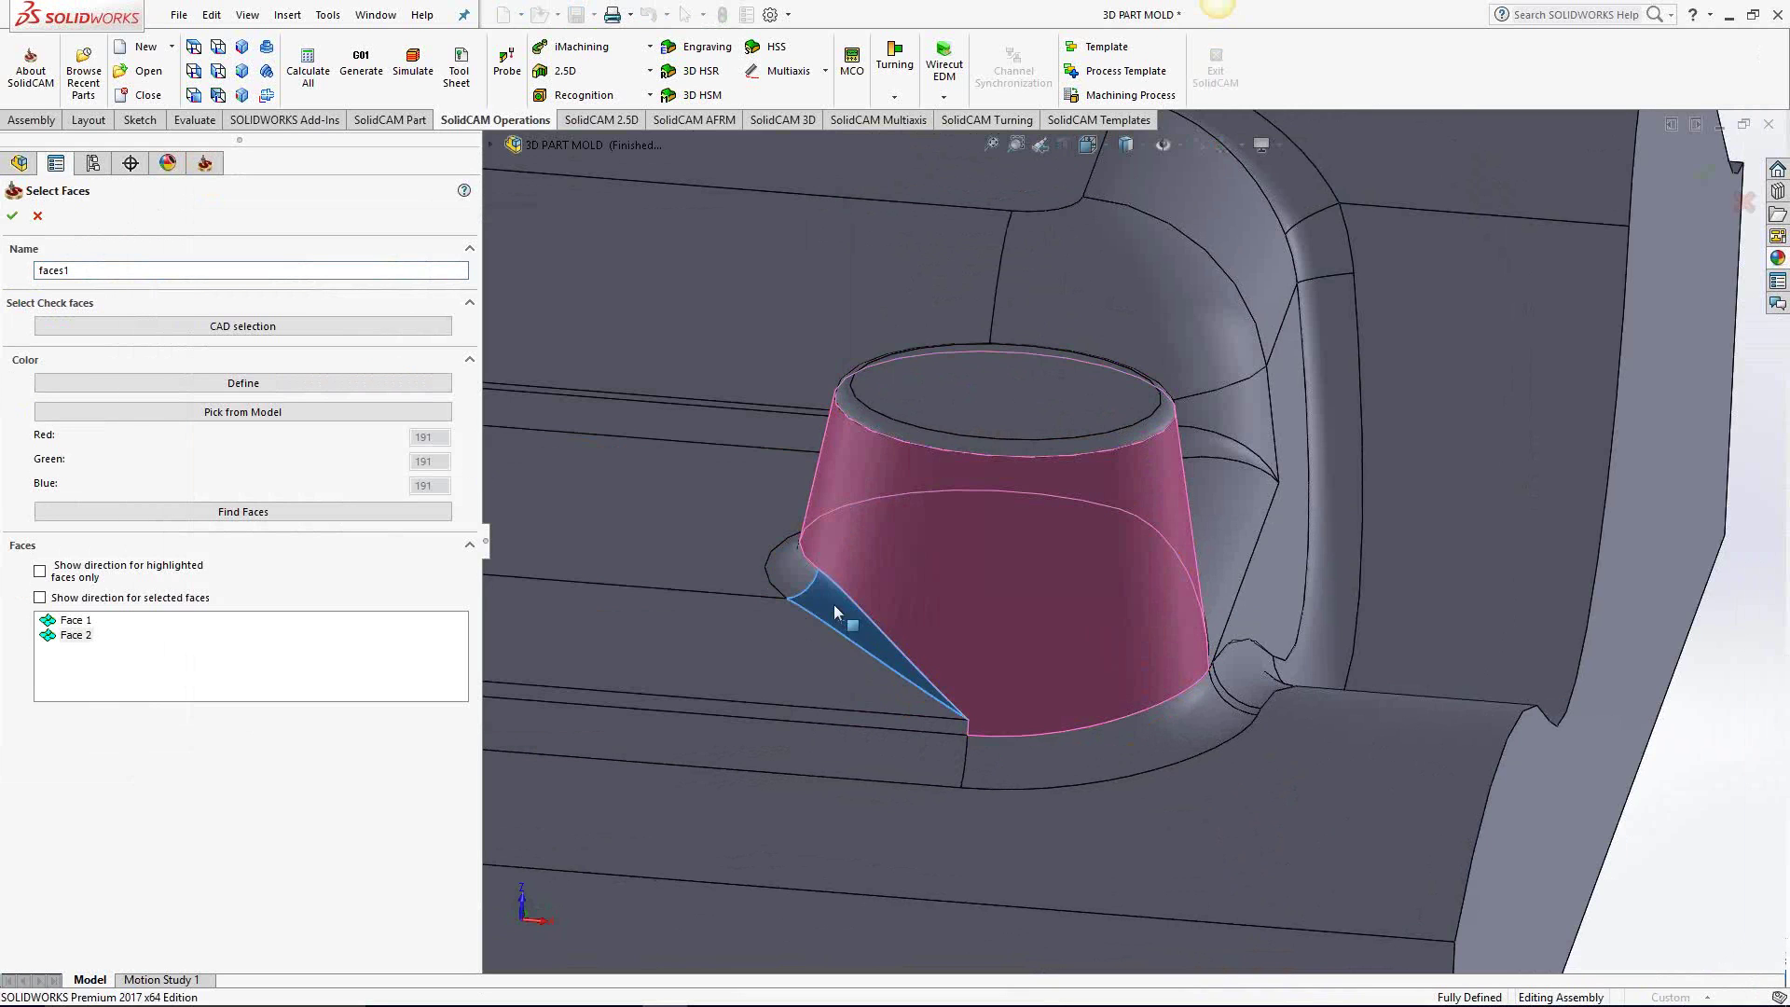
pyautogui.click(787, 564)
pyautogui.moveTo(788, 564); pyautogui.dragTo(1305, 520, button='middle')
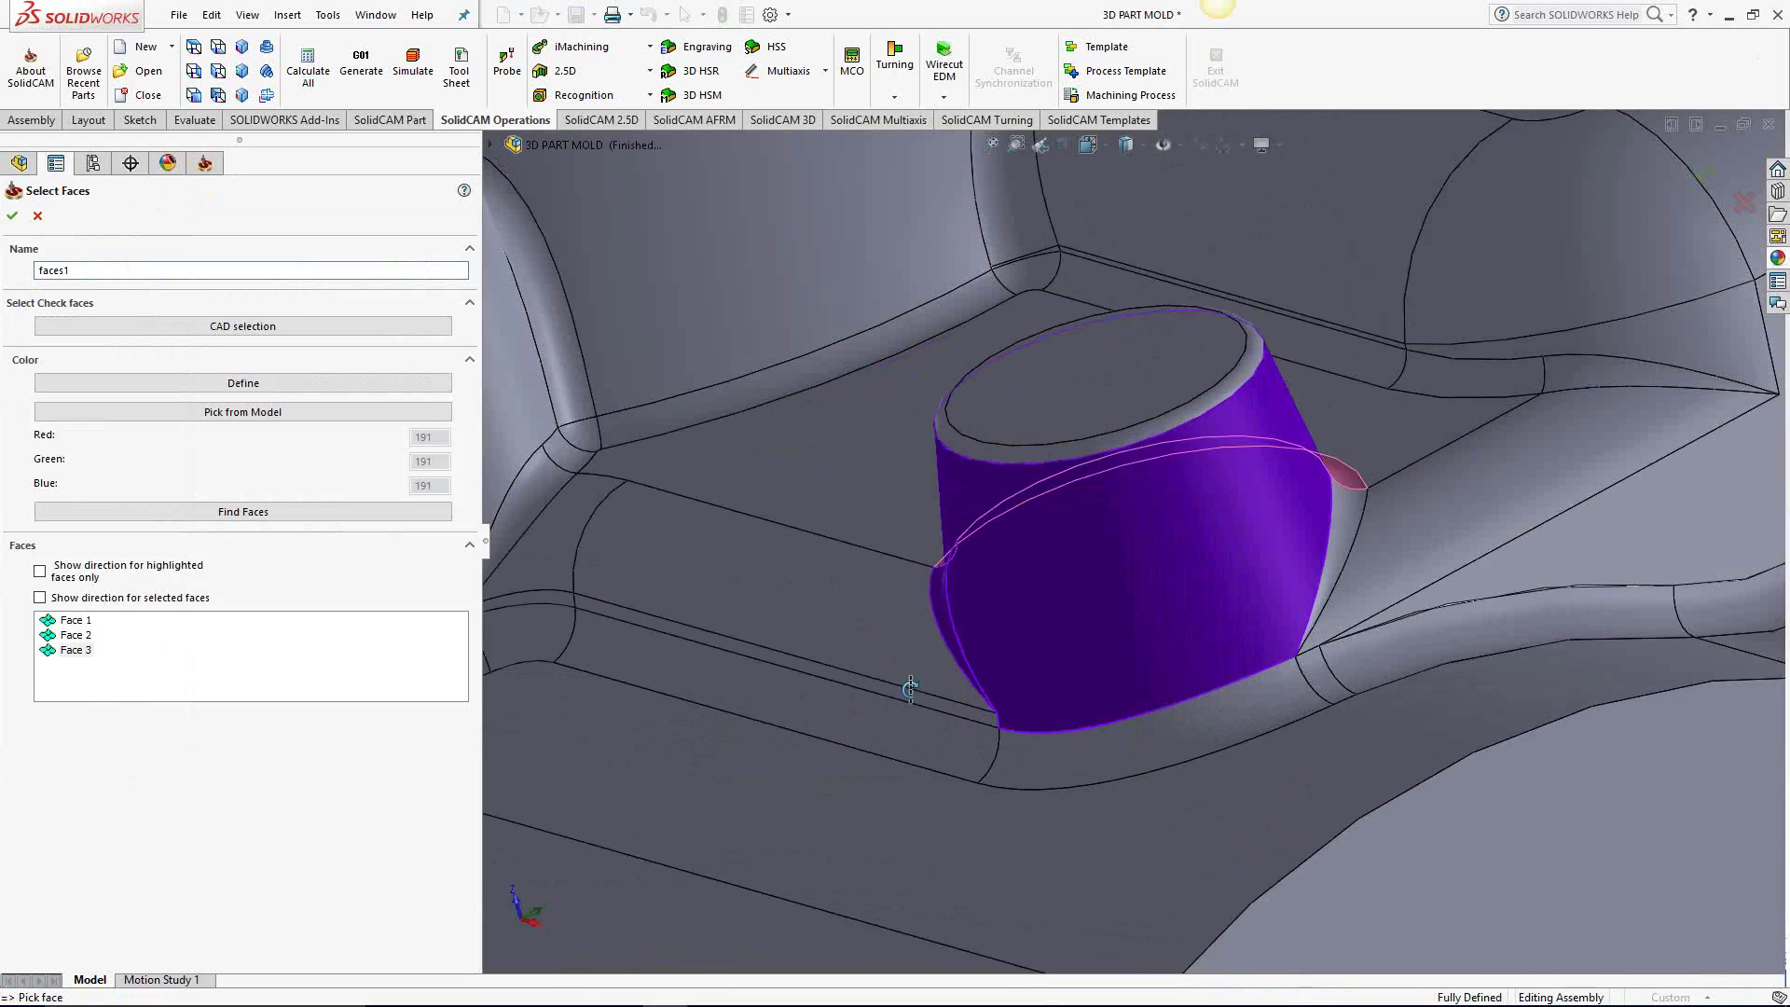
pyautogui.click(1315, 524)
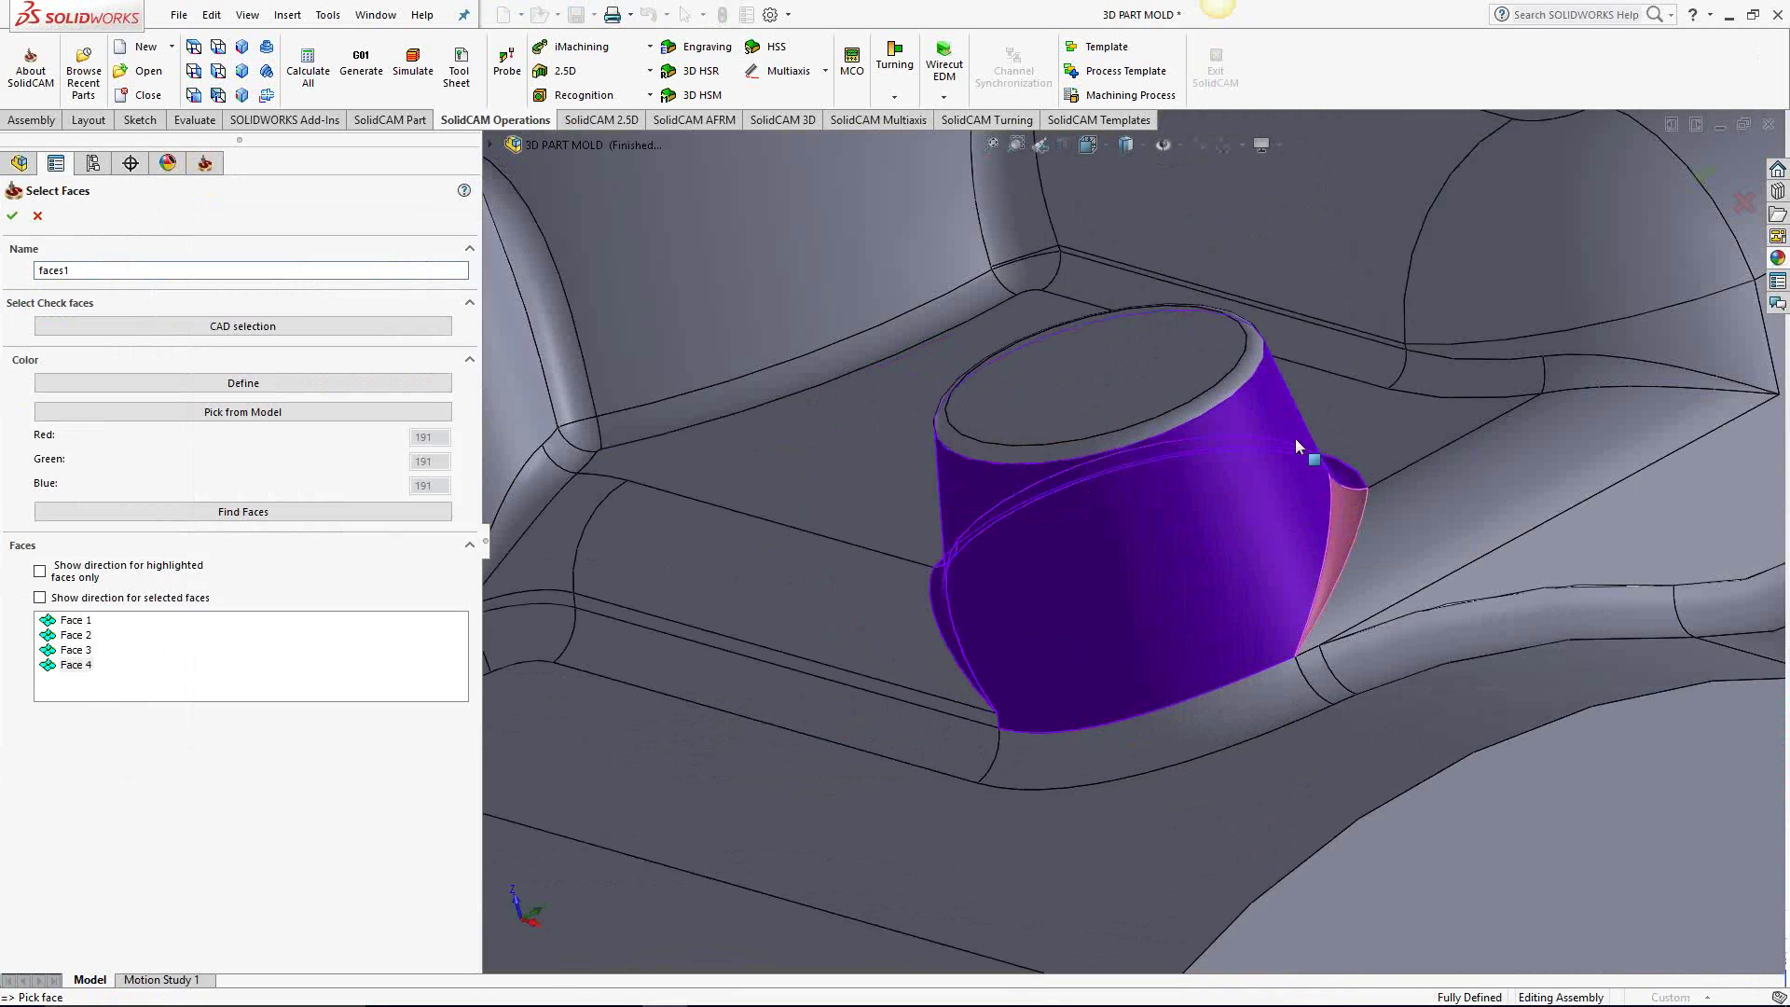
pyautogui.click(1217, 384)
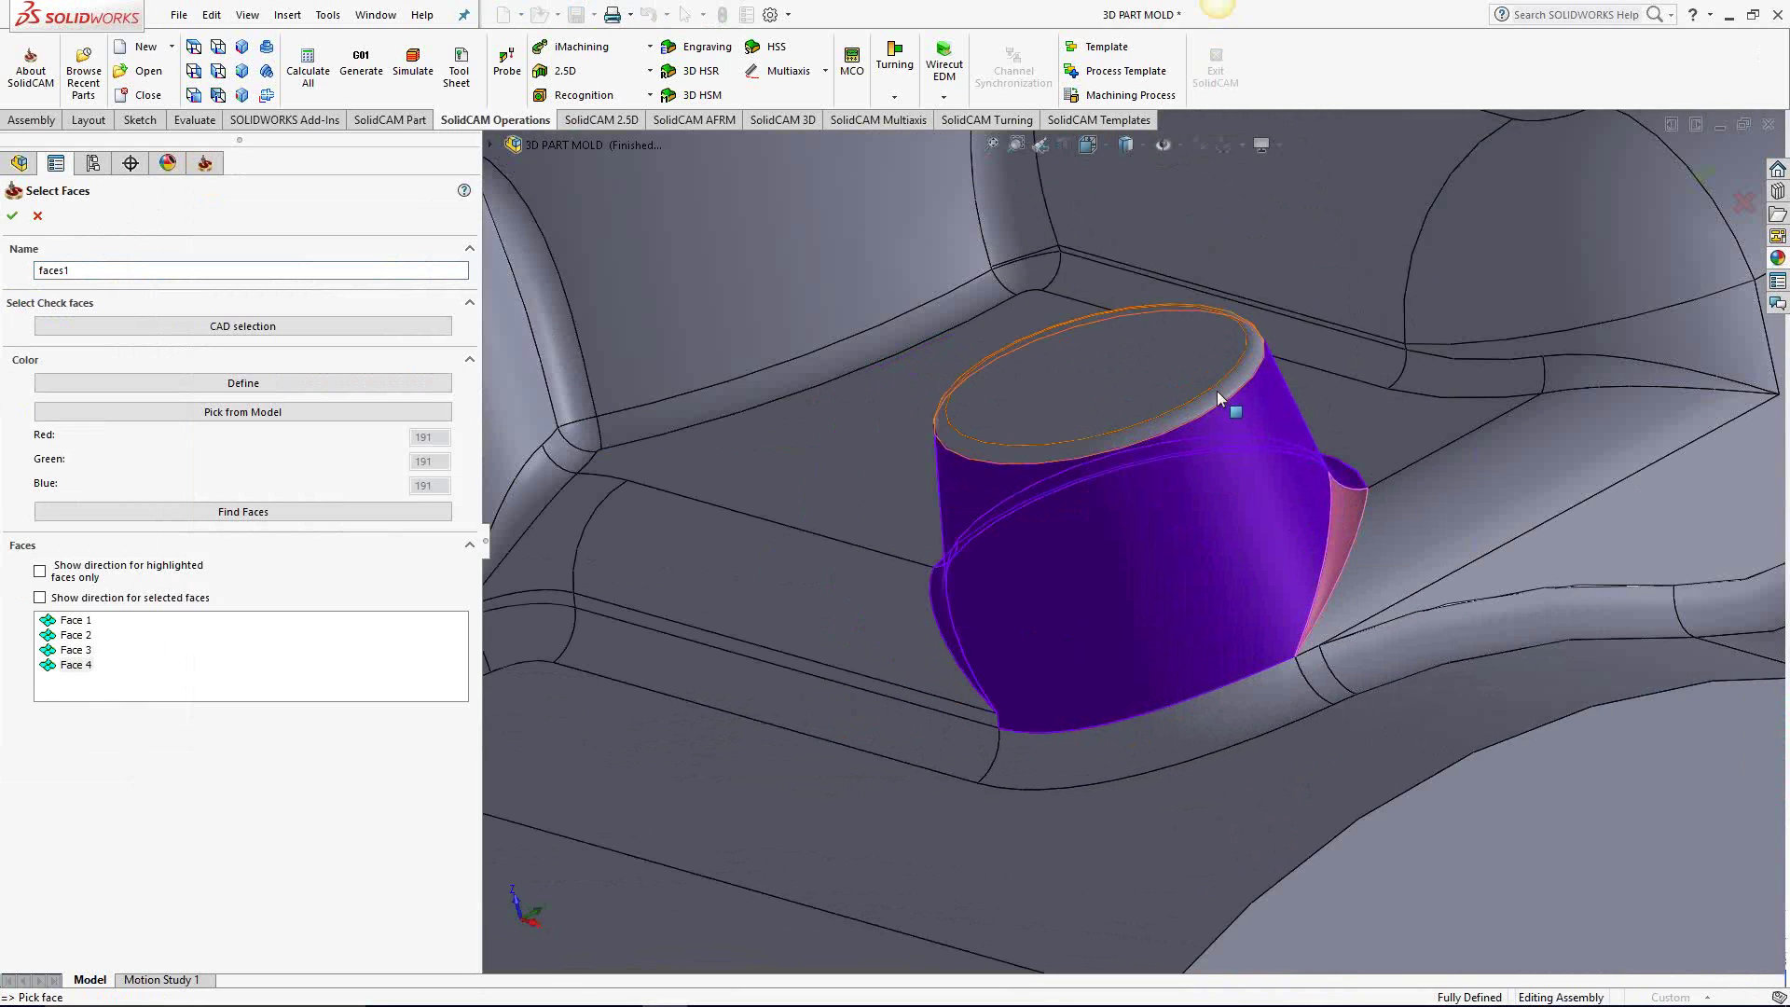
pyautogui.click(12, 216)
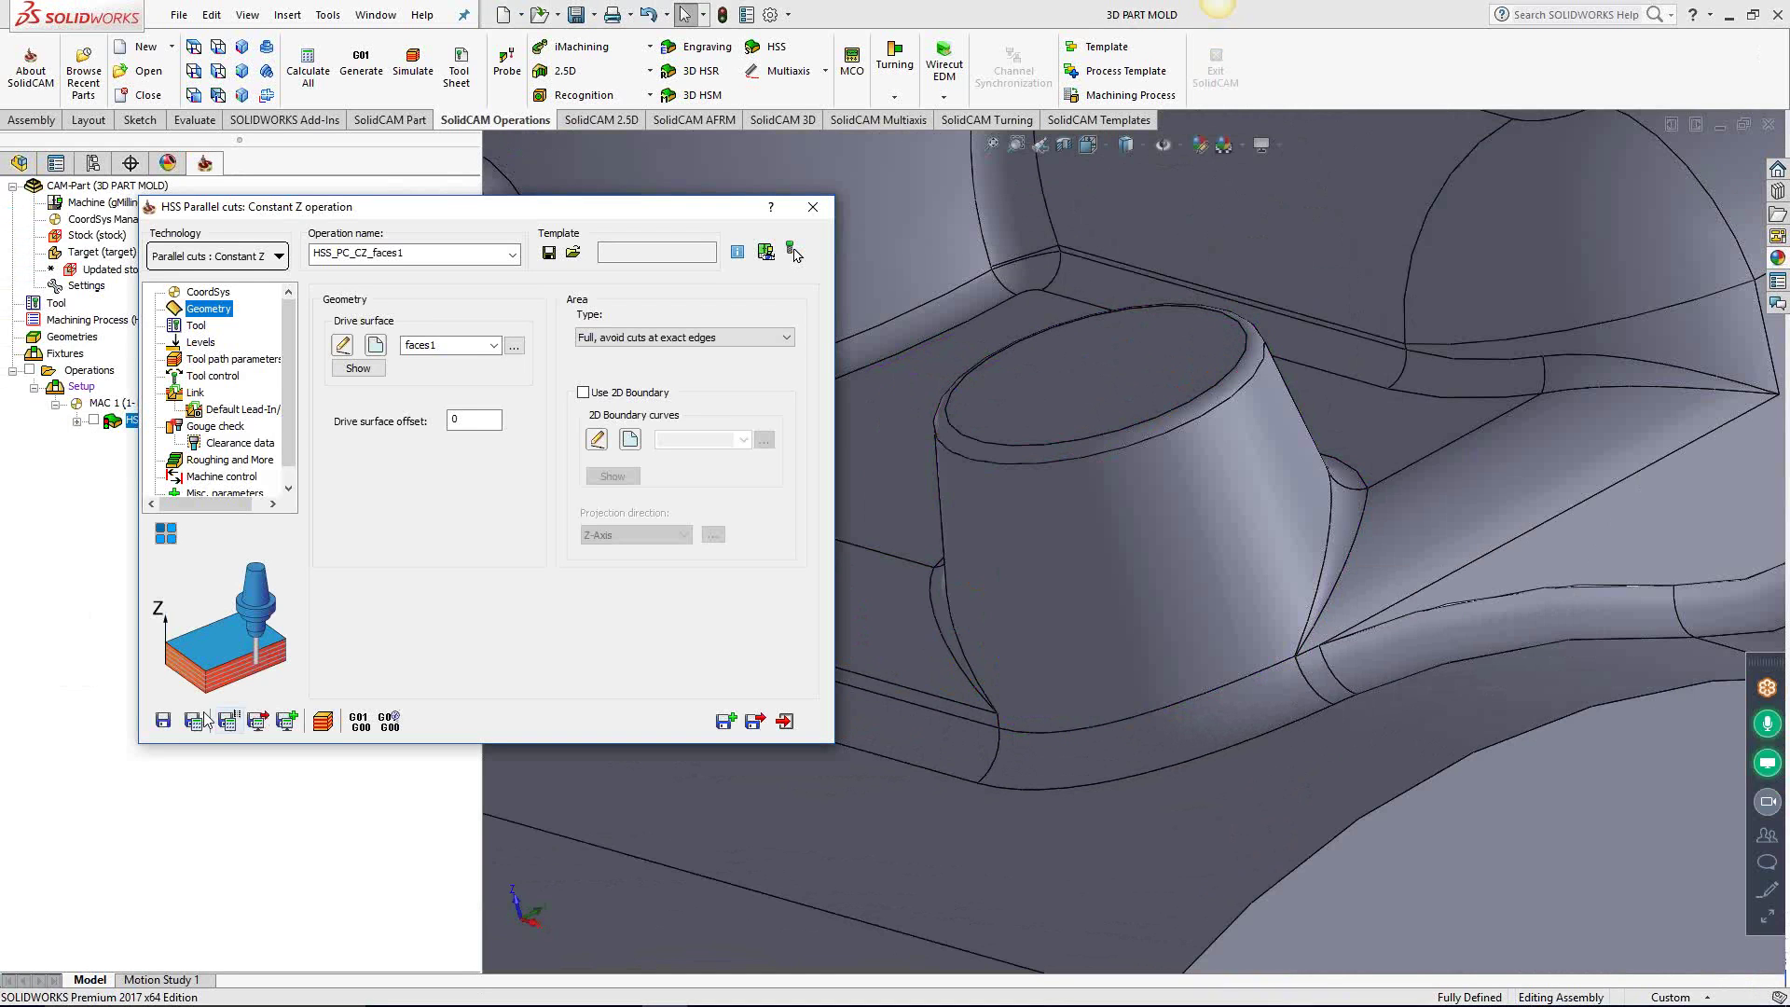
# Step: Save and calculate the constant Z operation, and examine its tool path around the boss before exiting the operation
pyautogui.click(200, 720)
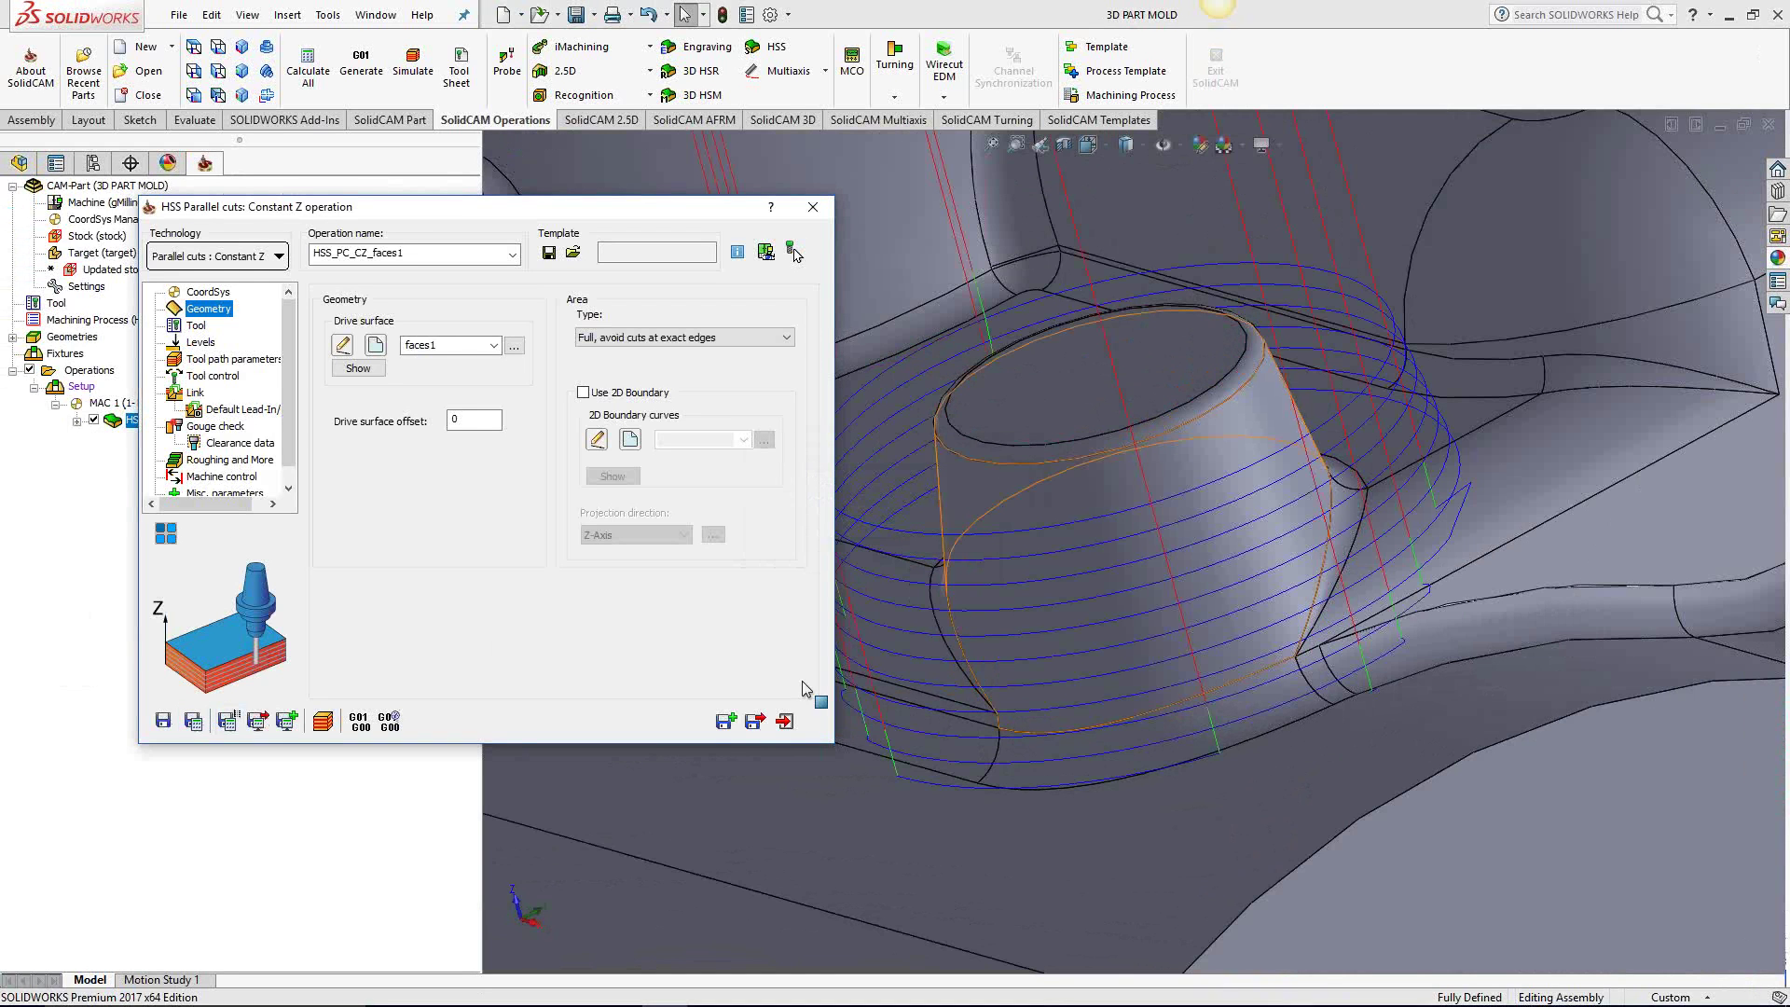
pyautogui.moveTo(807, 690); pyautogui.dragTo(1098, 624, button='middle')
pyautogui.scroll(3, 1072, 633)
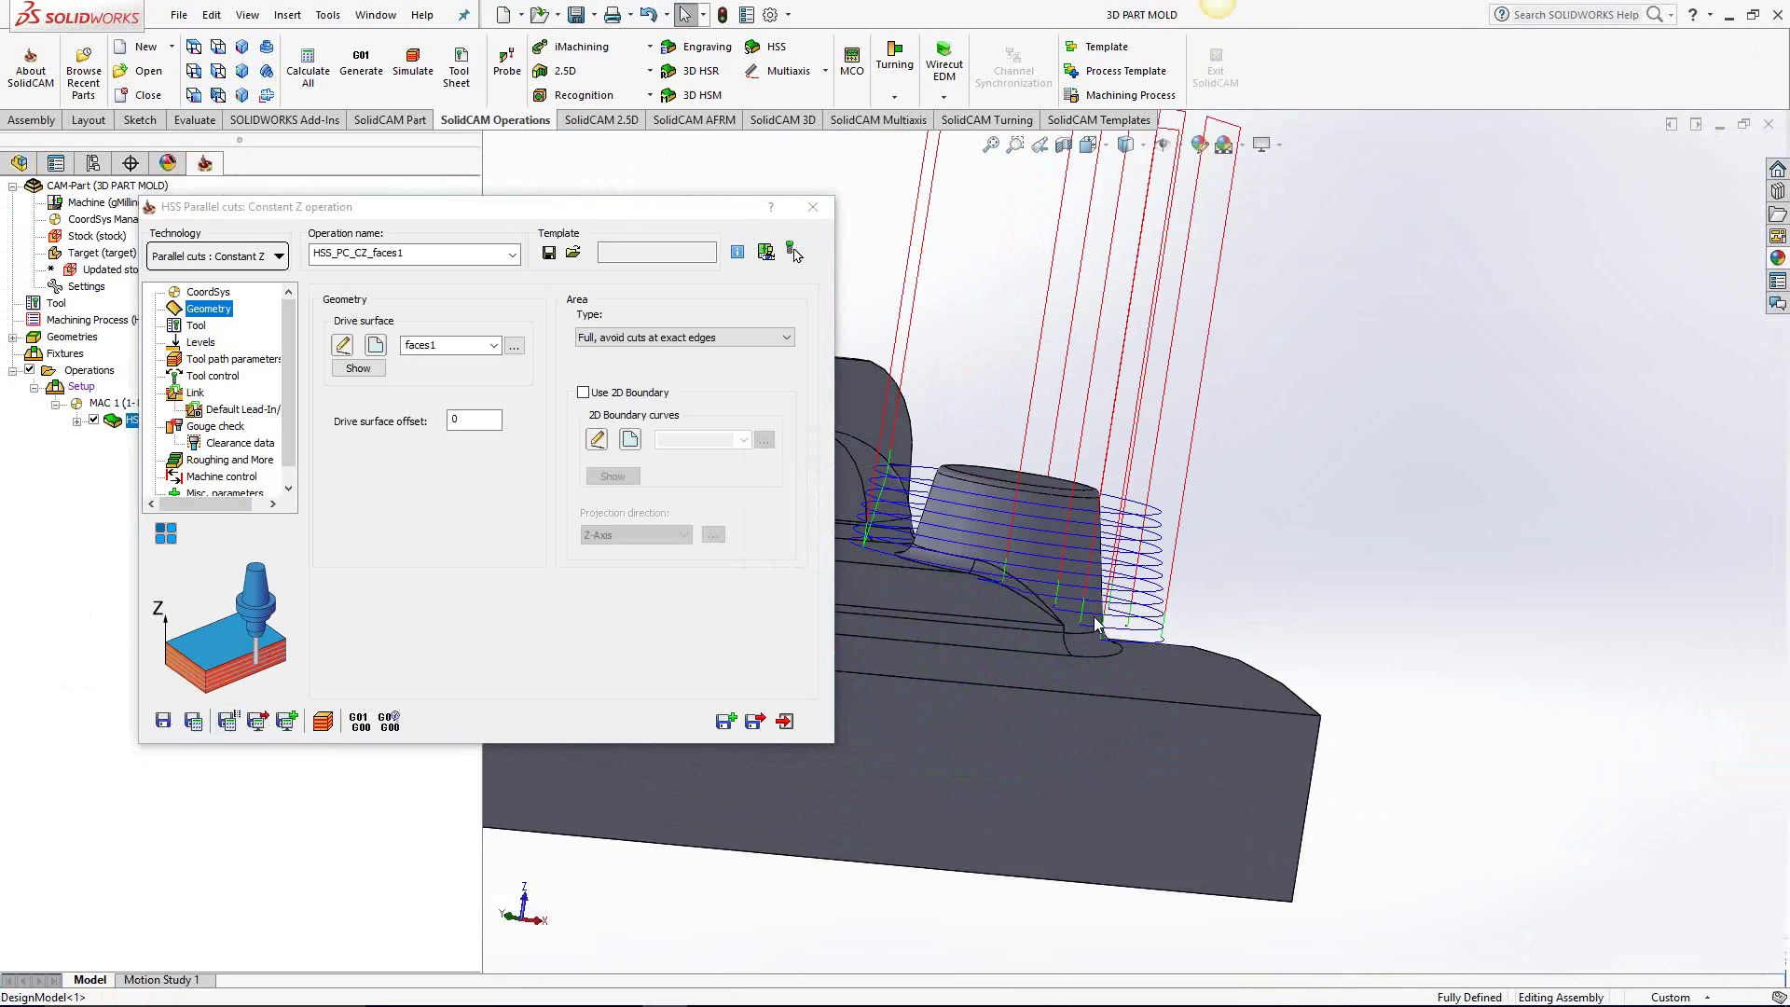
pyautogui.scroll(-2, 1100, 622)
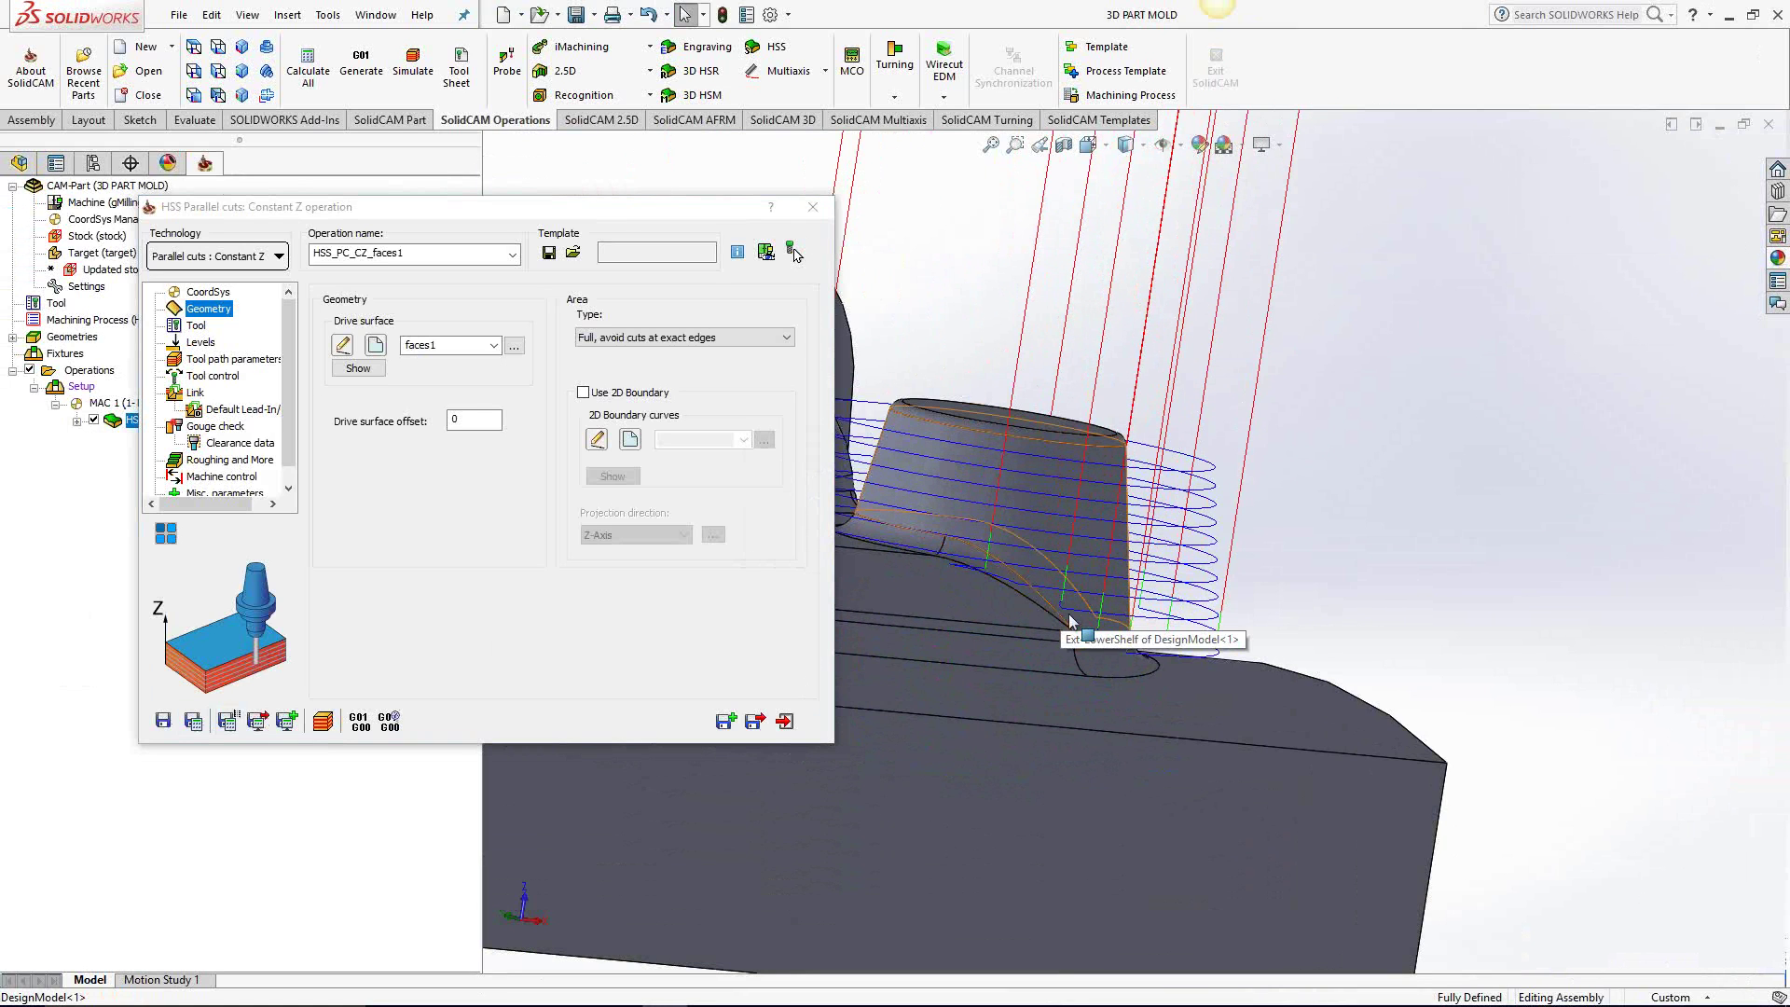
pyautogui.scroll(2, 1064, 578)
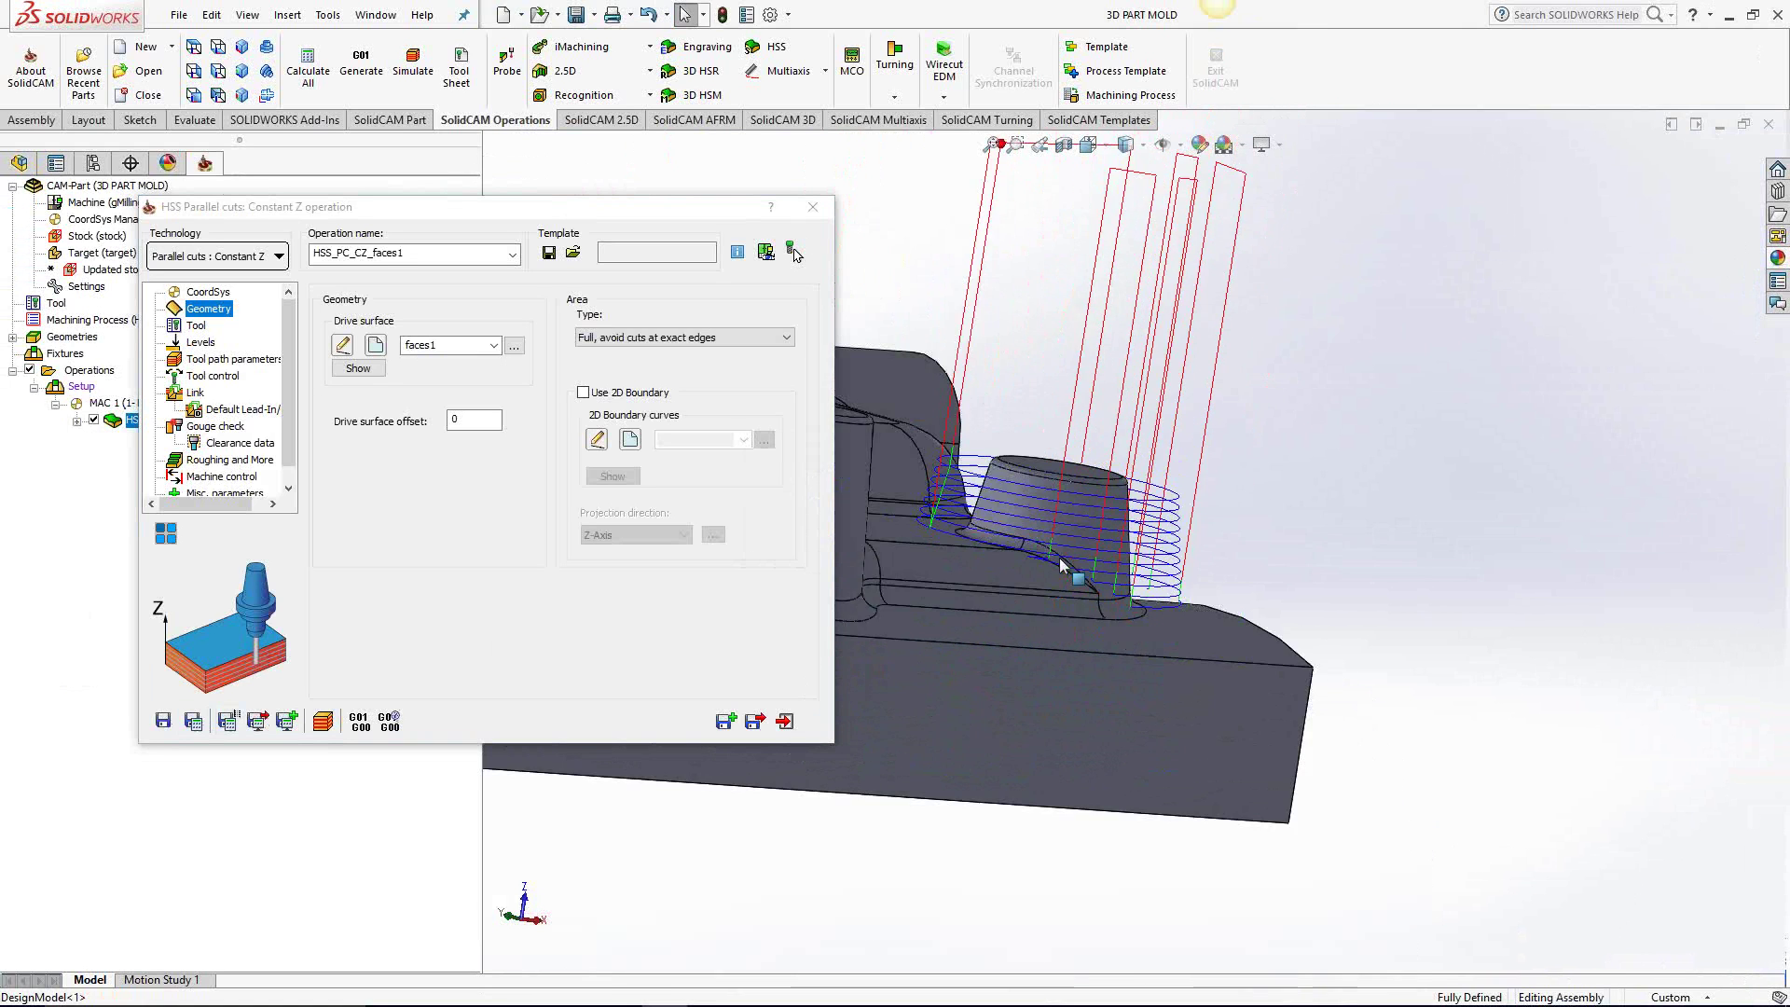
pyautogui.scroll(-2, 1063, 564)
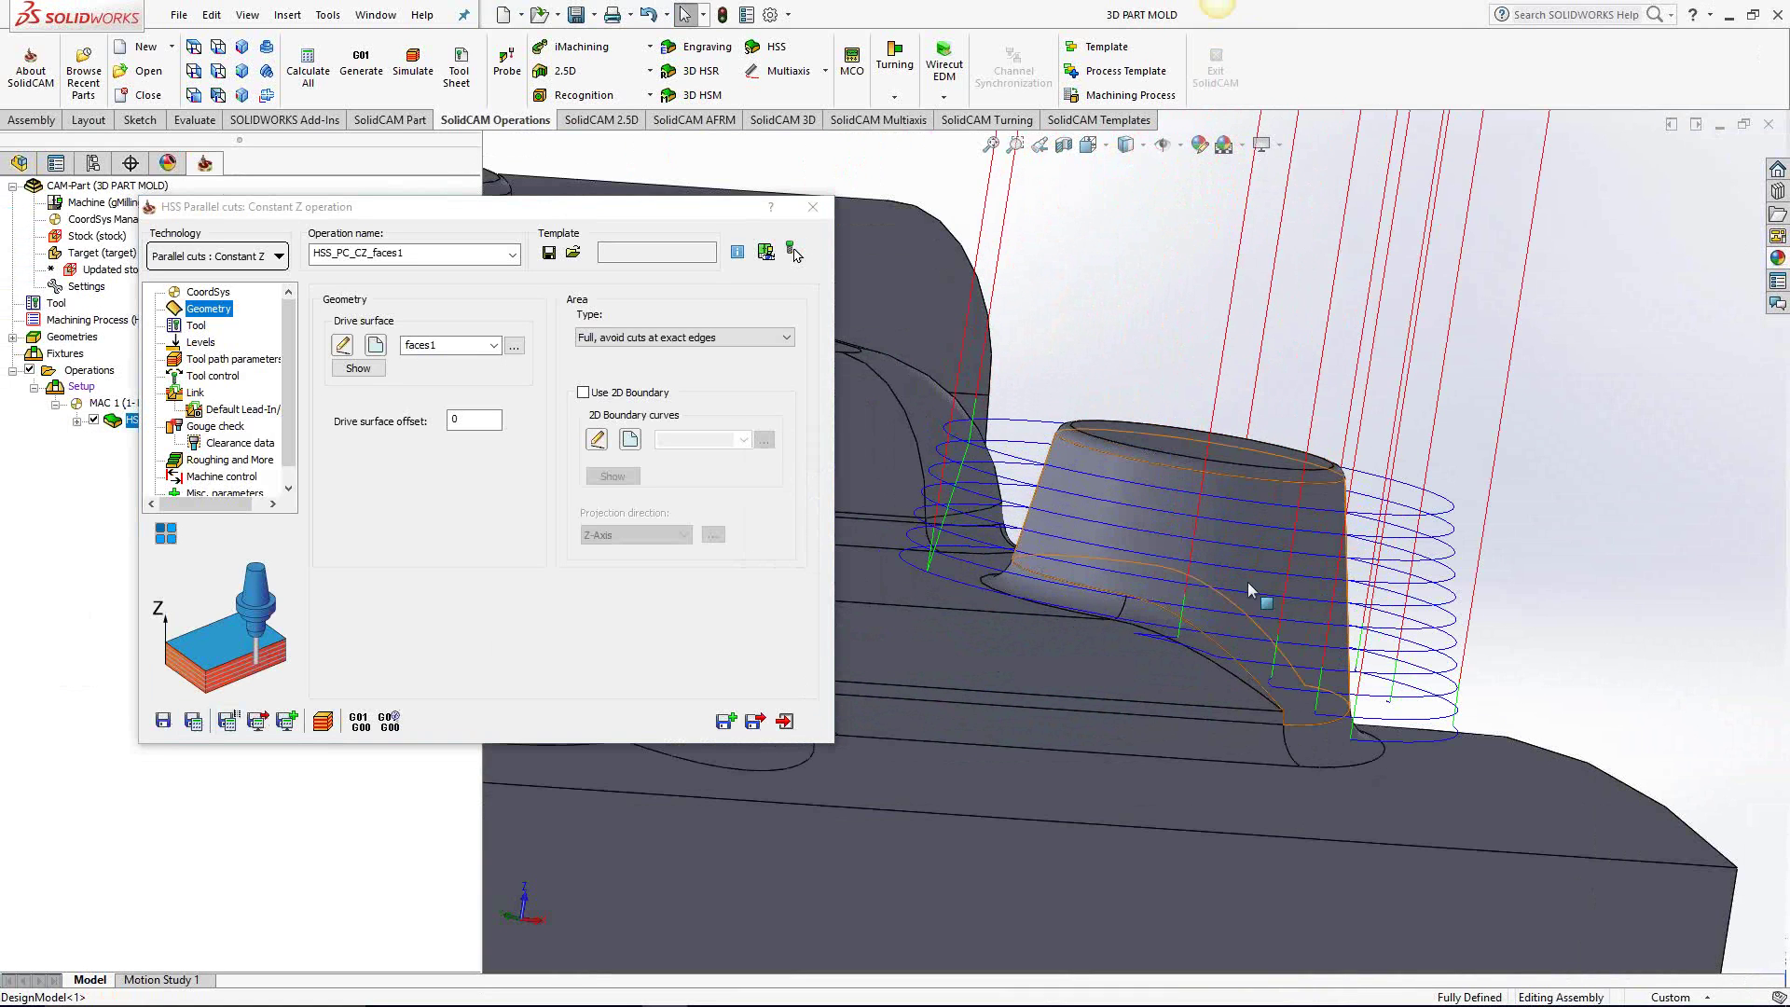
pyautogui.moveTo(1203, 617); pyautogui.dragTo(1133, 626, button='middle')
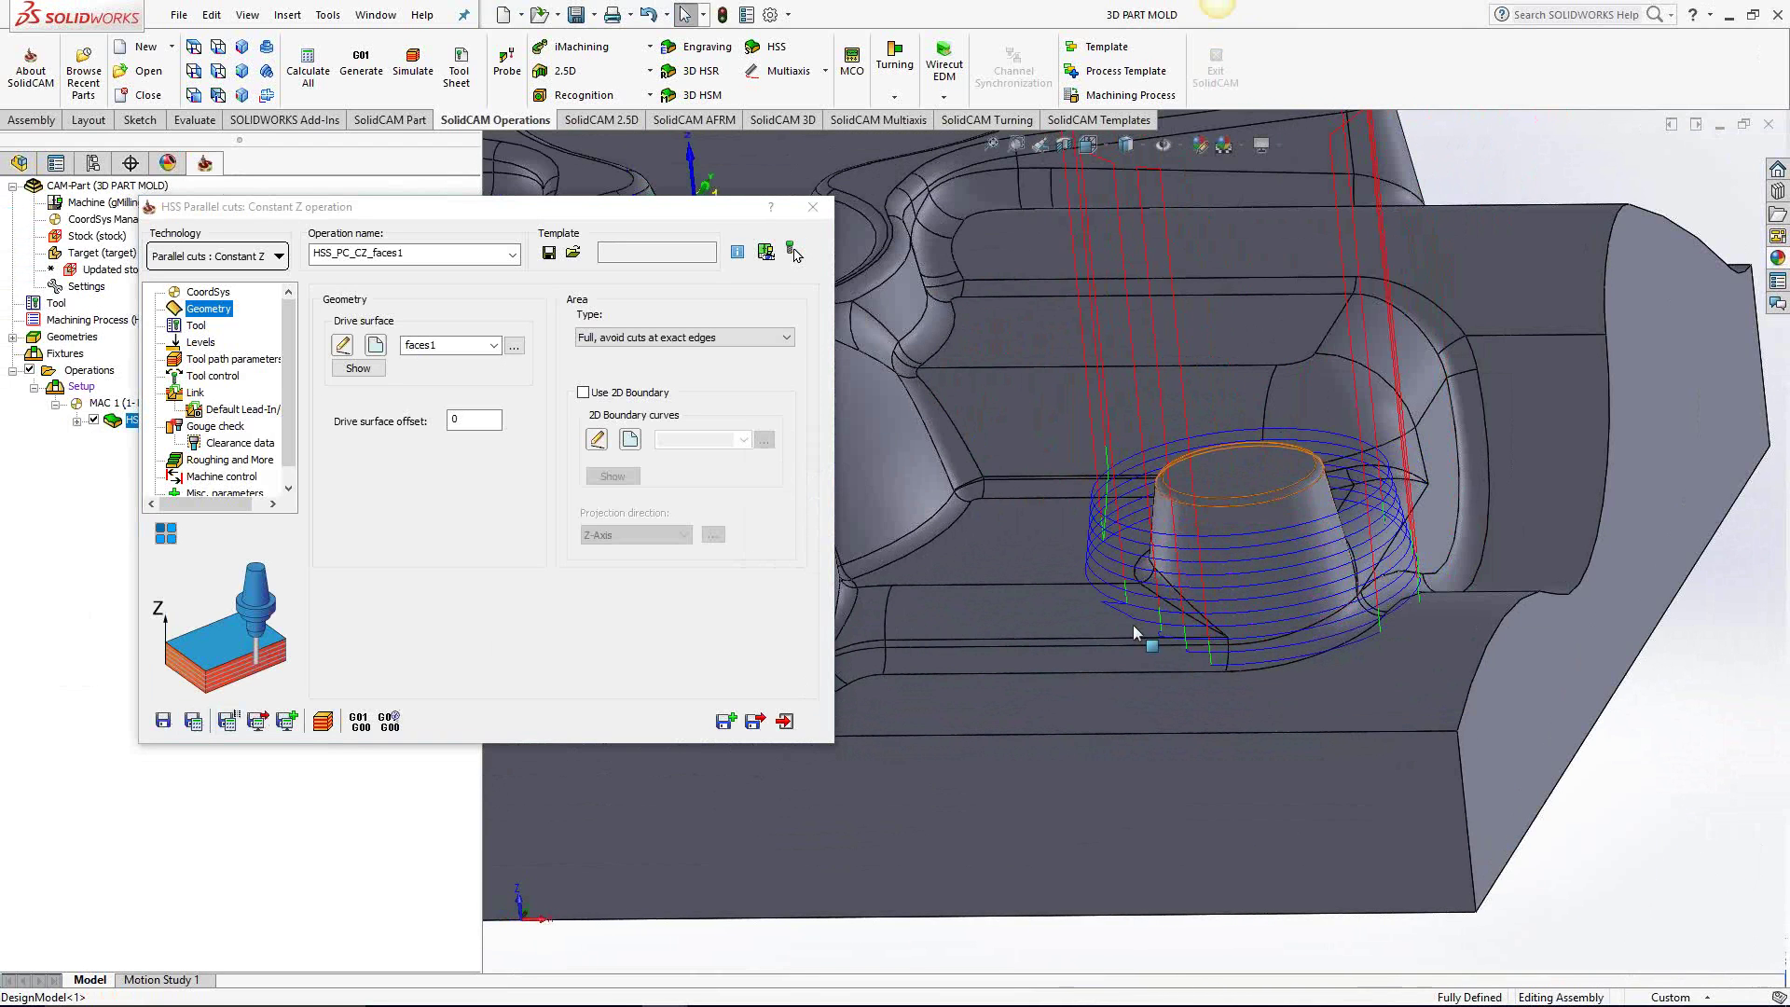
pyautogui.scroll(-2, 1133, 624)
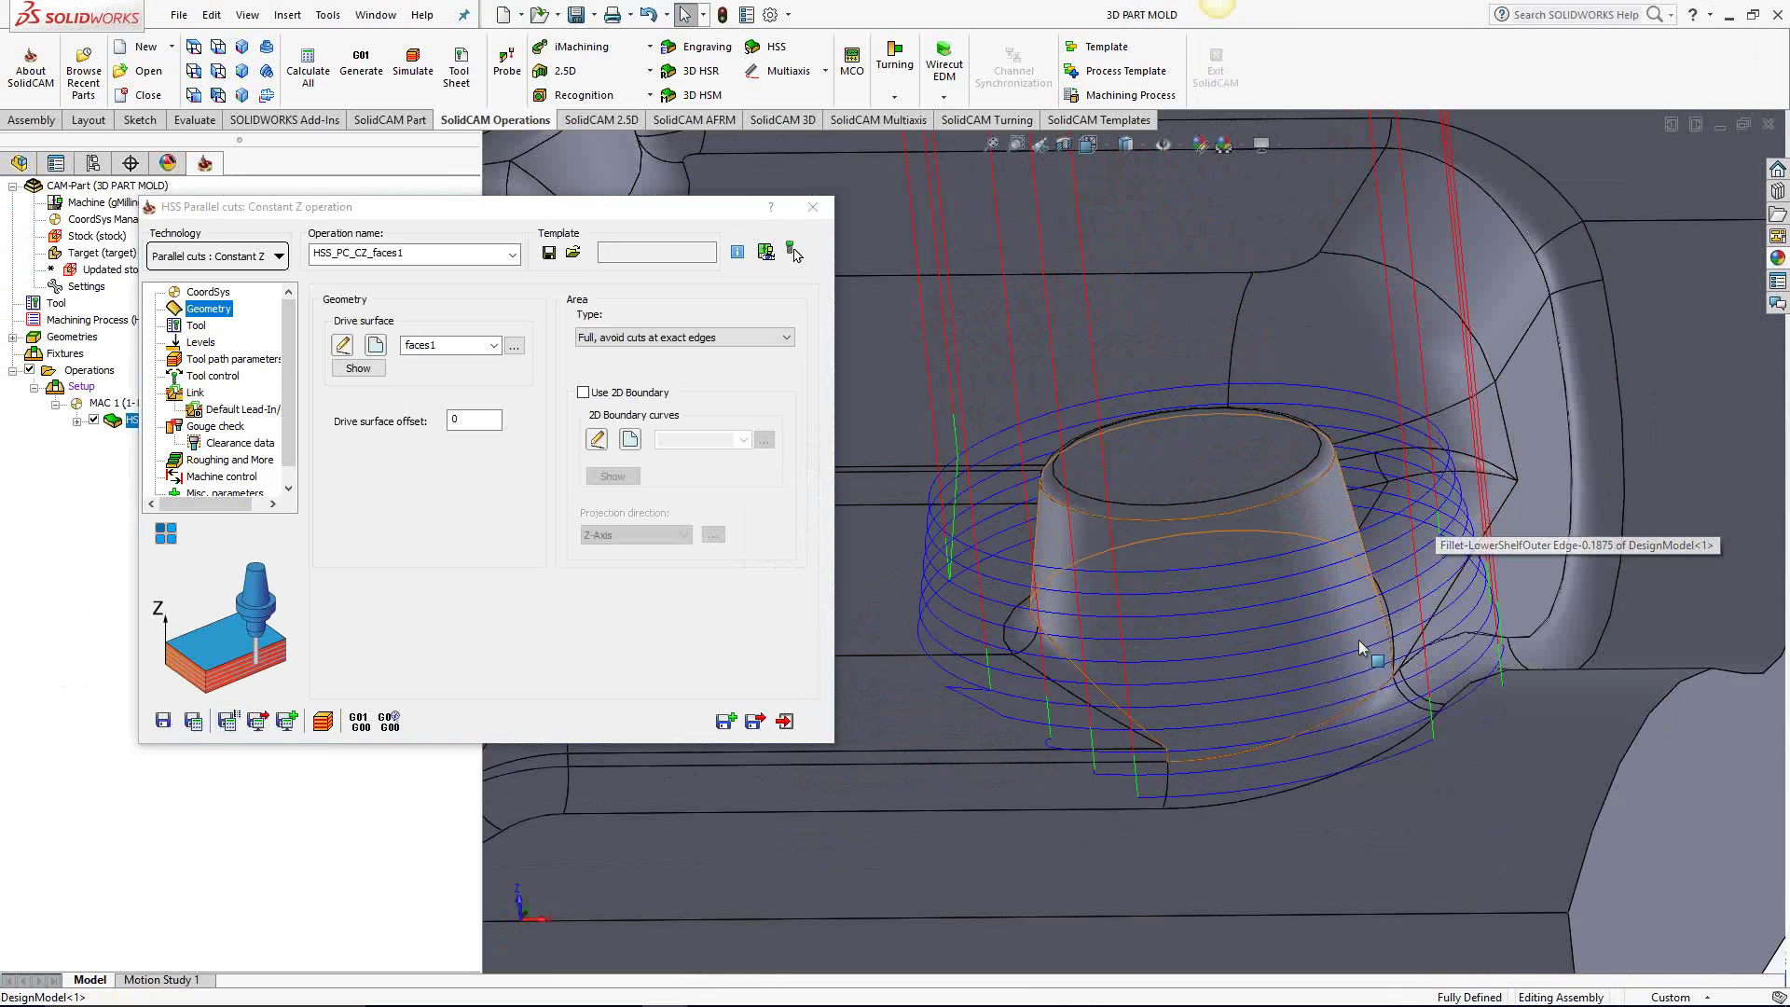
pyautogui.click(783, 722)
# Step: Hide the operation's tool path and start editing the DesignModel component within the assembly
pyautogui.click(94, 421)
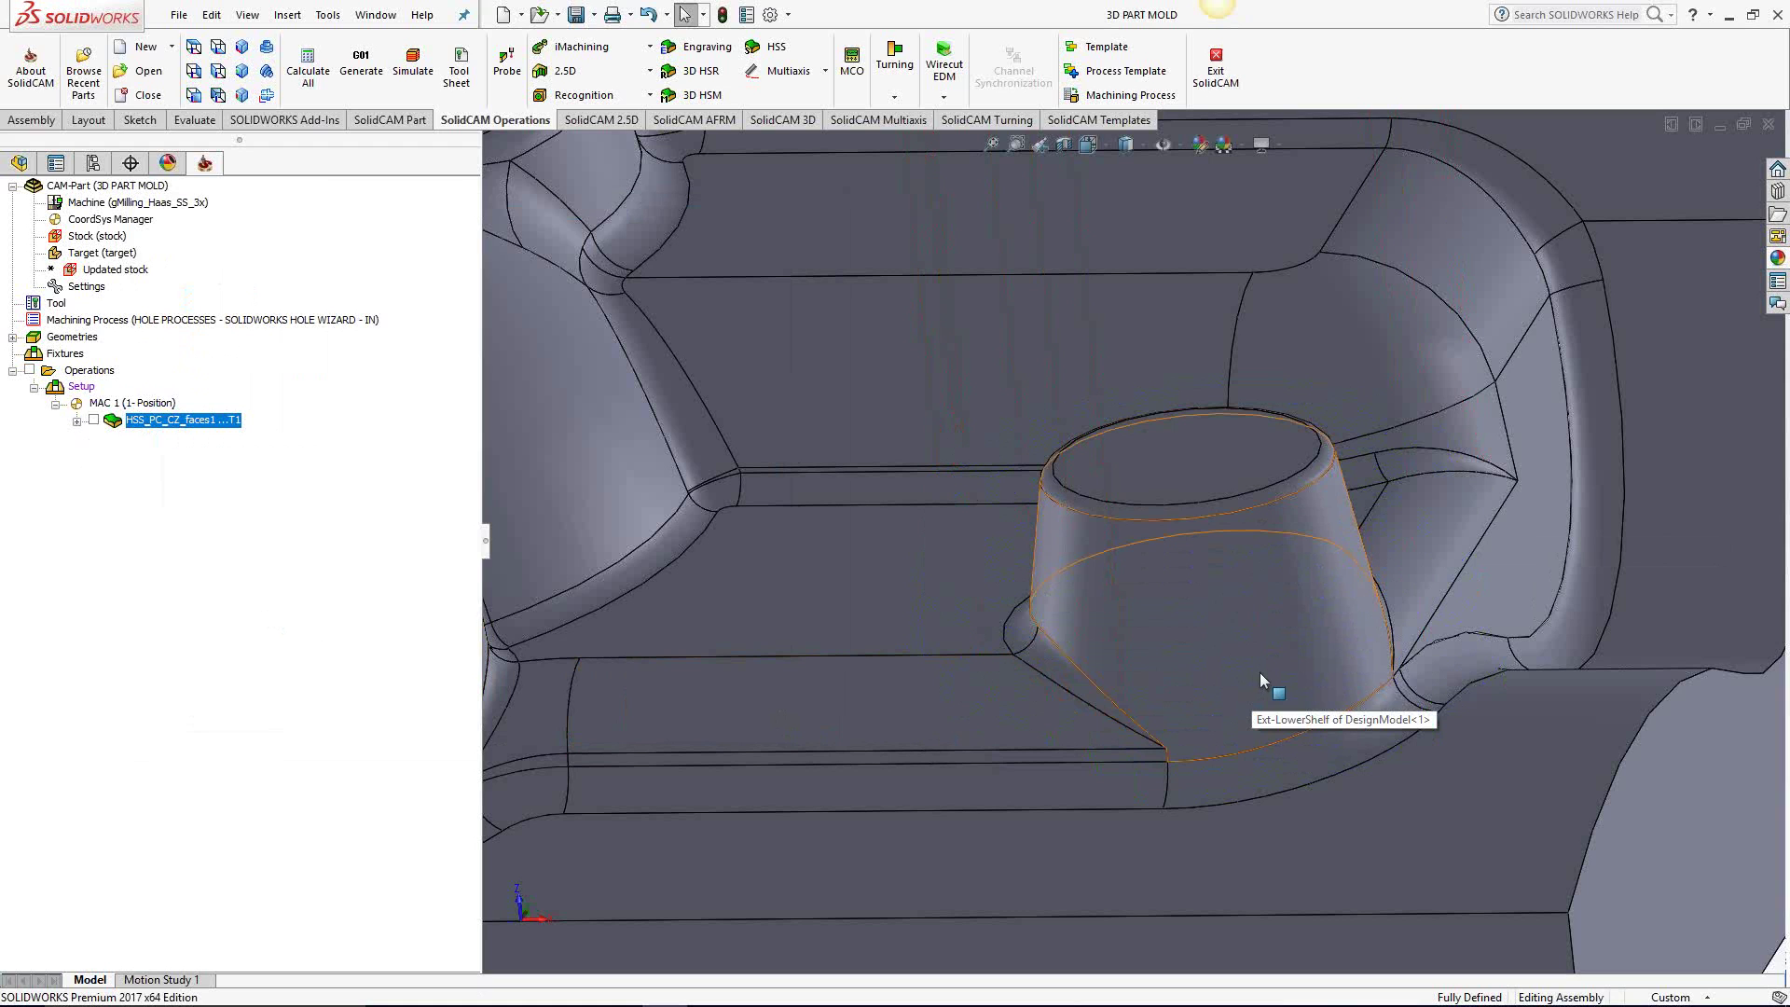
pyautogui.click(19, 164)
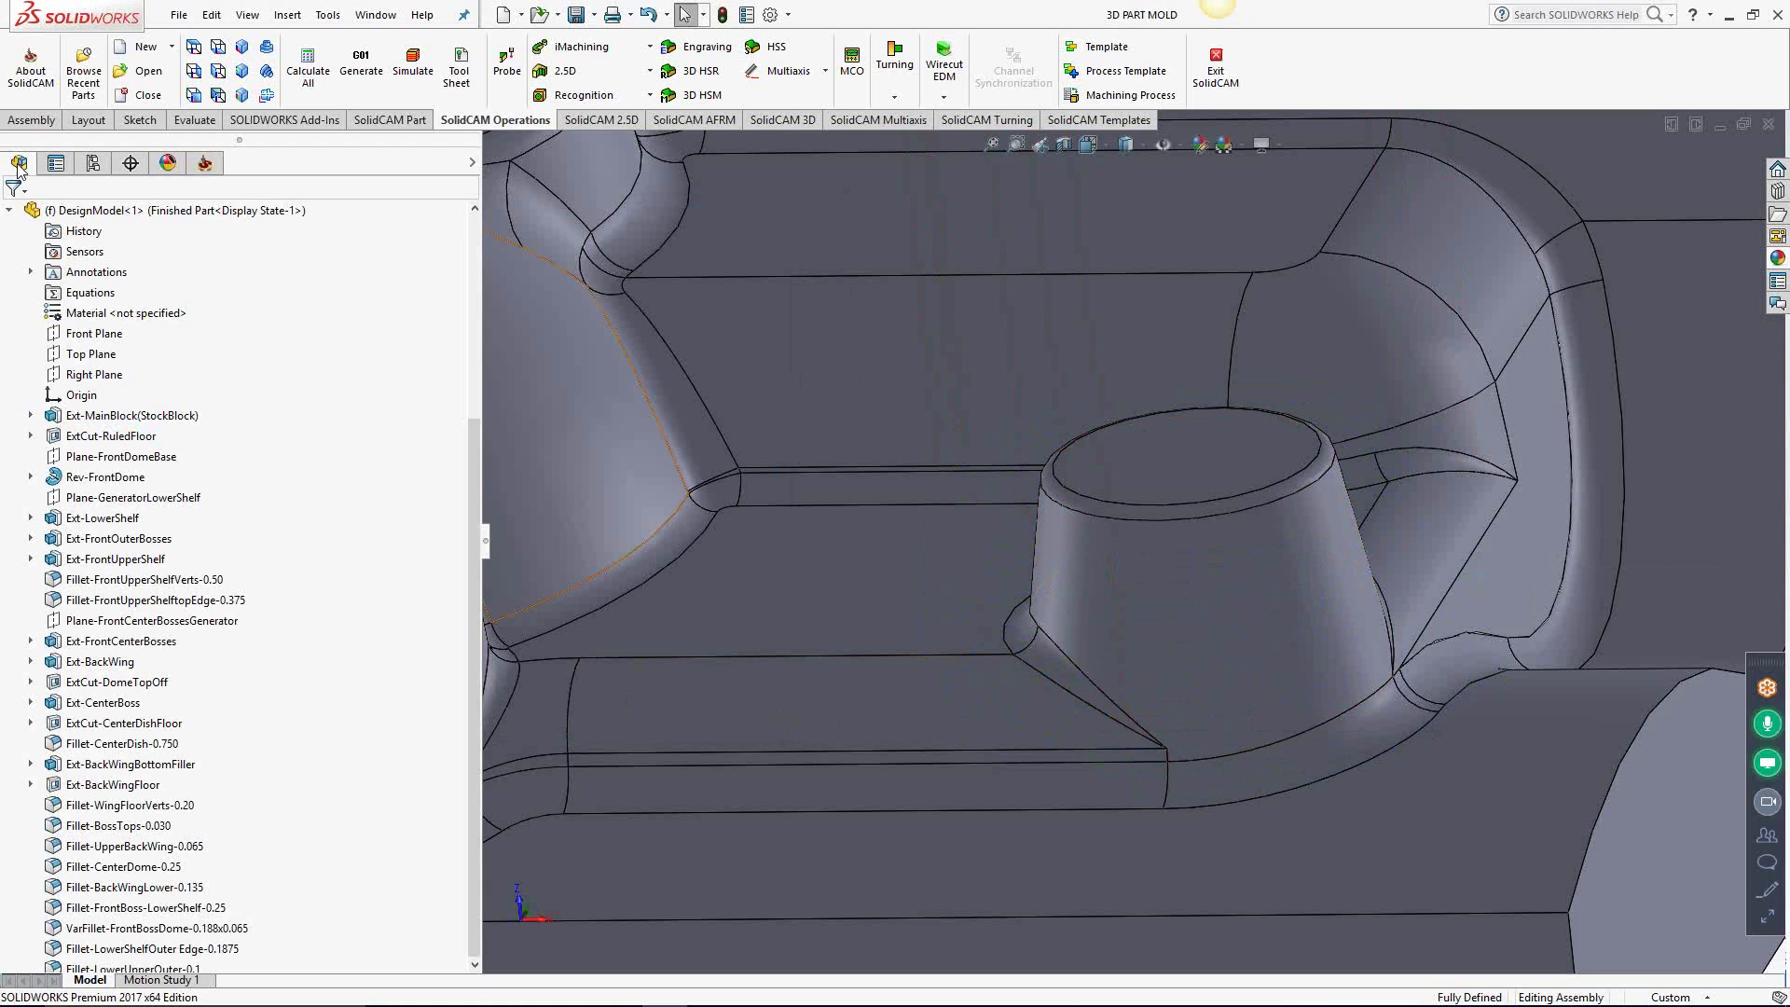
pyautogui.scroll(3, 250, 440)
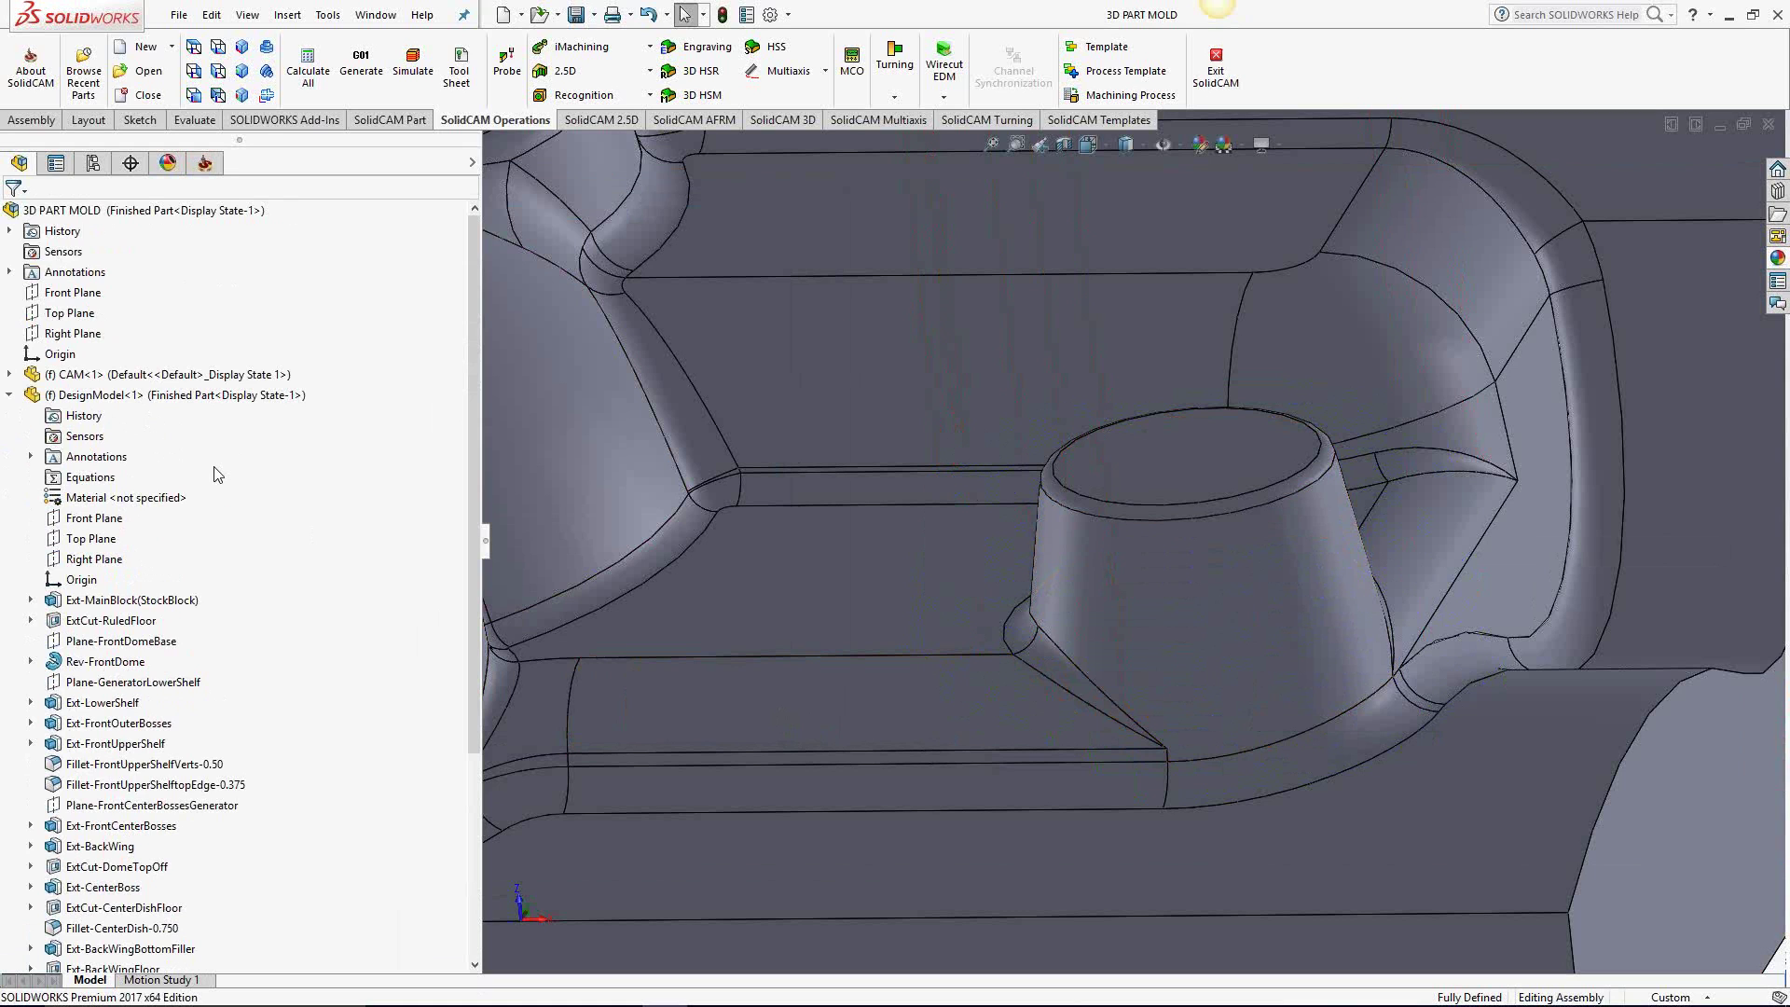
pyautogui.rightClick(91, 399)
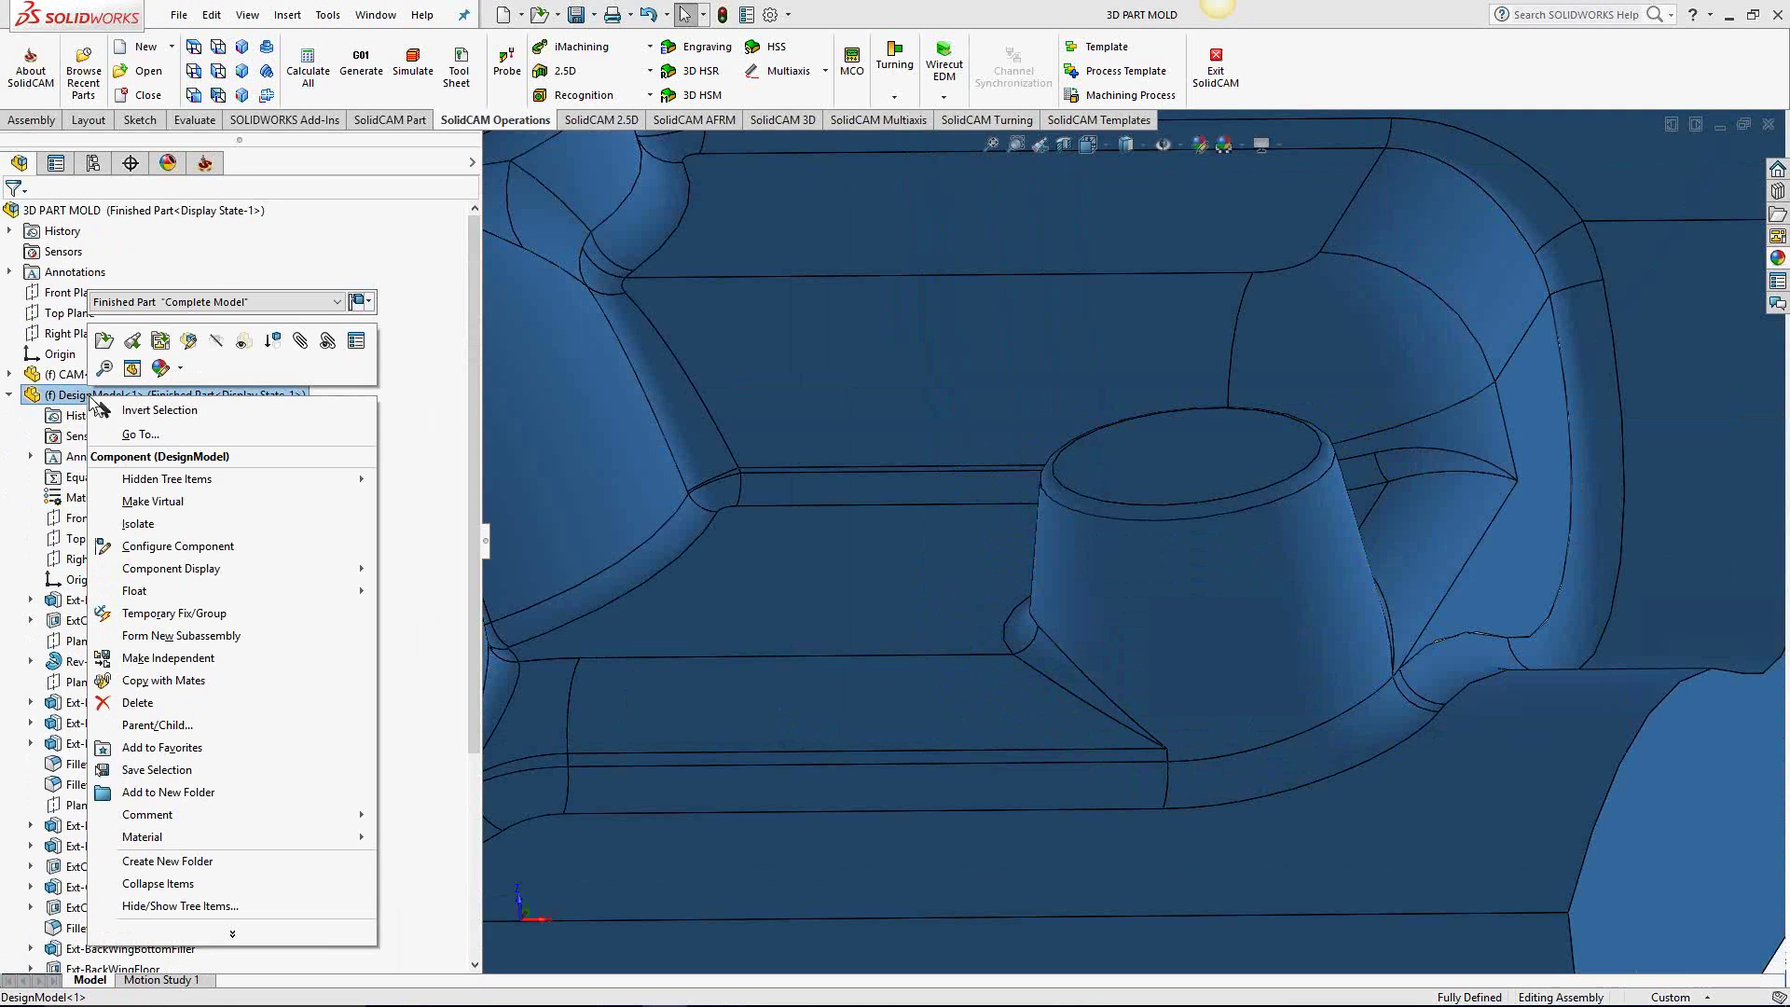
pyautogui.click(190, 342)
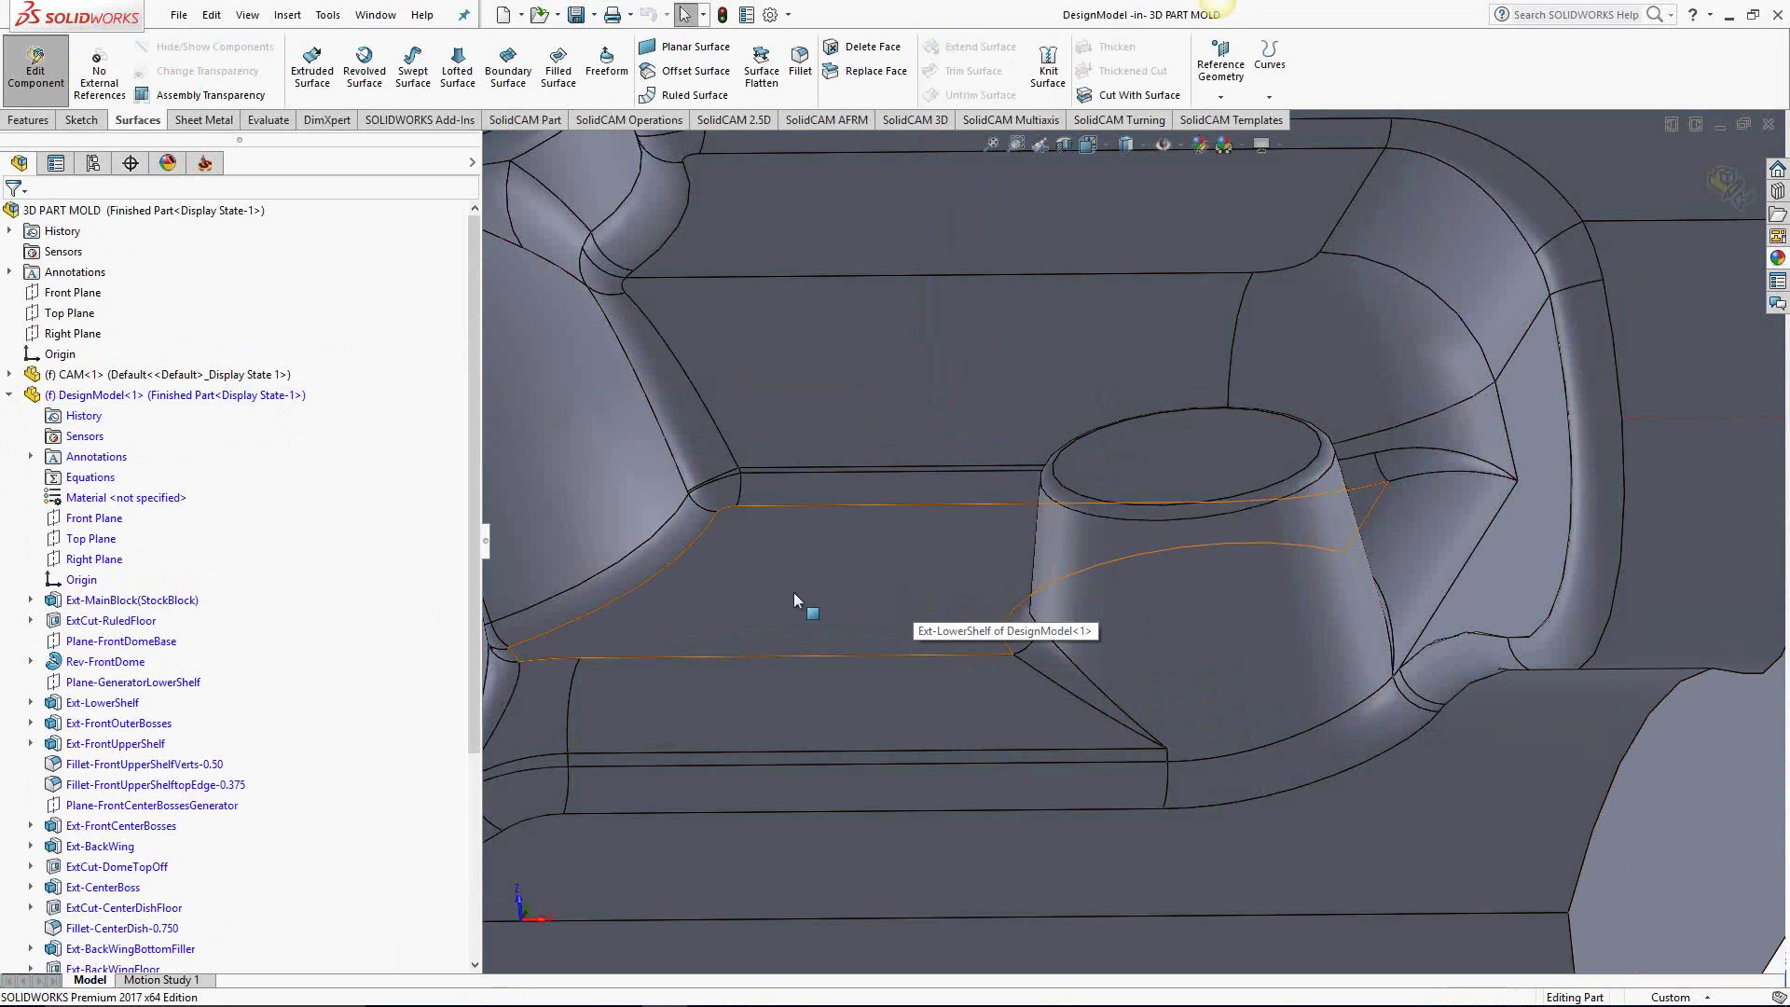
# Step: Start a sketch on the flat lower shelf face beside the boss
pyautogui.click(79, 121)
pyautogui.click(307, 58)
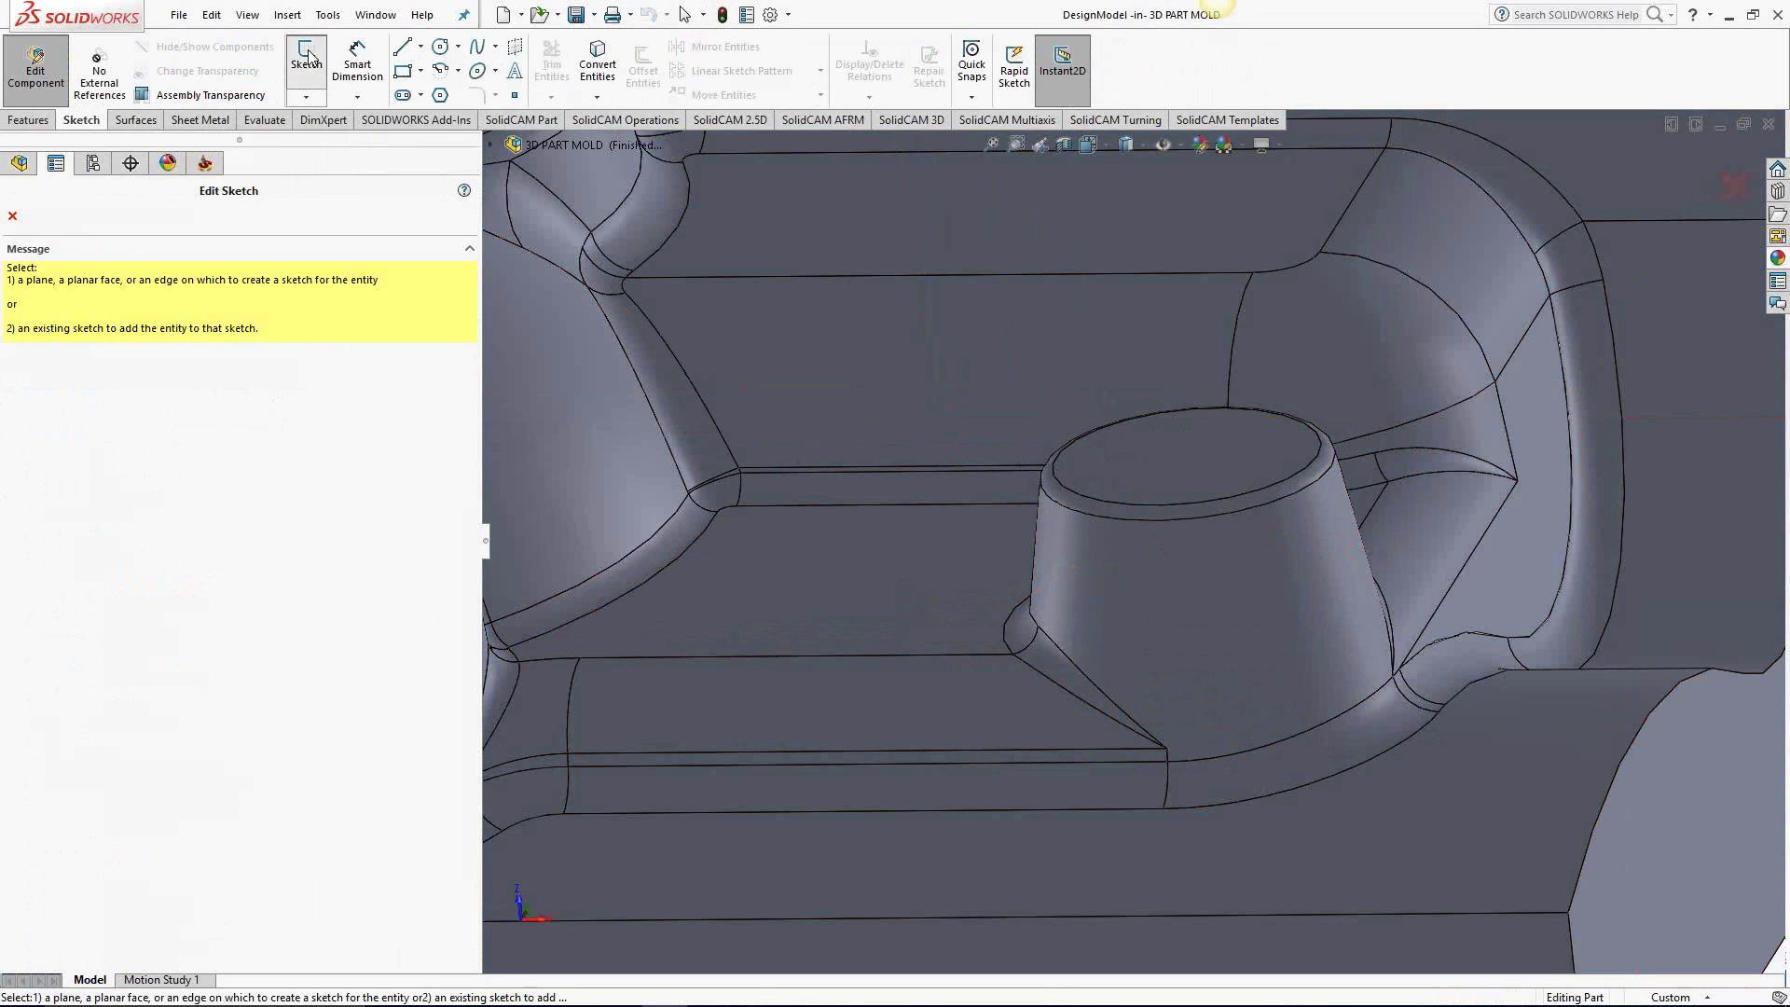
pyautogui.click(952, 588)
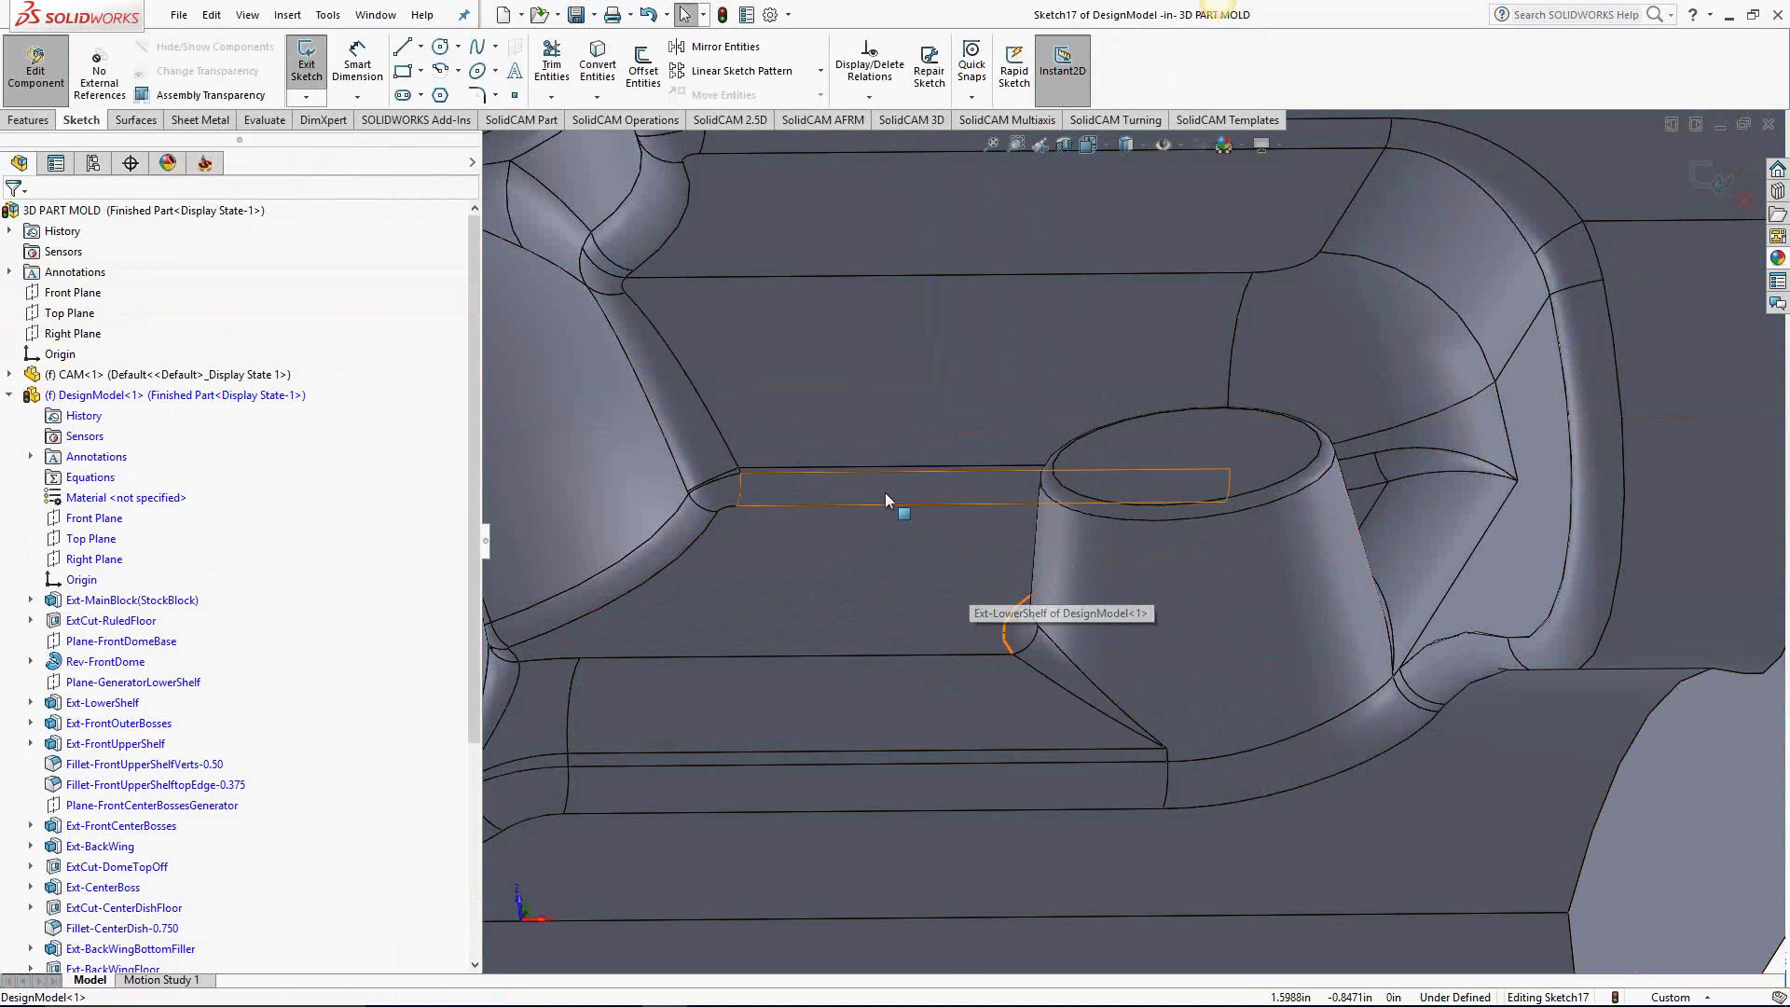
# Step: Create intersection curves where the sketch plane crosses the boss's side face and the blend faces on both sides, and exit the sketch
pyautogui.click(598, 97)
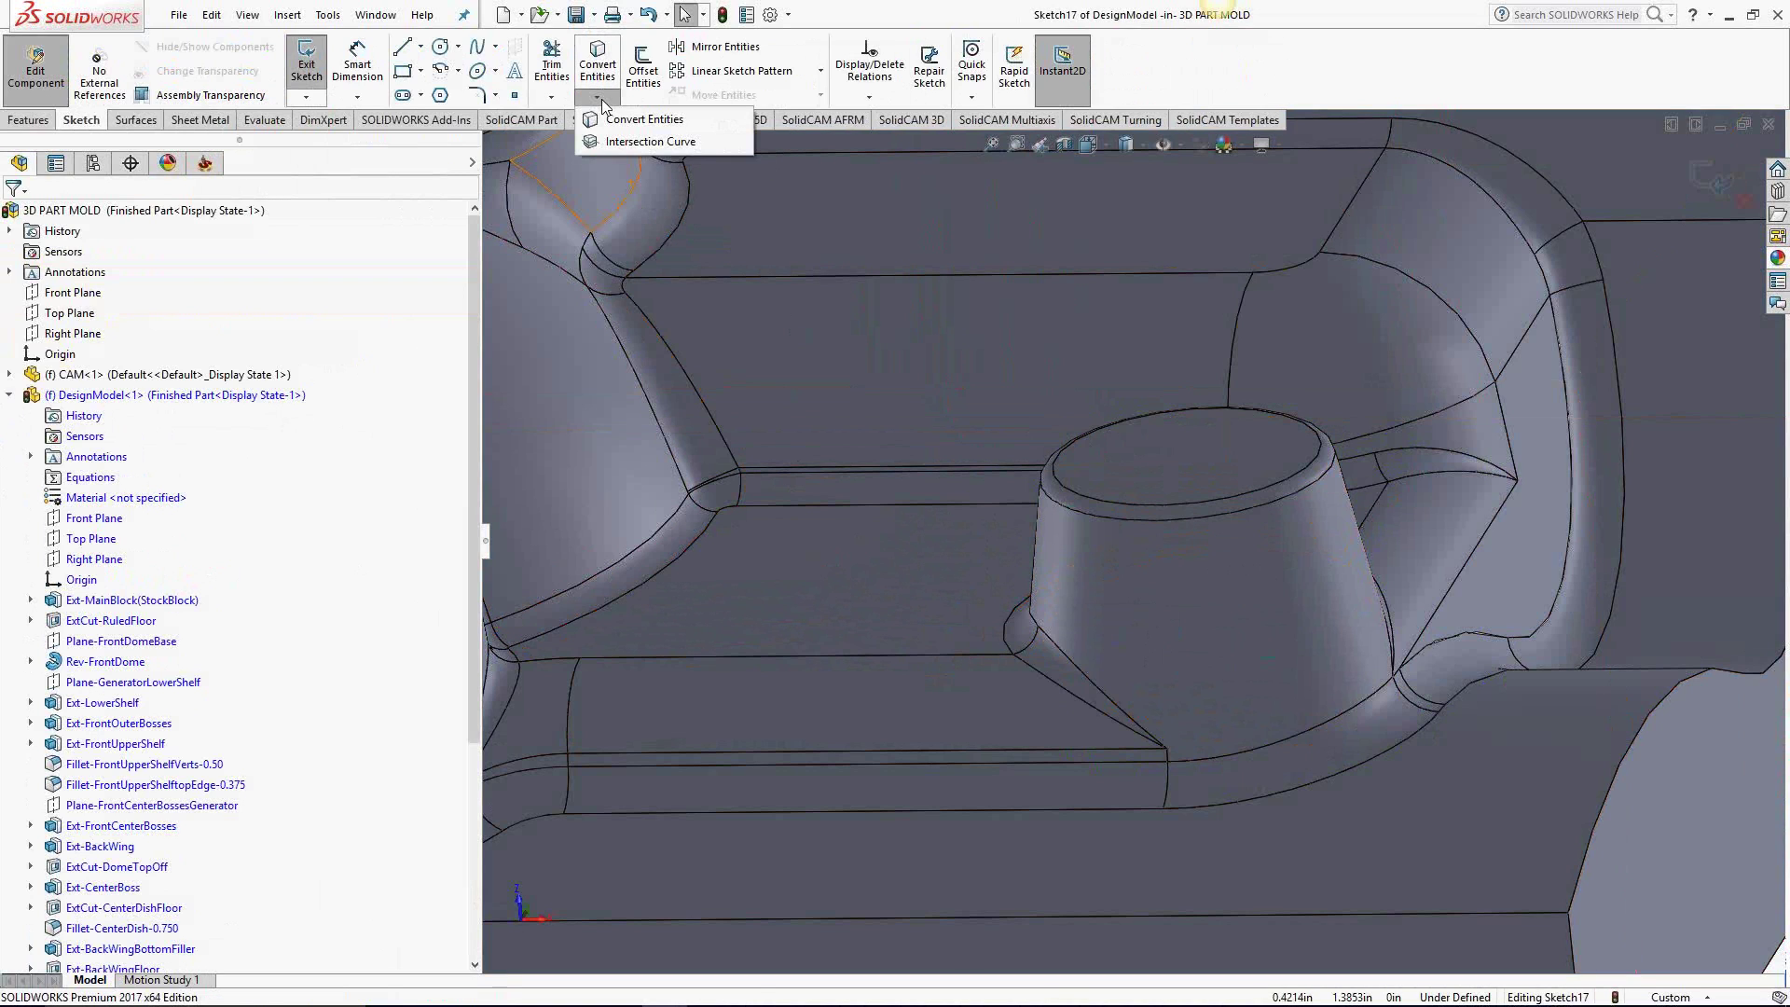
pyautogui.click(631, 143)
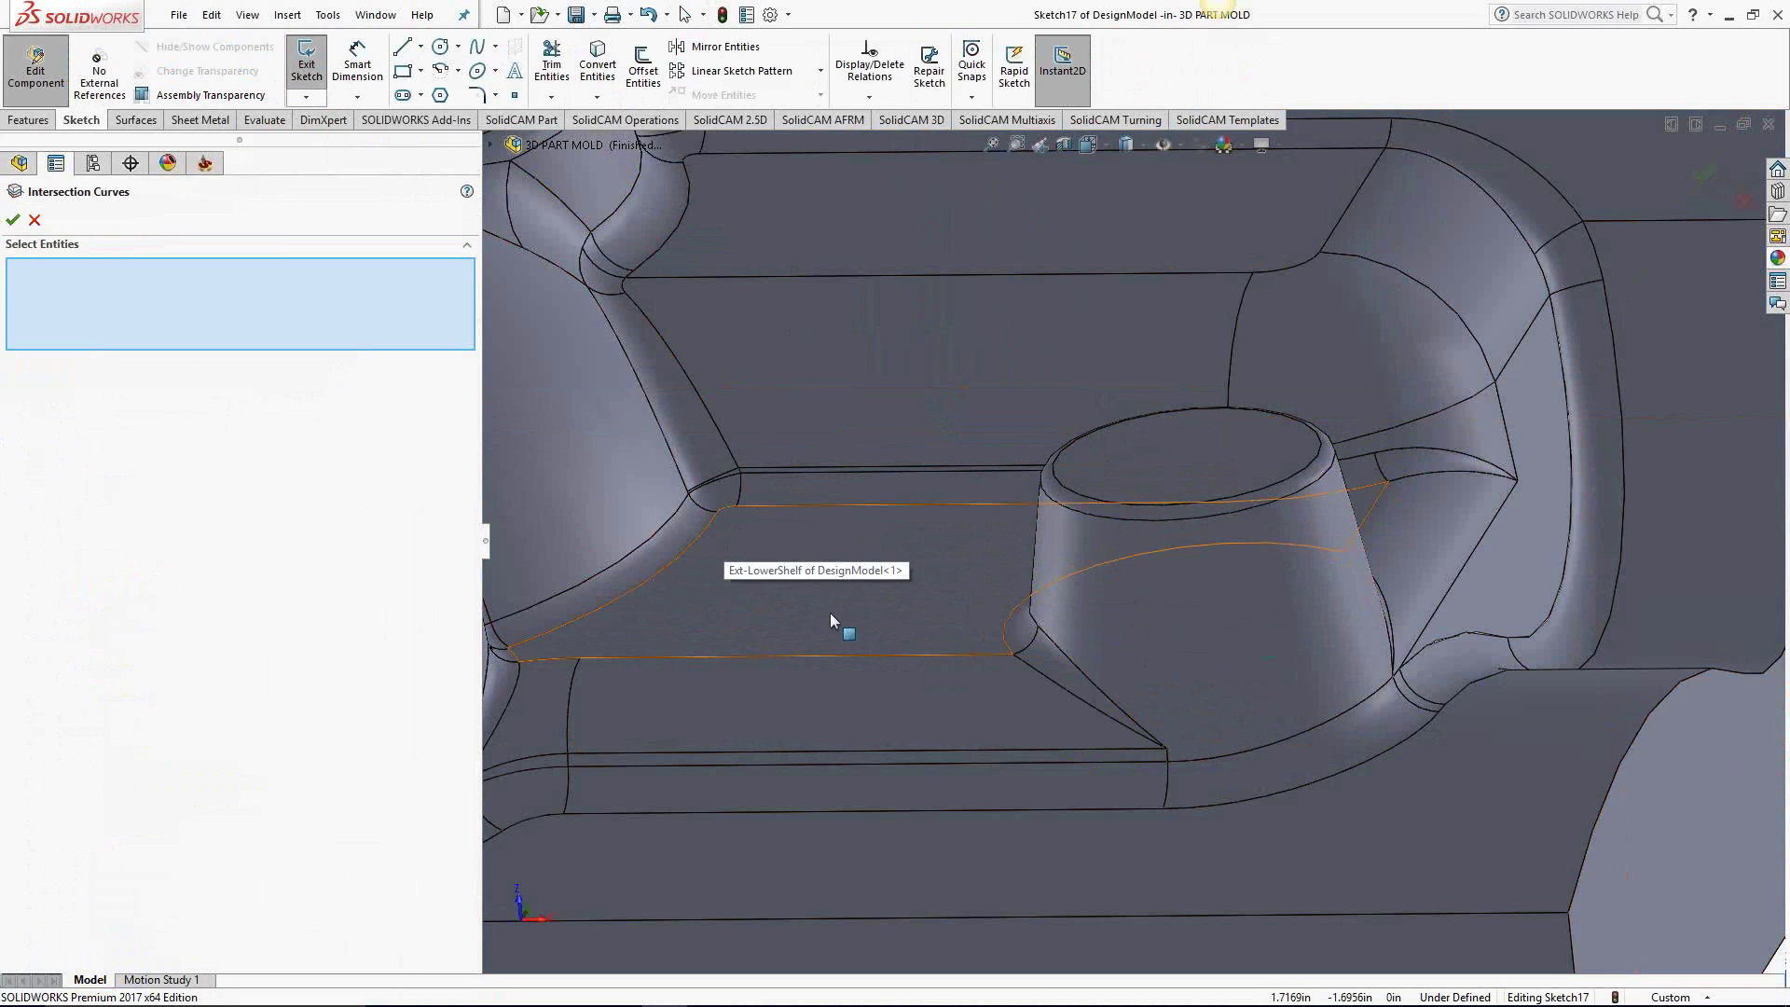
pyautogui.click(1059, 674)
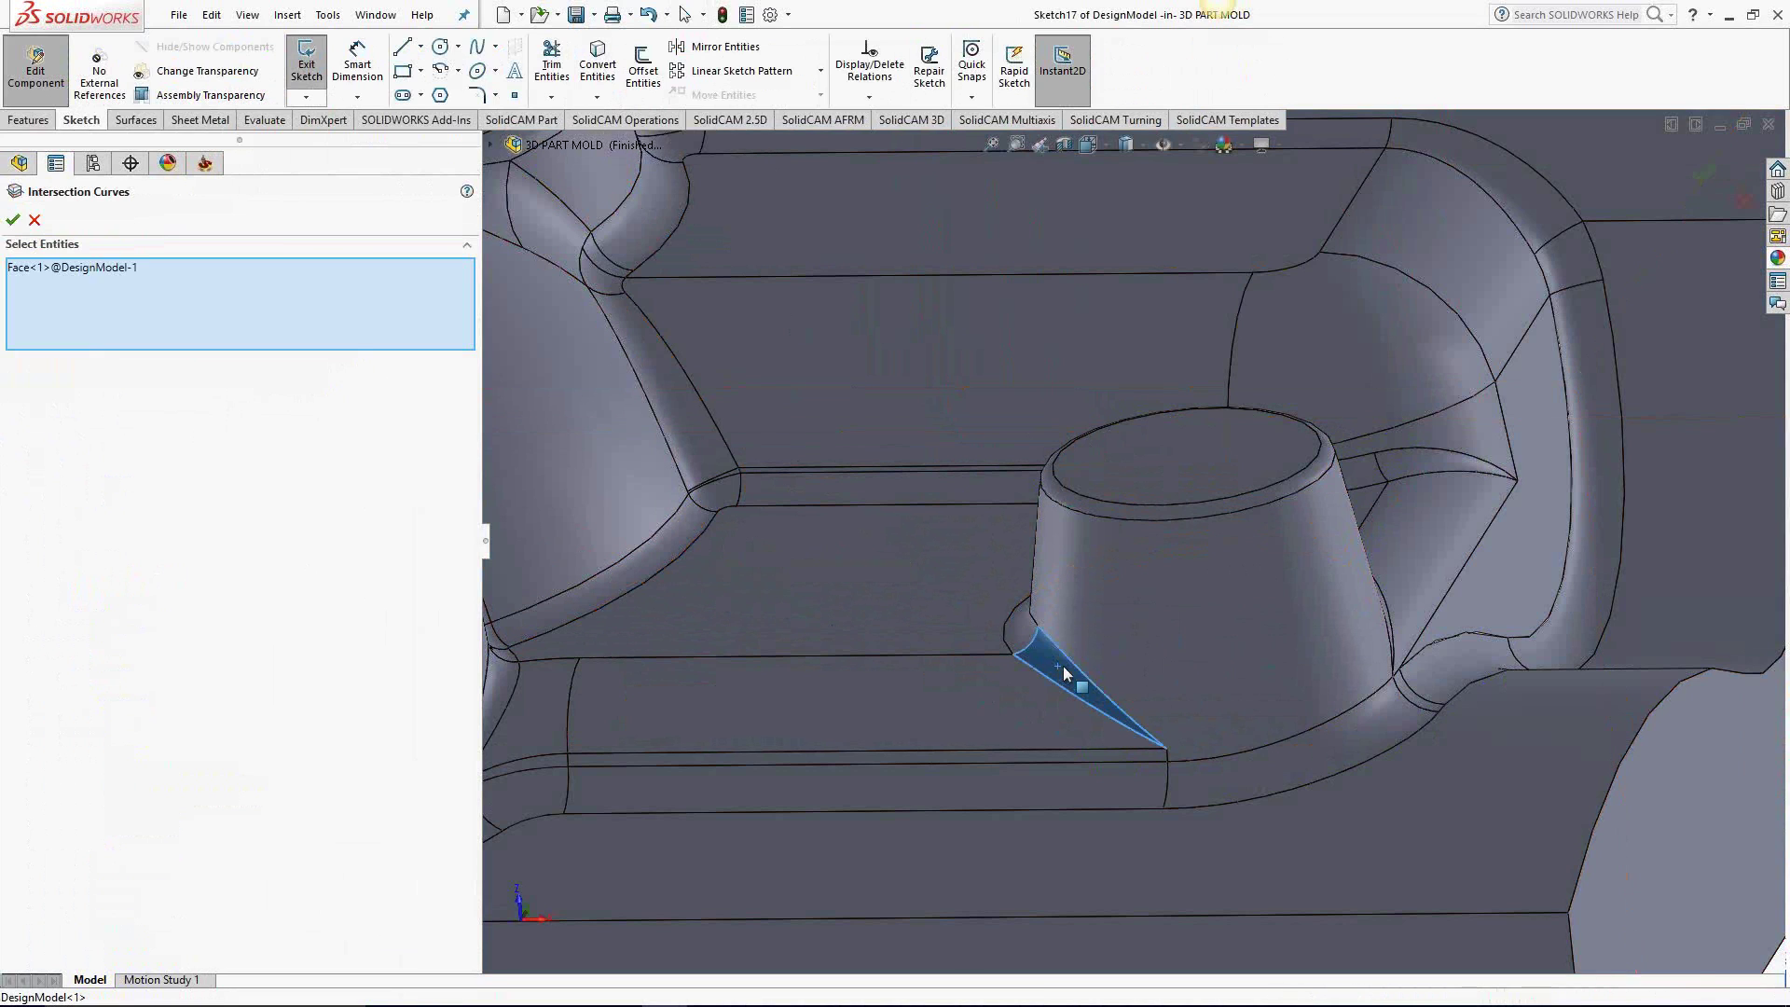
pyautogui.click(1132, 612)
pyautogui.moveTo(1277, 647)
pyautogui.mouseDown(button='middle')
pyautogui.moveTo(1228, 669)
pyautogui.moveTo(1254, 657)
pyautogui.mouseUp(button='middle')
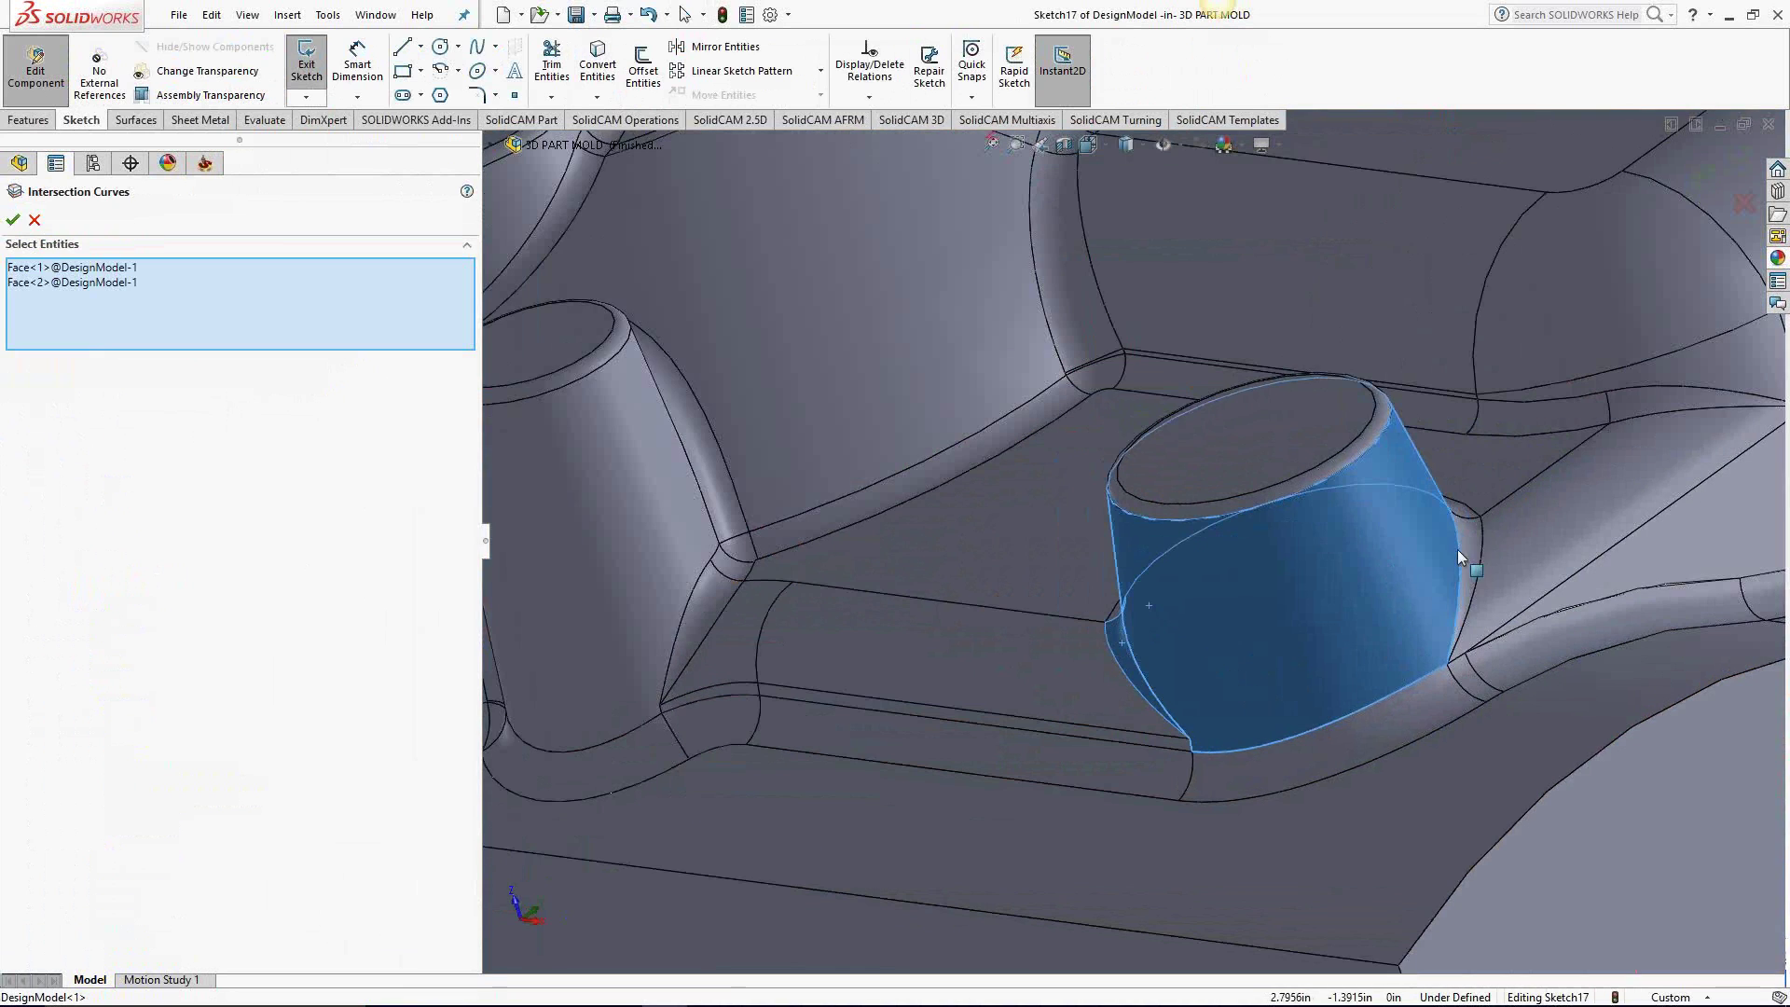
pyautogui.click(1474, 538)
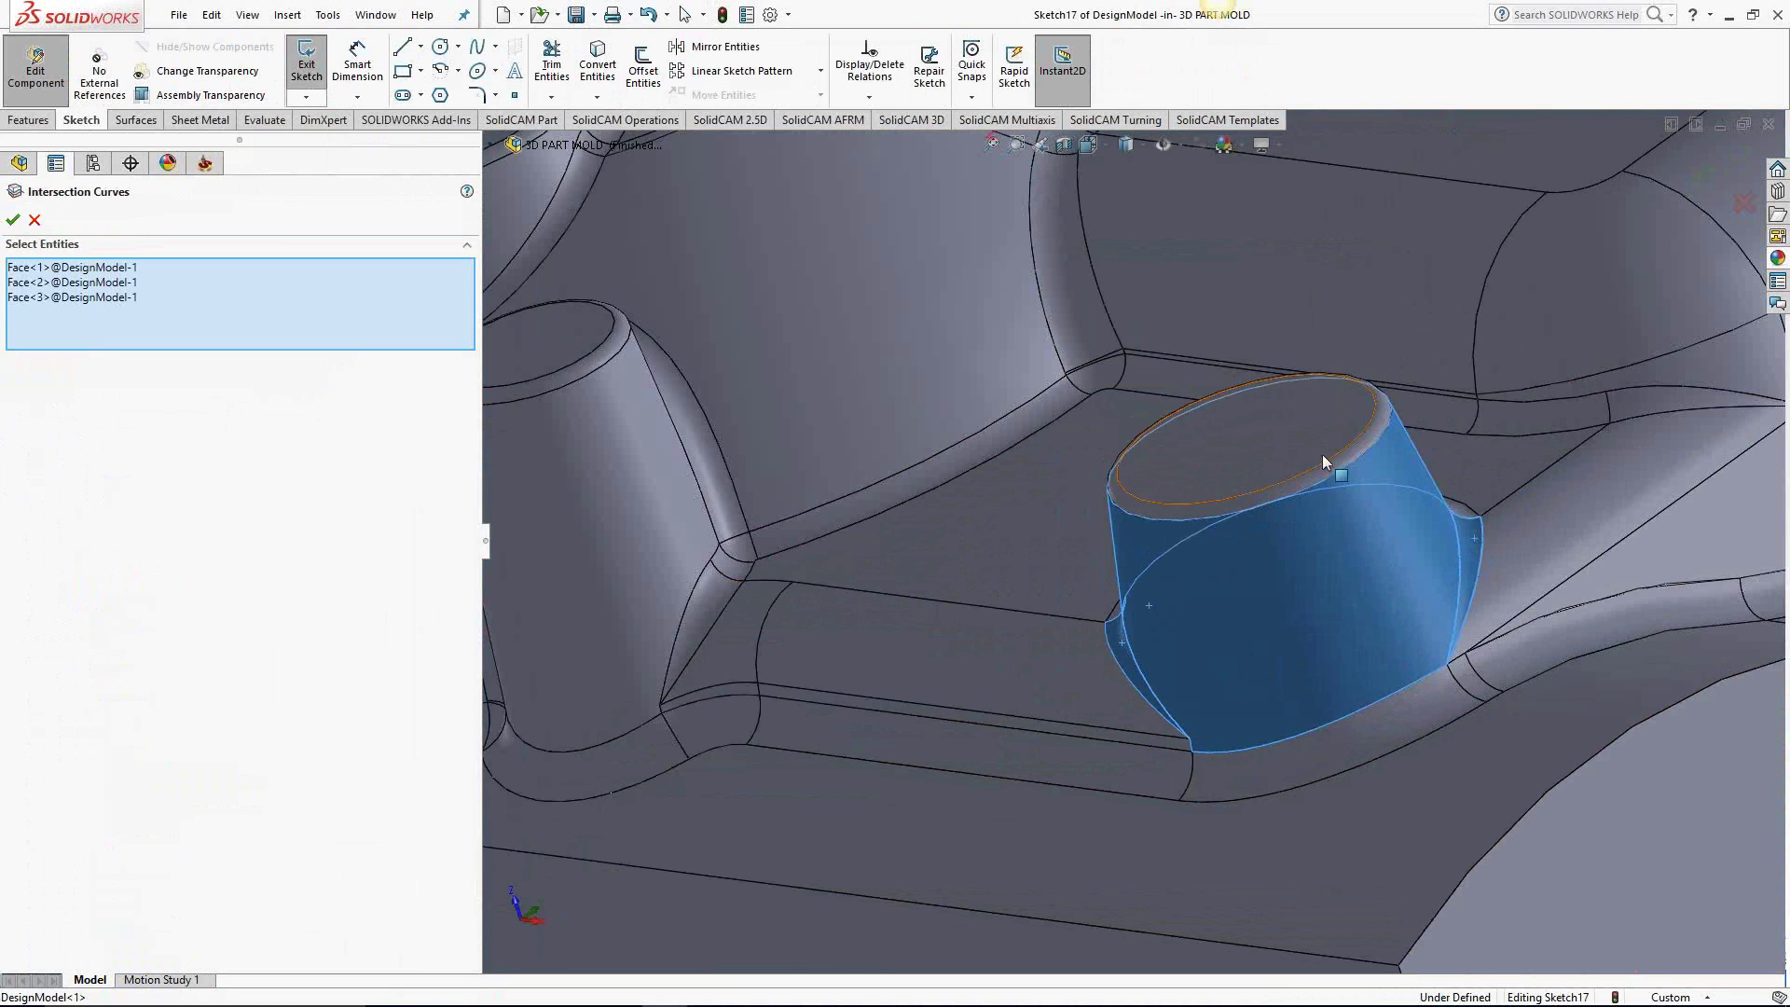
pyautogui.moveTo(1037, 617); pyautogui.dragTo(1182, 674, button='middle')
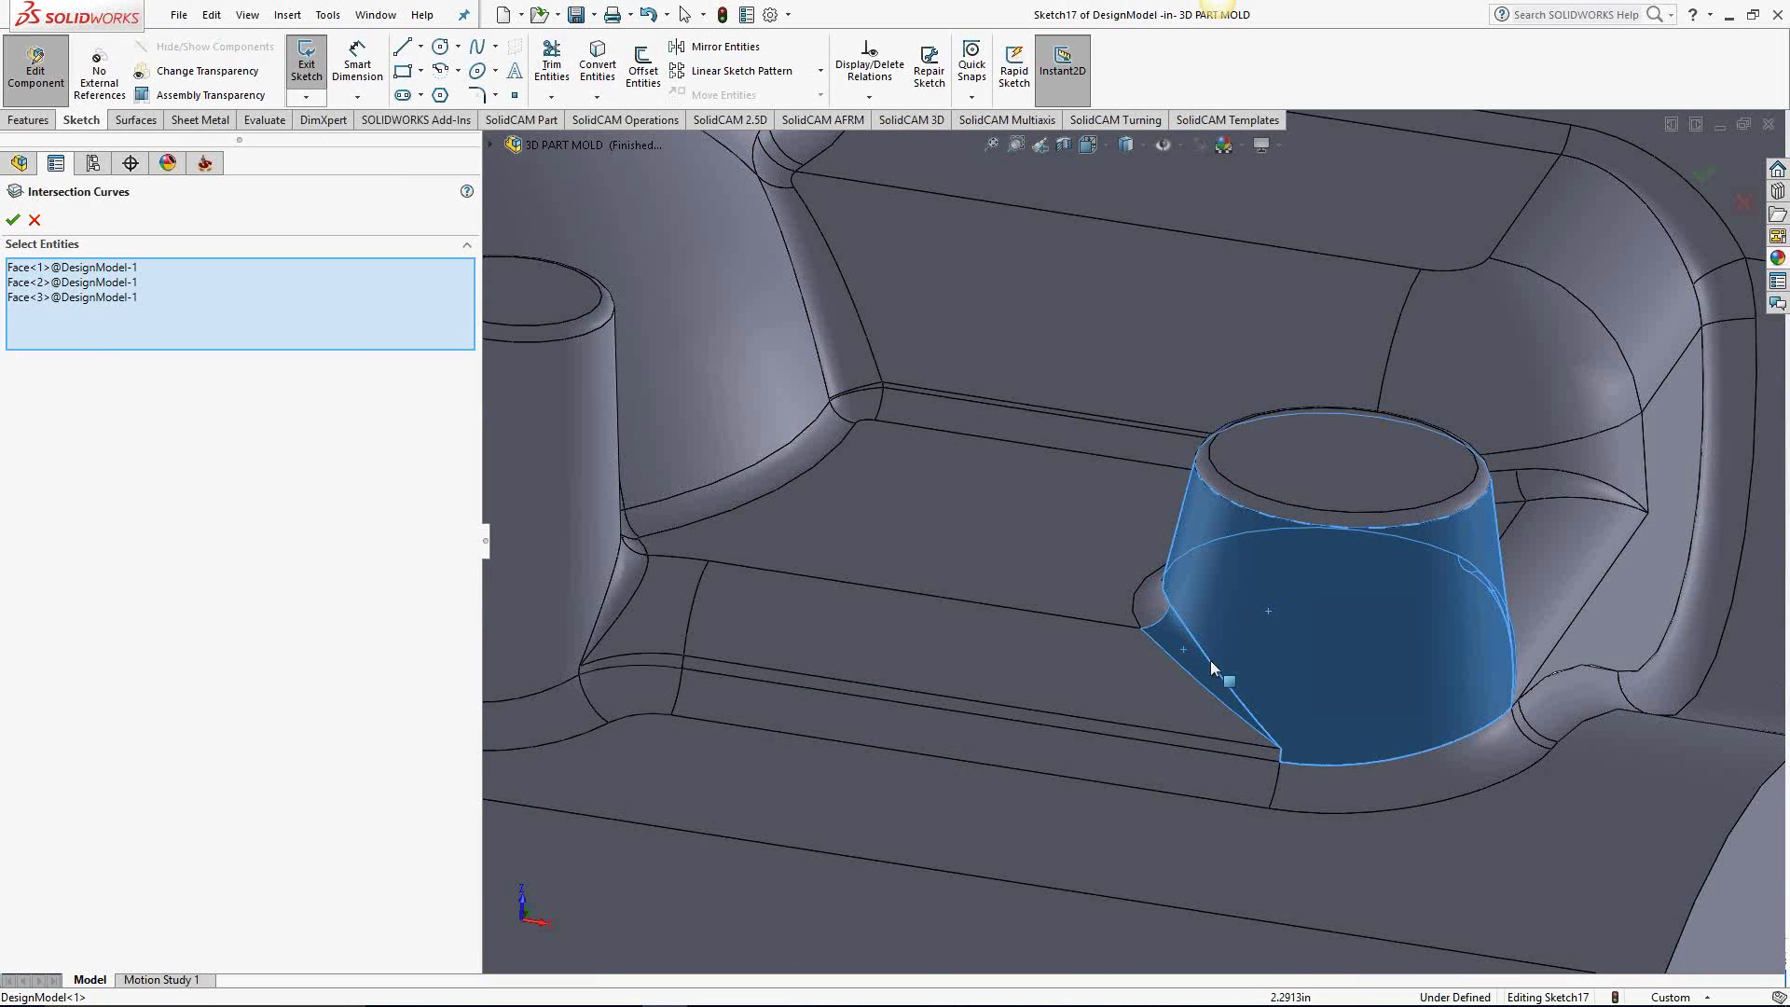
pyautogui.moveTo(1433, 632); pyautogui.dragTo(1390, 690, button='middle')
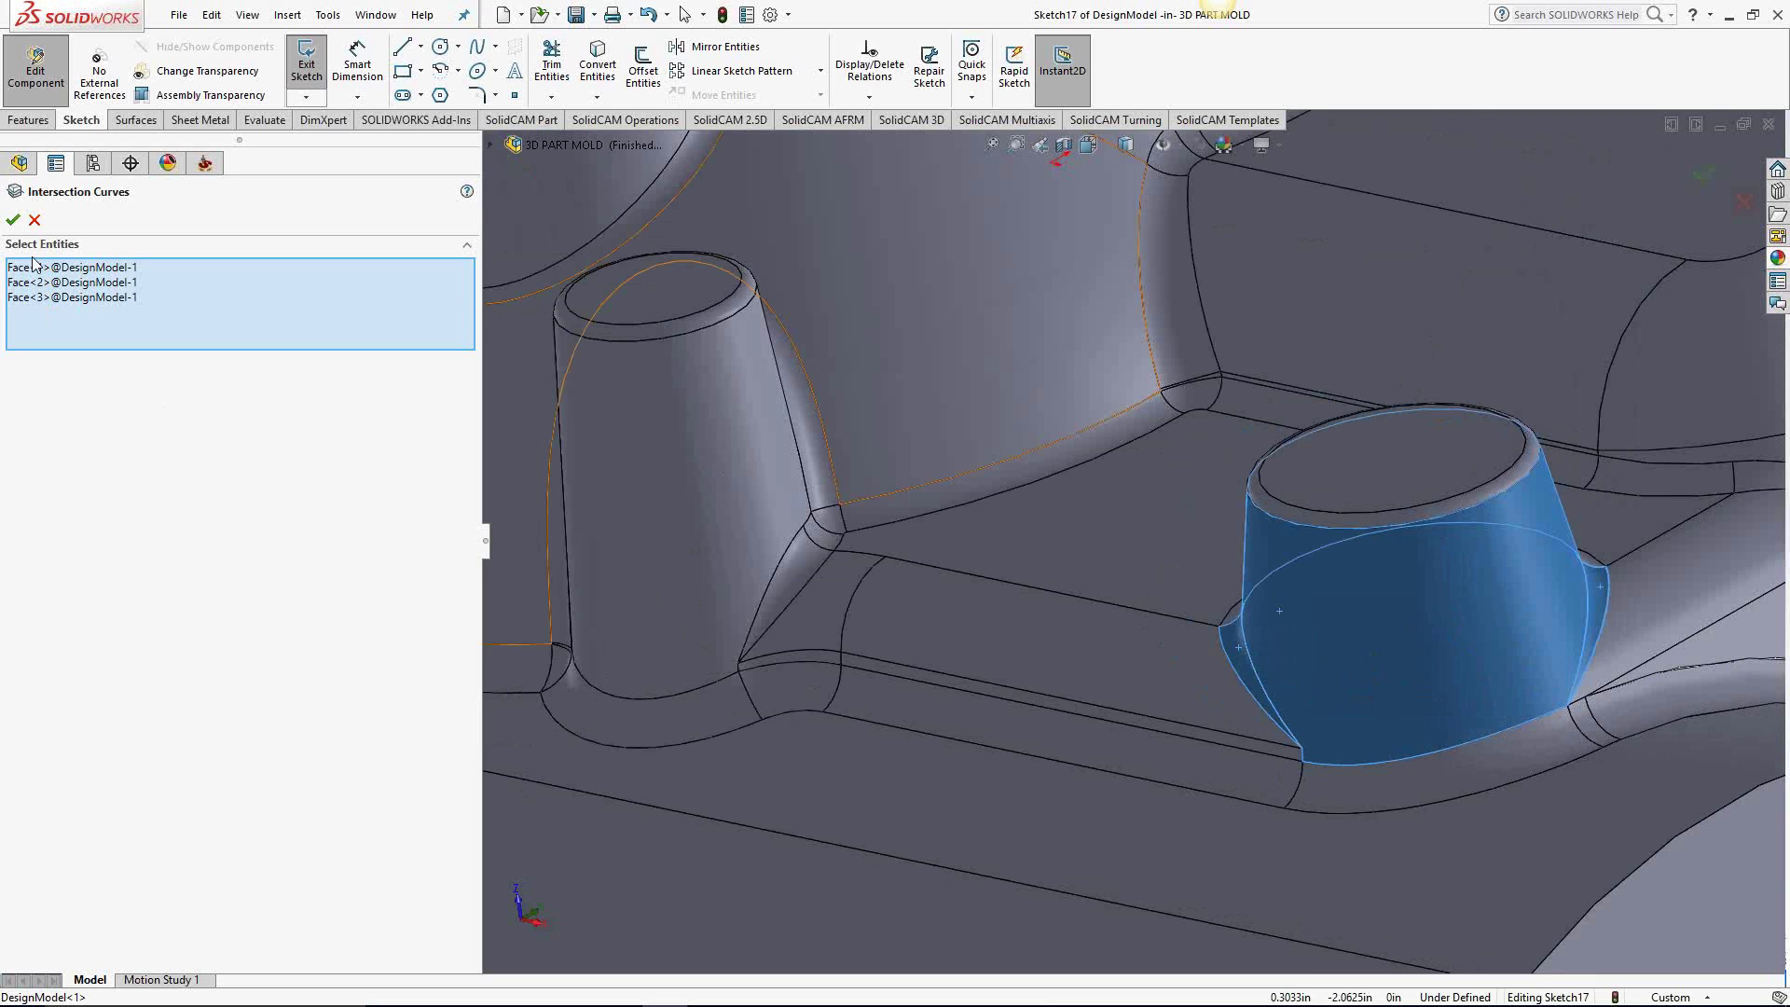
pyautogui.click(13, 221)
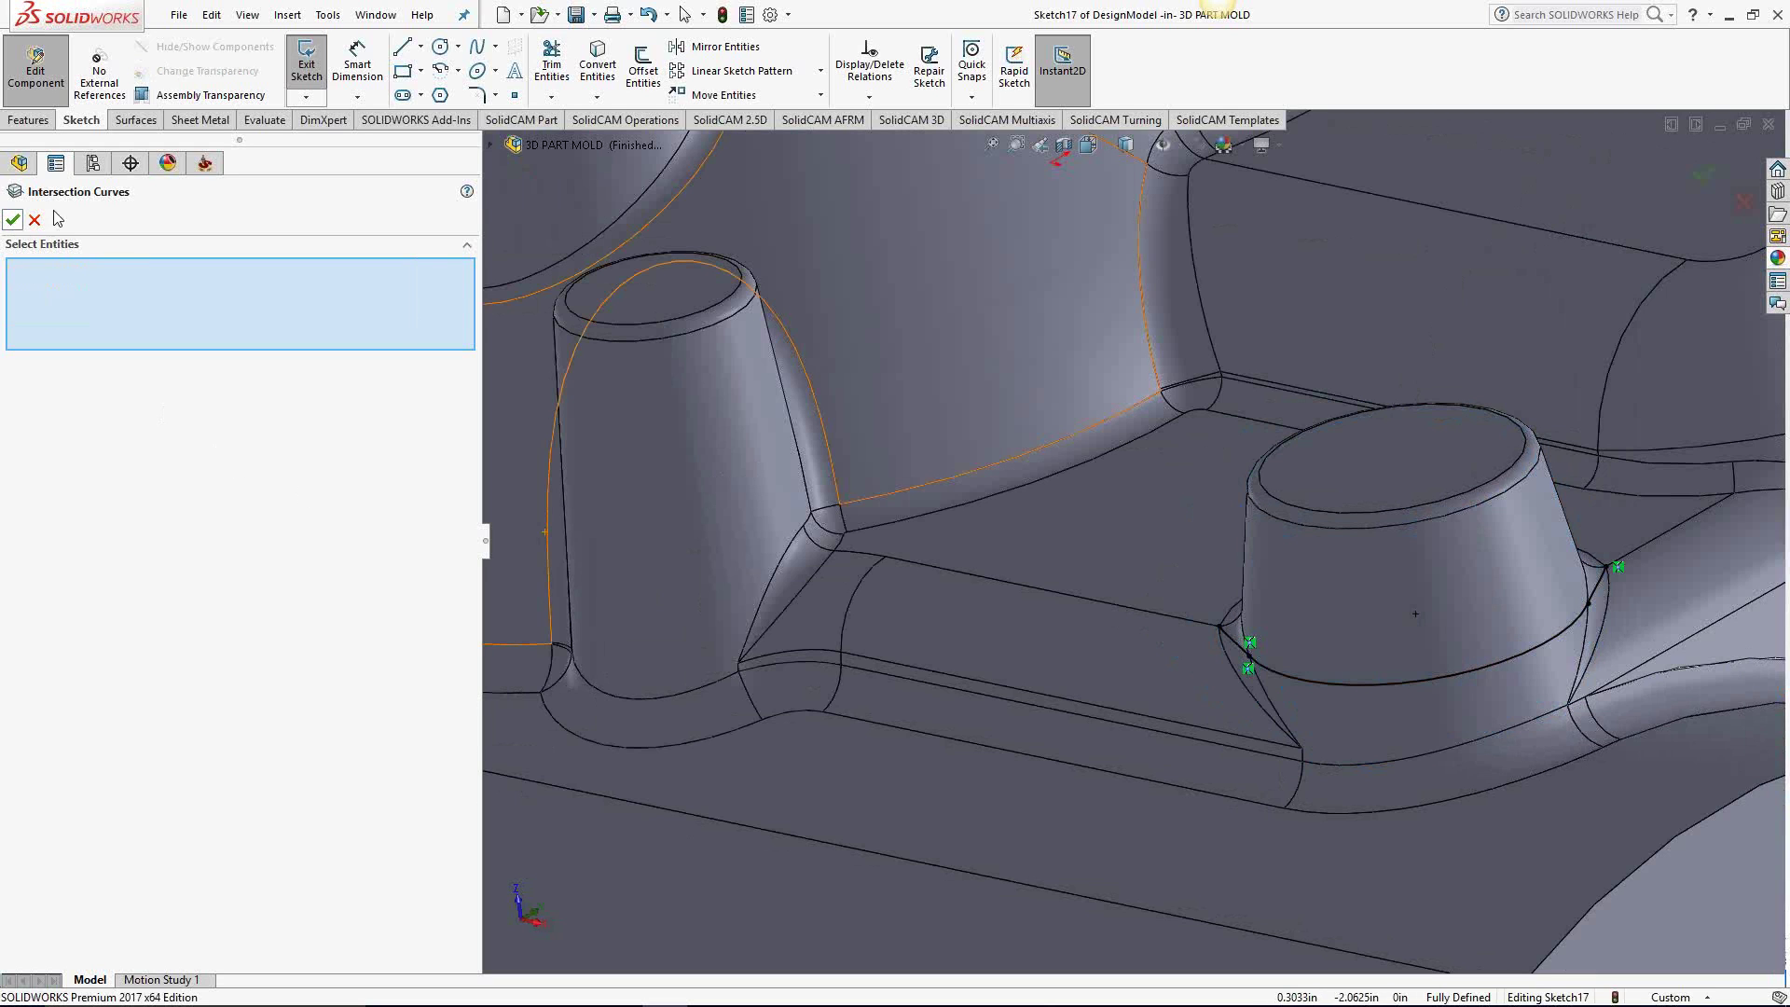
pyautogui.moveTo(1311, 743); pyautogui.dragTo(1382, 712, button='middle')
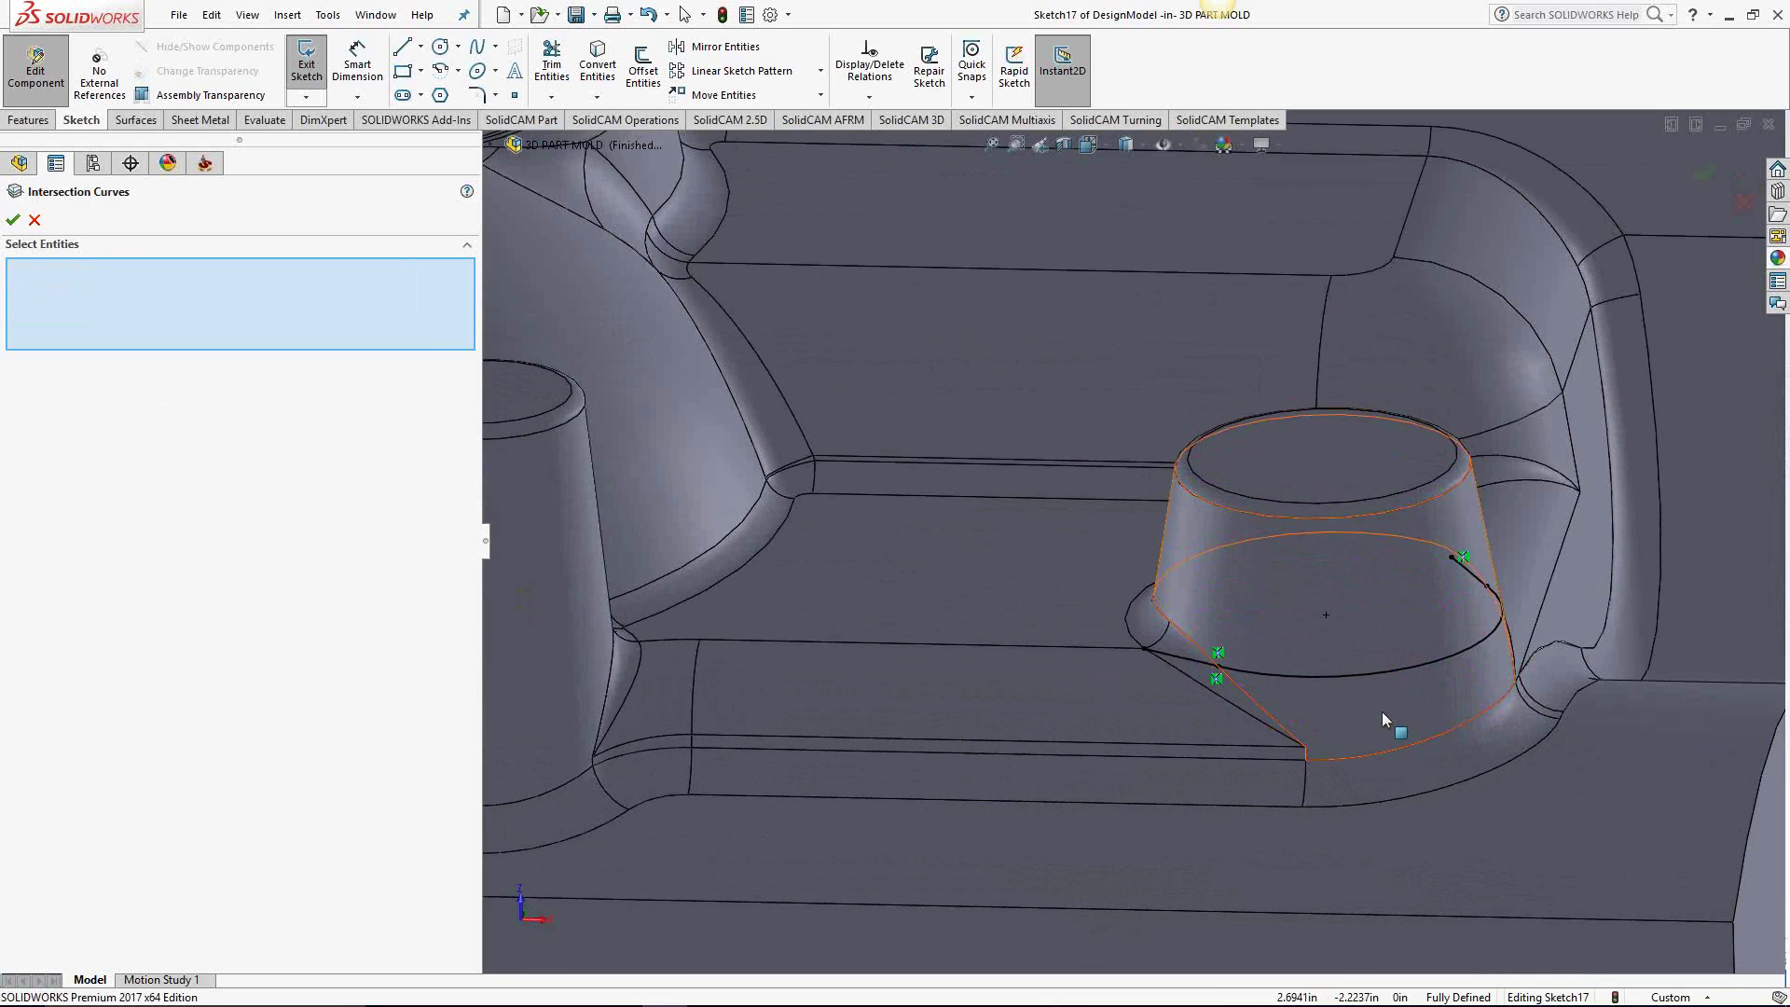
pyautogui.click(35, 219)
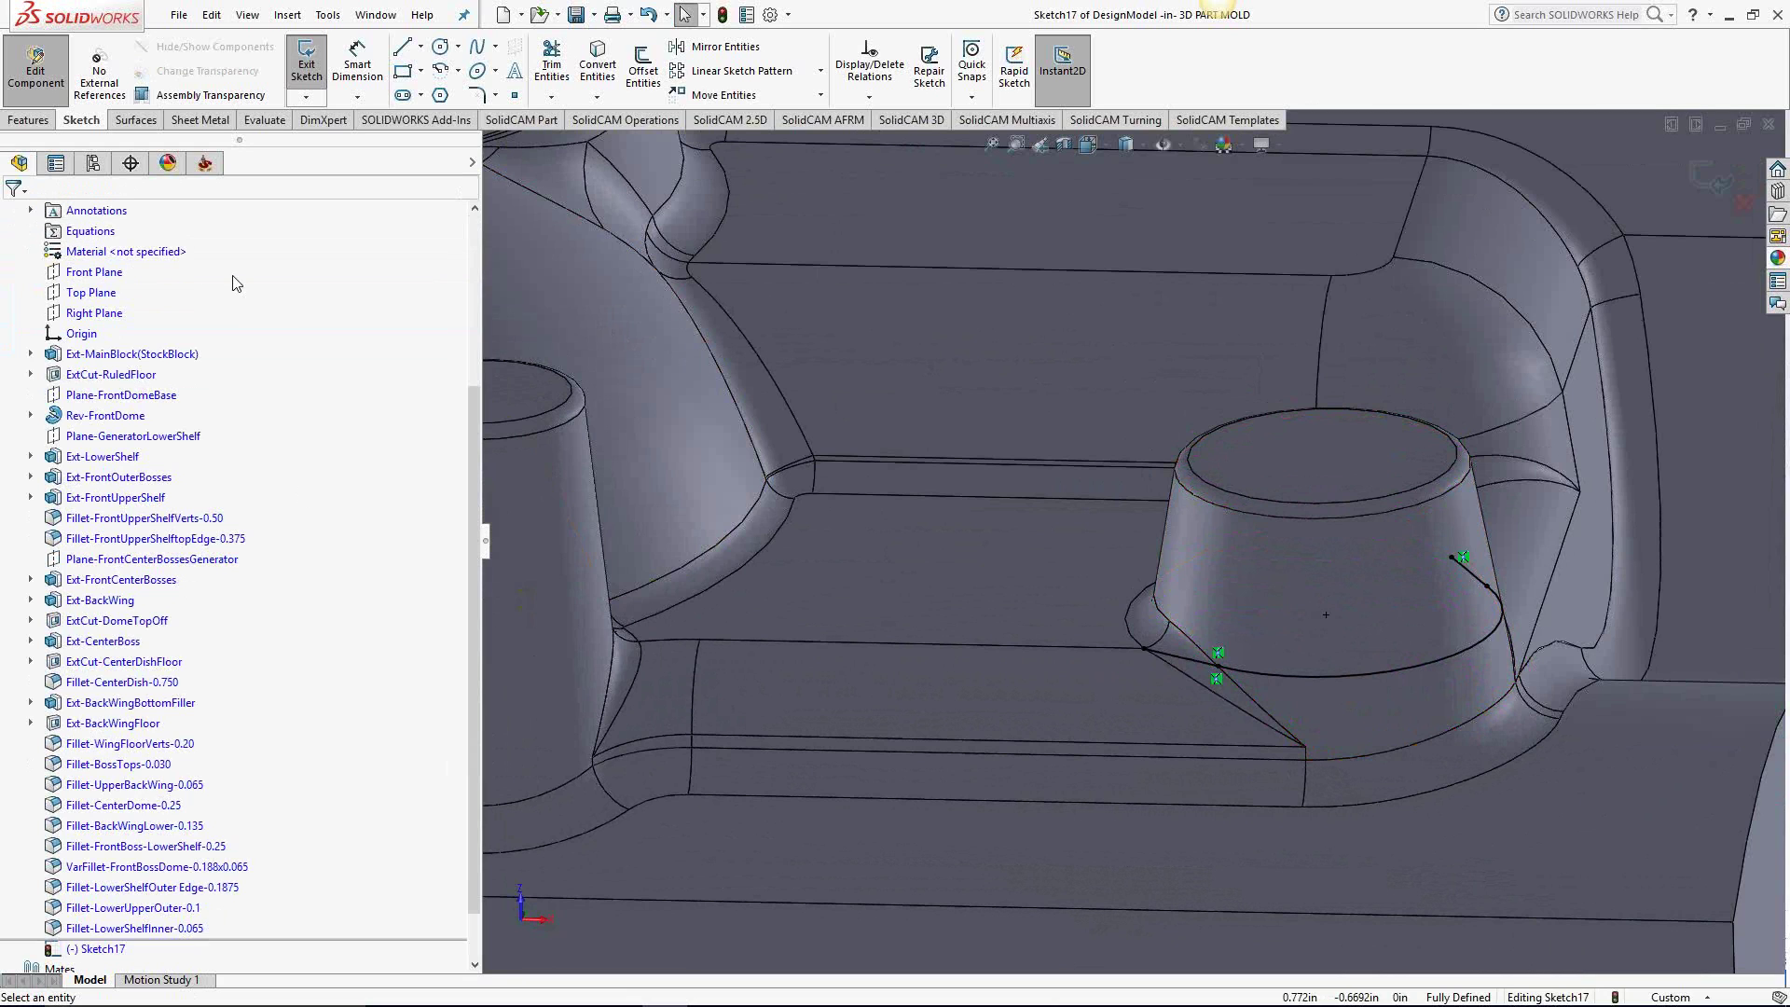
pyautogui.click(1713, 178)
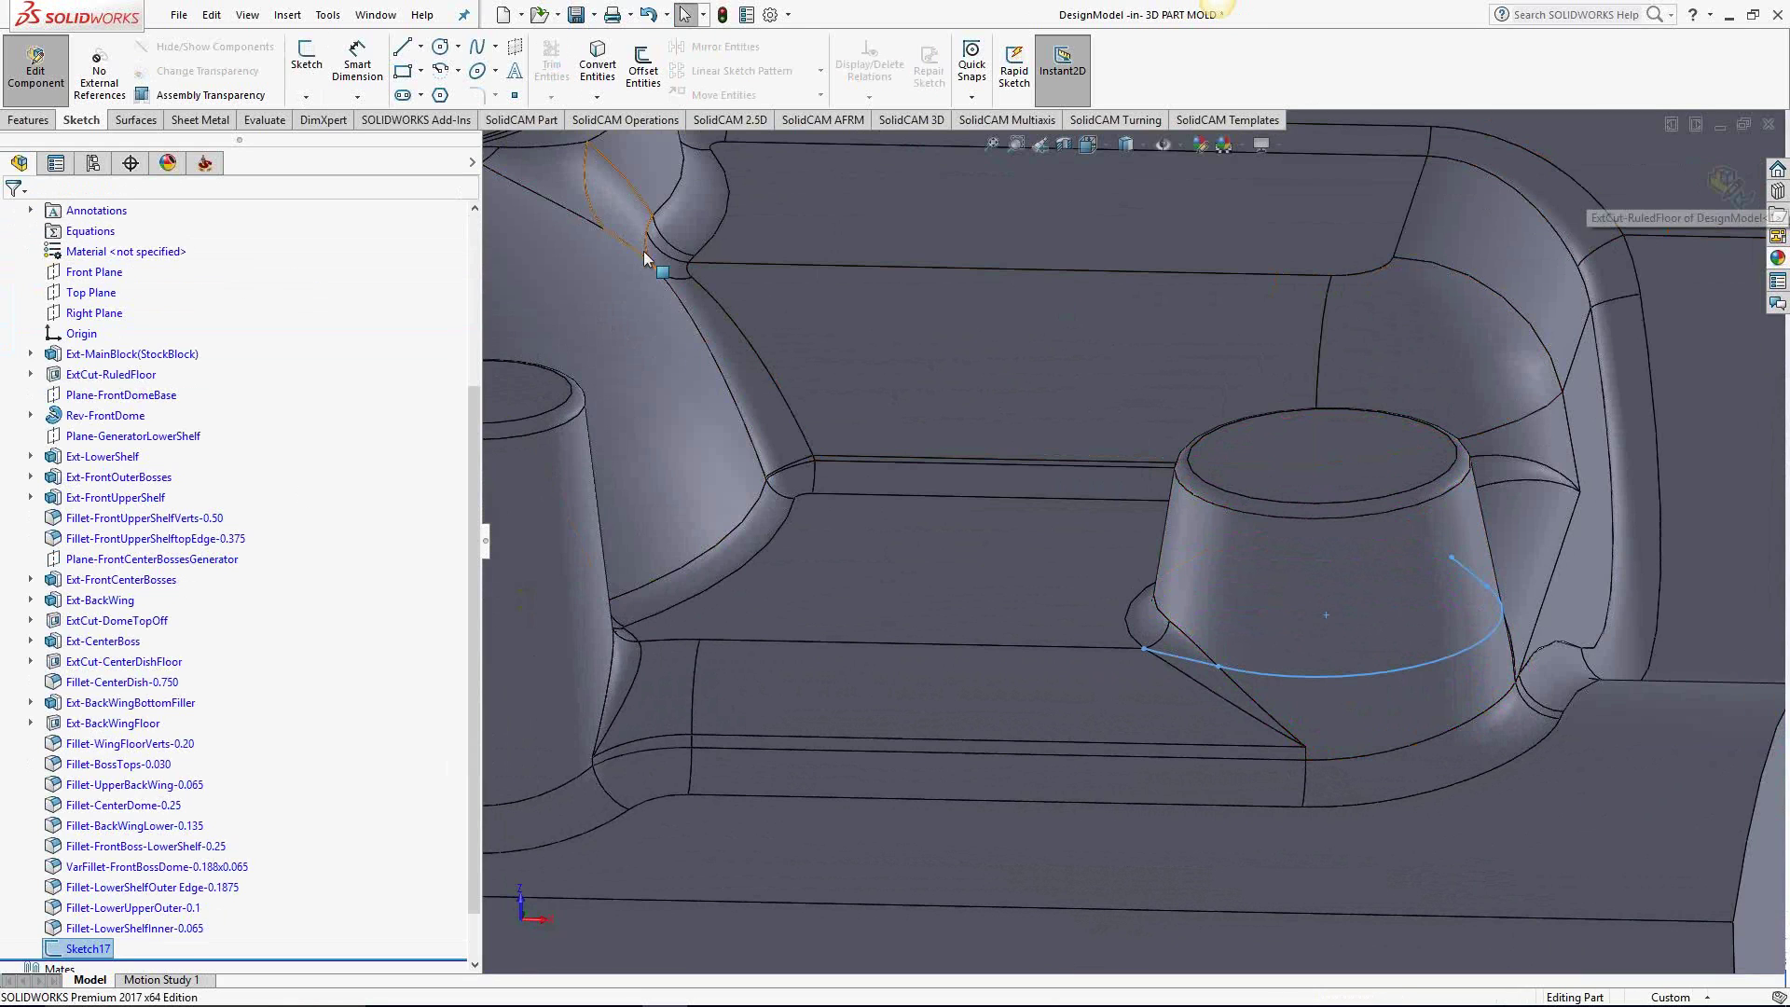
# Step: Project the shelf-height sketch as a split line onto the boss's side face and the adjoining blend faces on both sides
pyautogui.rightClick(136, 125)
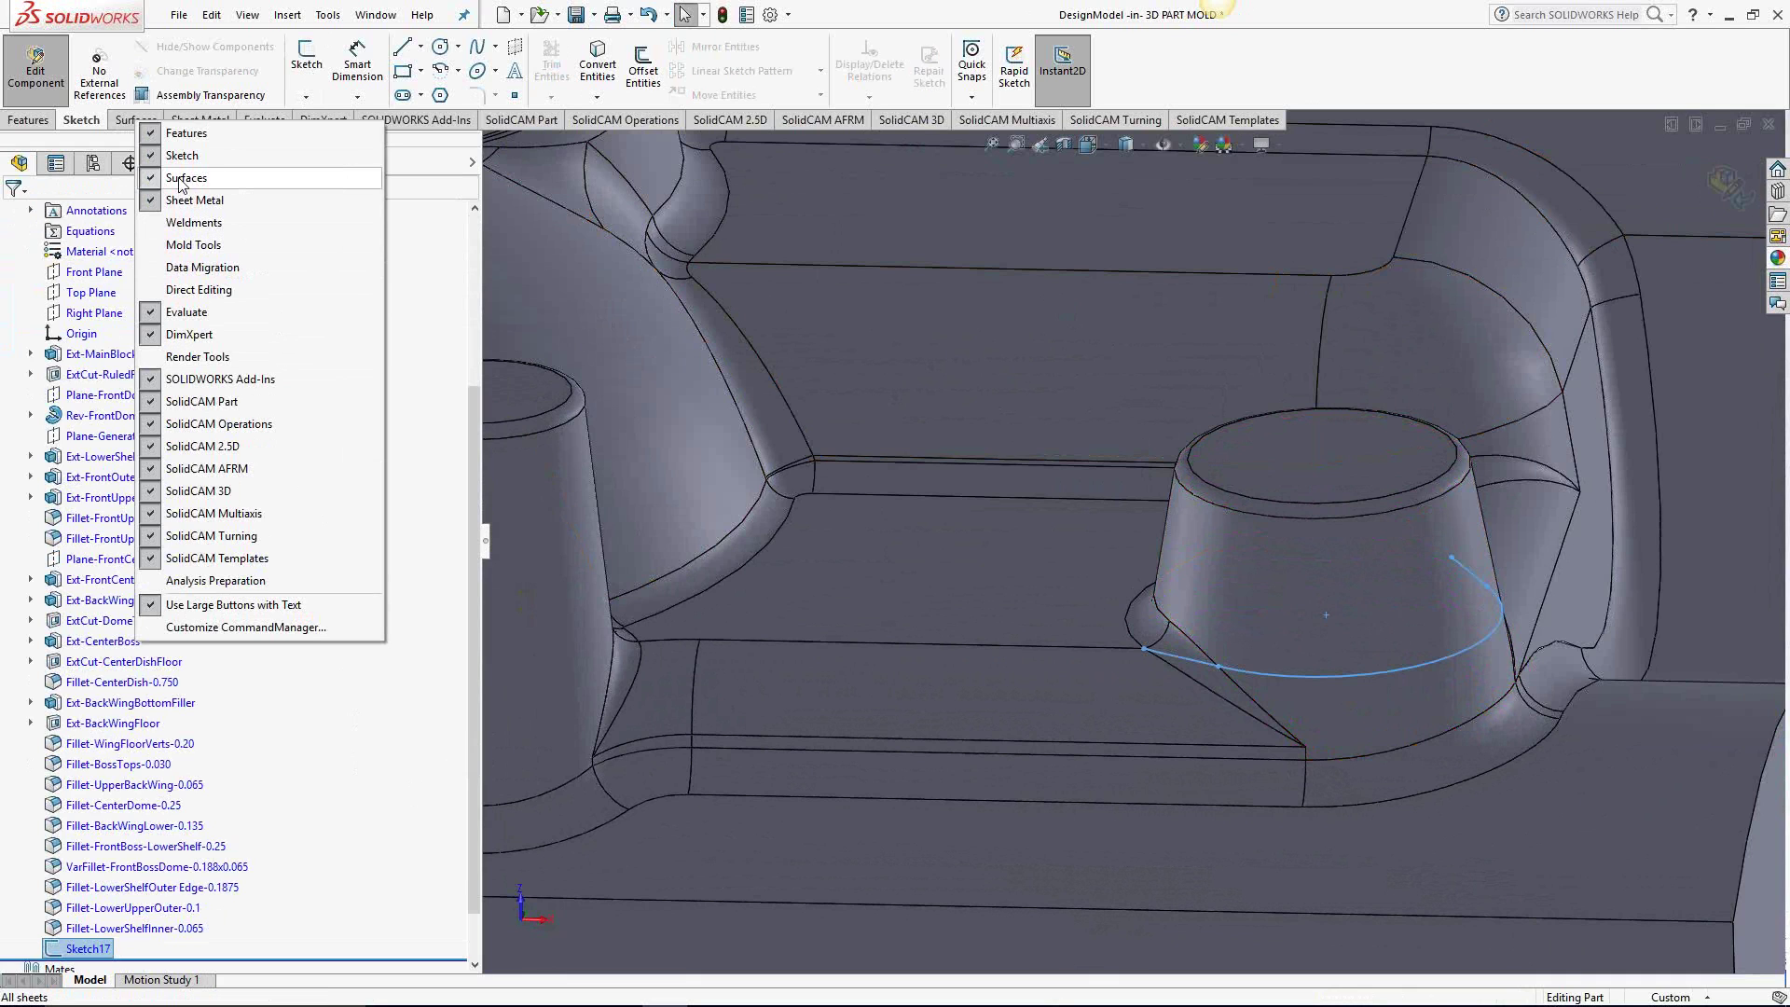
pyautogui.click(367, 751)
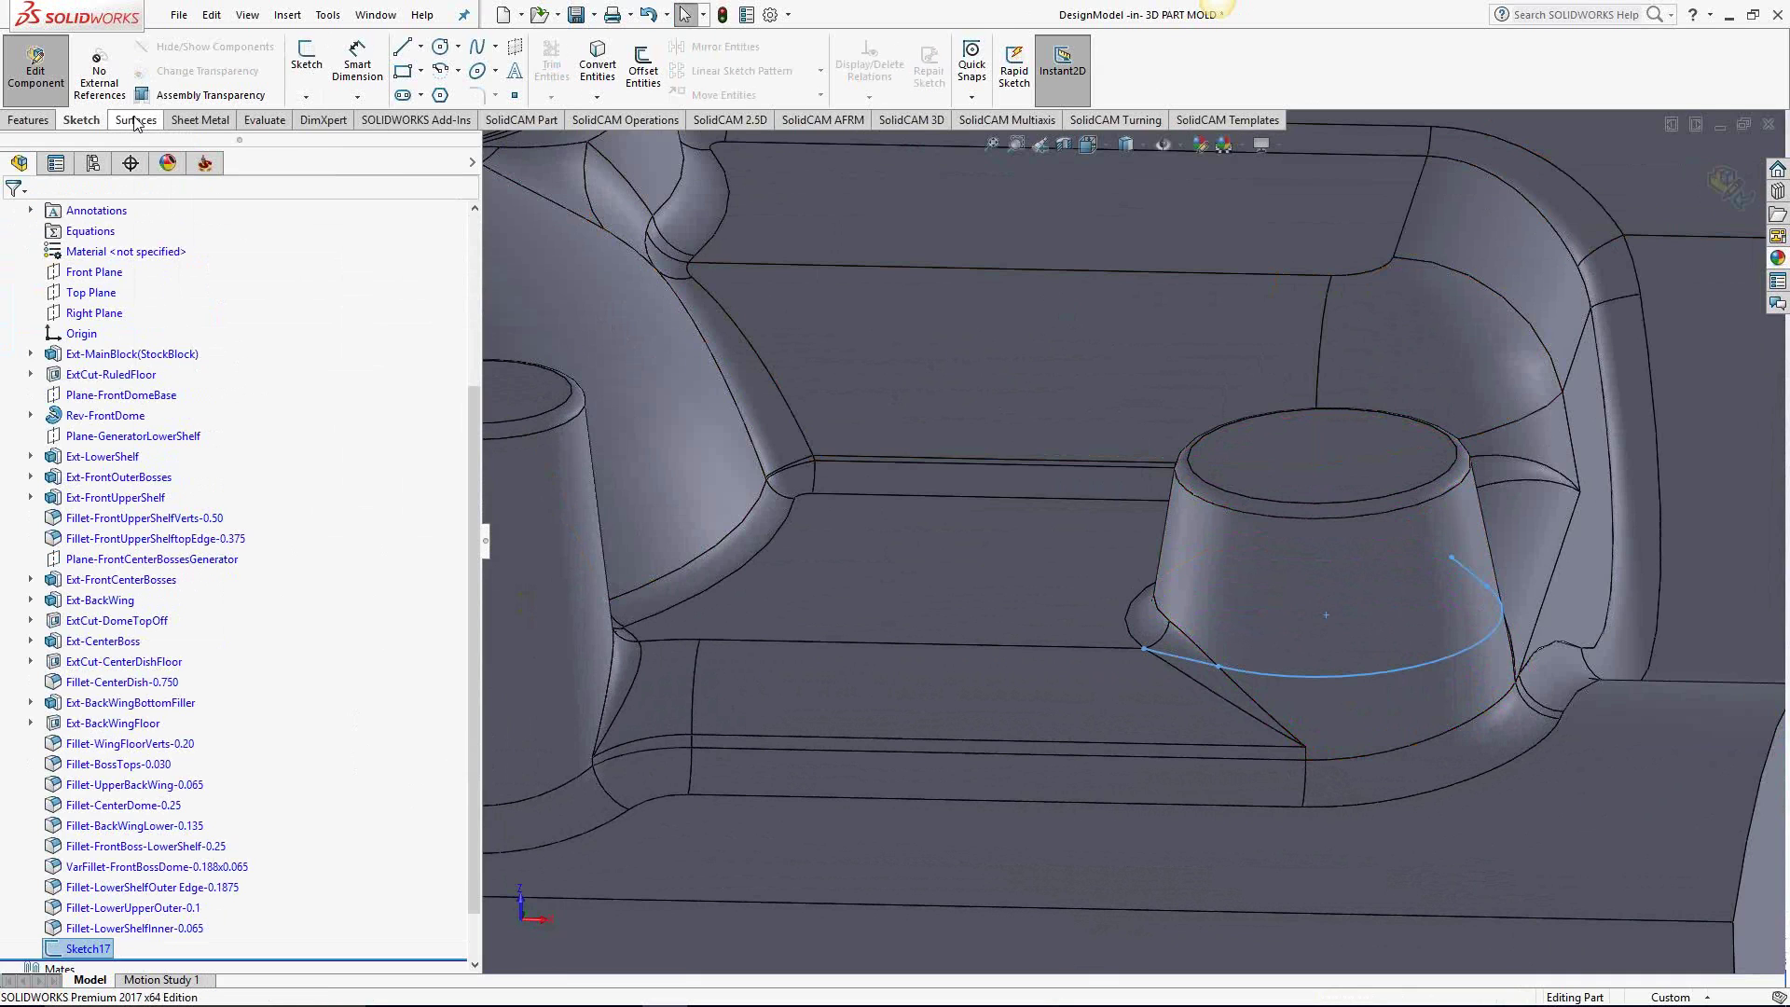
pyautogui.click(136, 120)
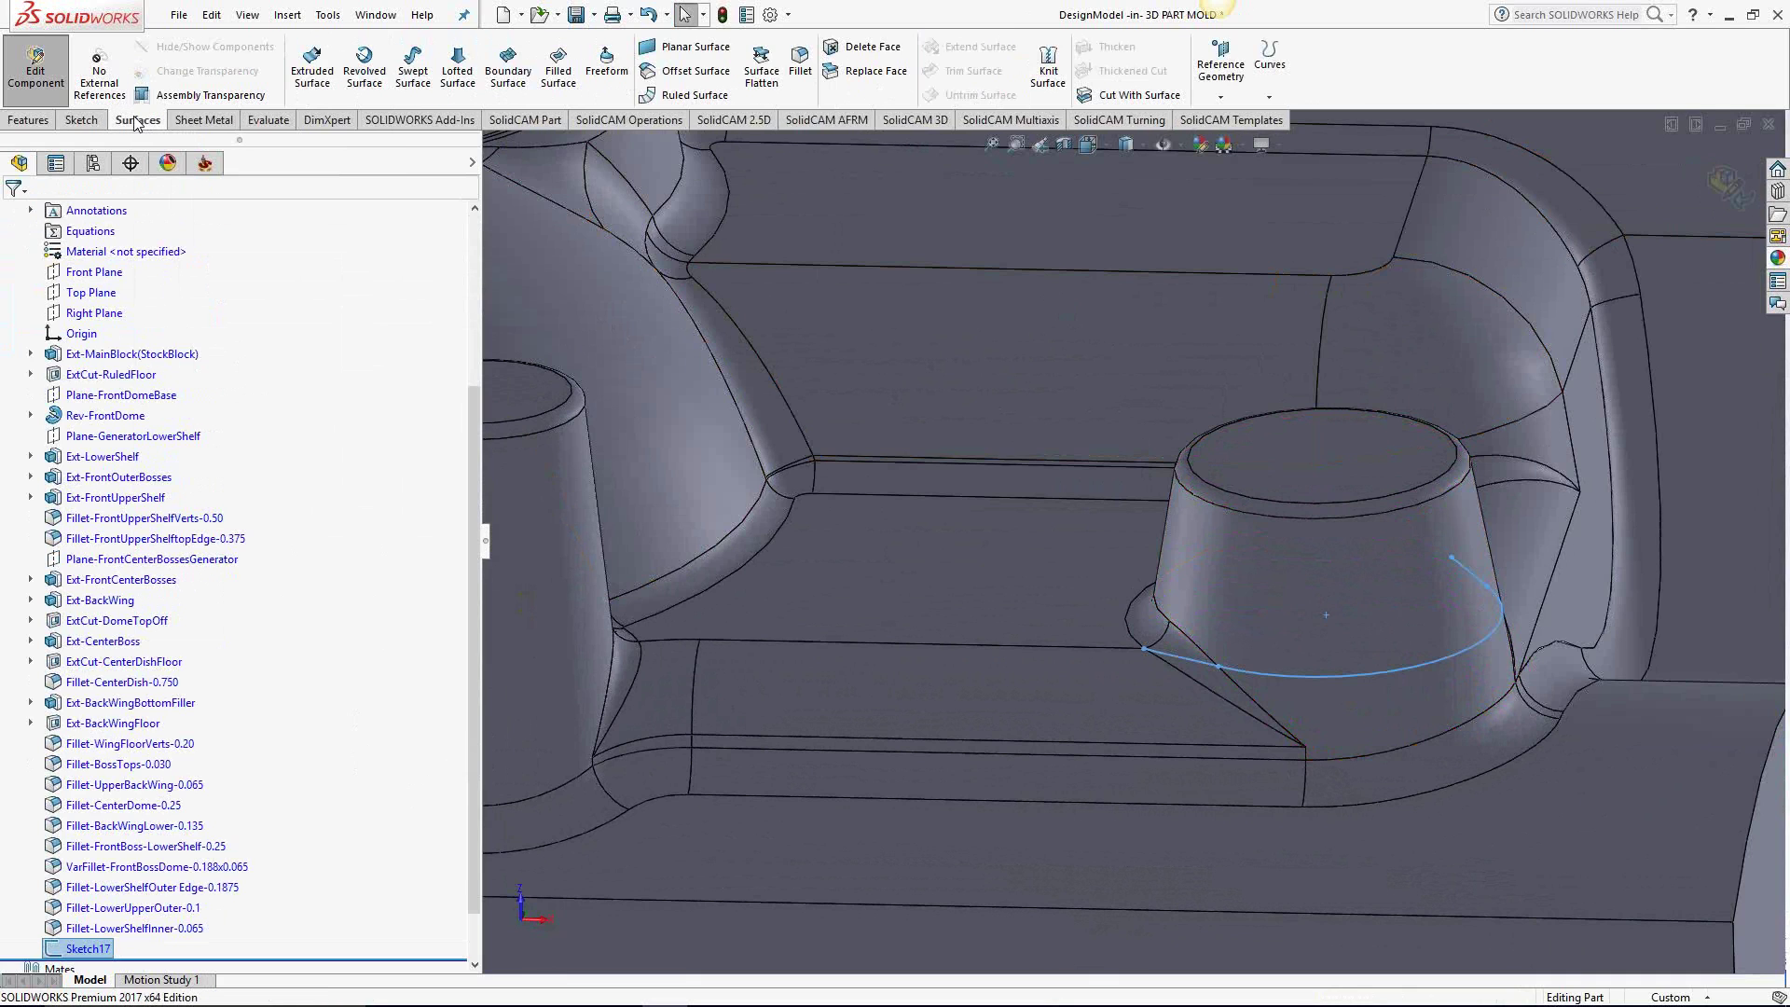
pyautogui.click(1270, 99)
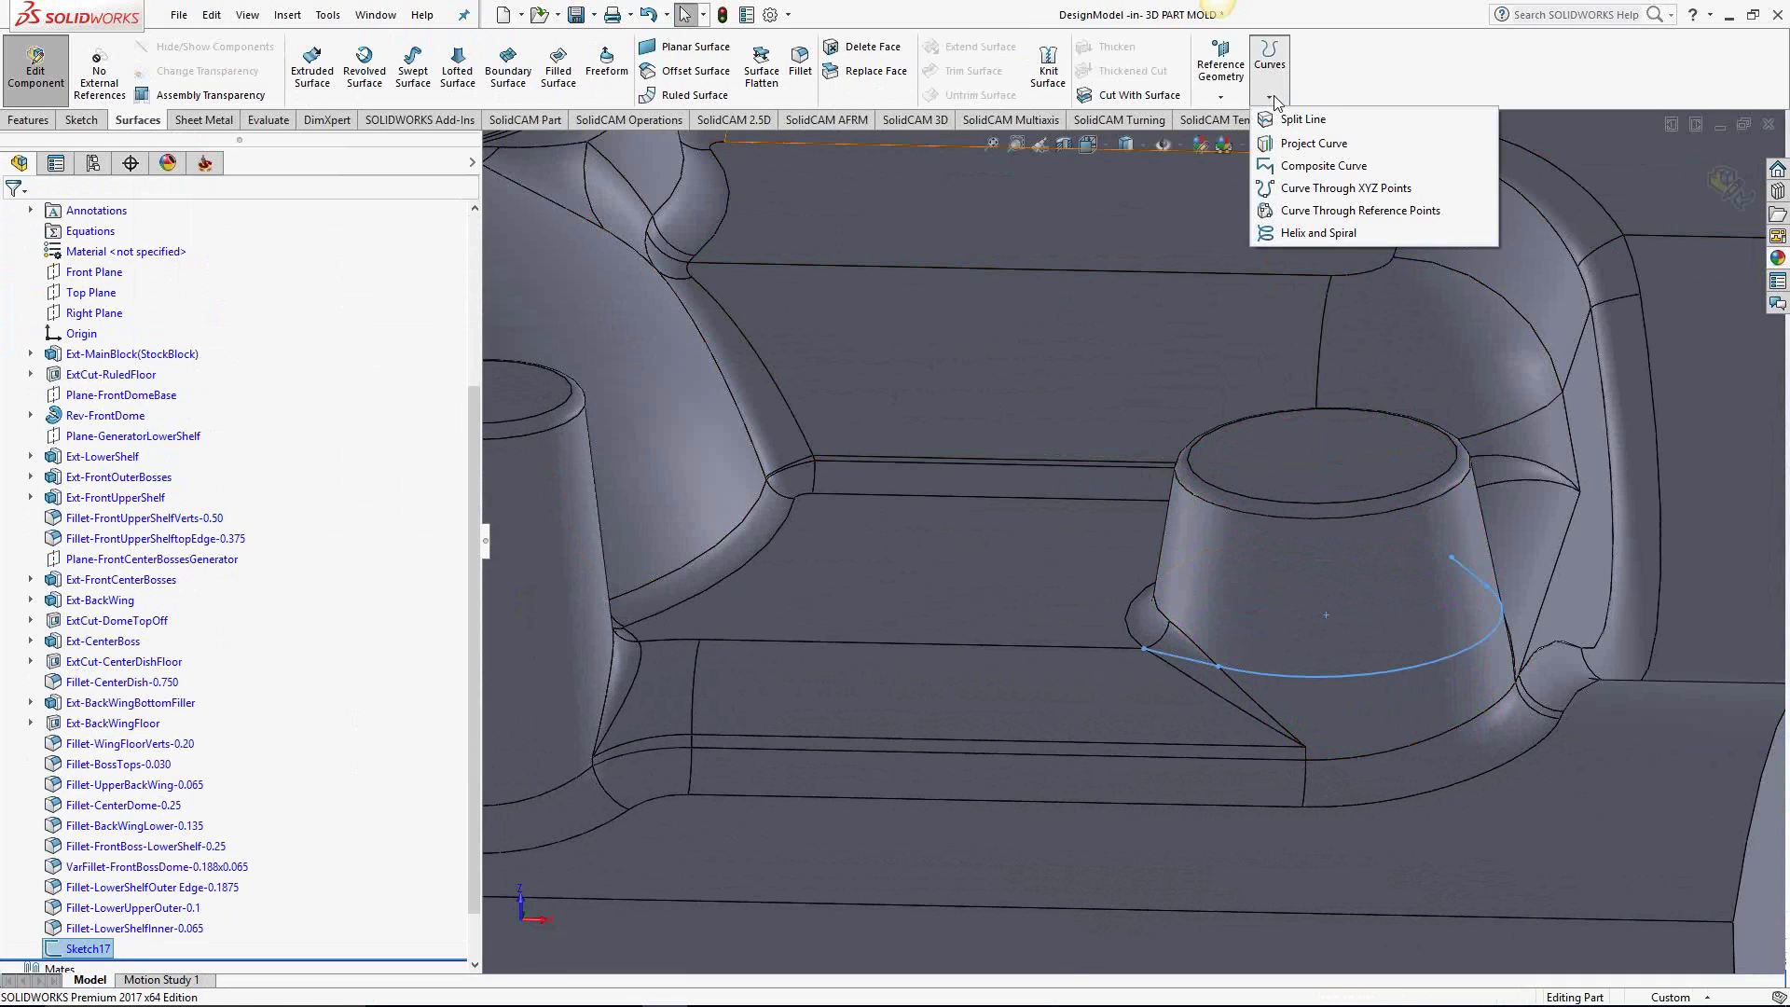
pyautogui.click(1296, 119)
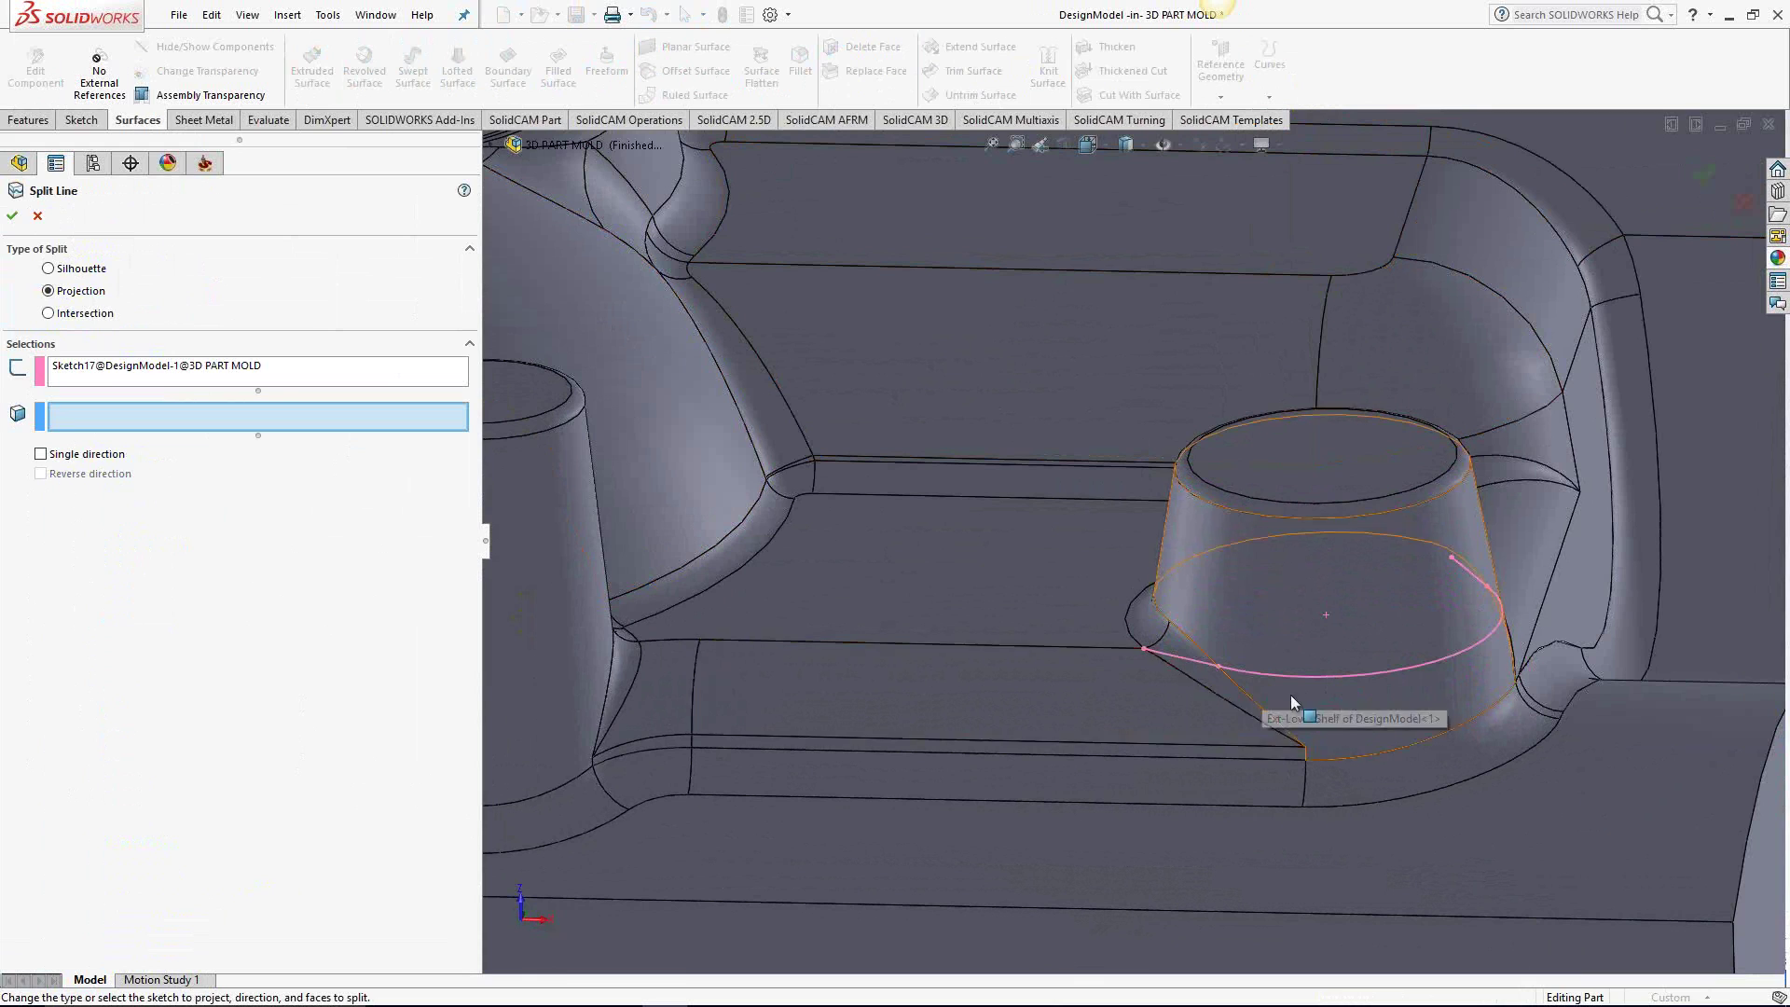
pyautogui.click(513, 144)
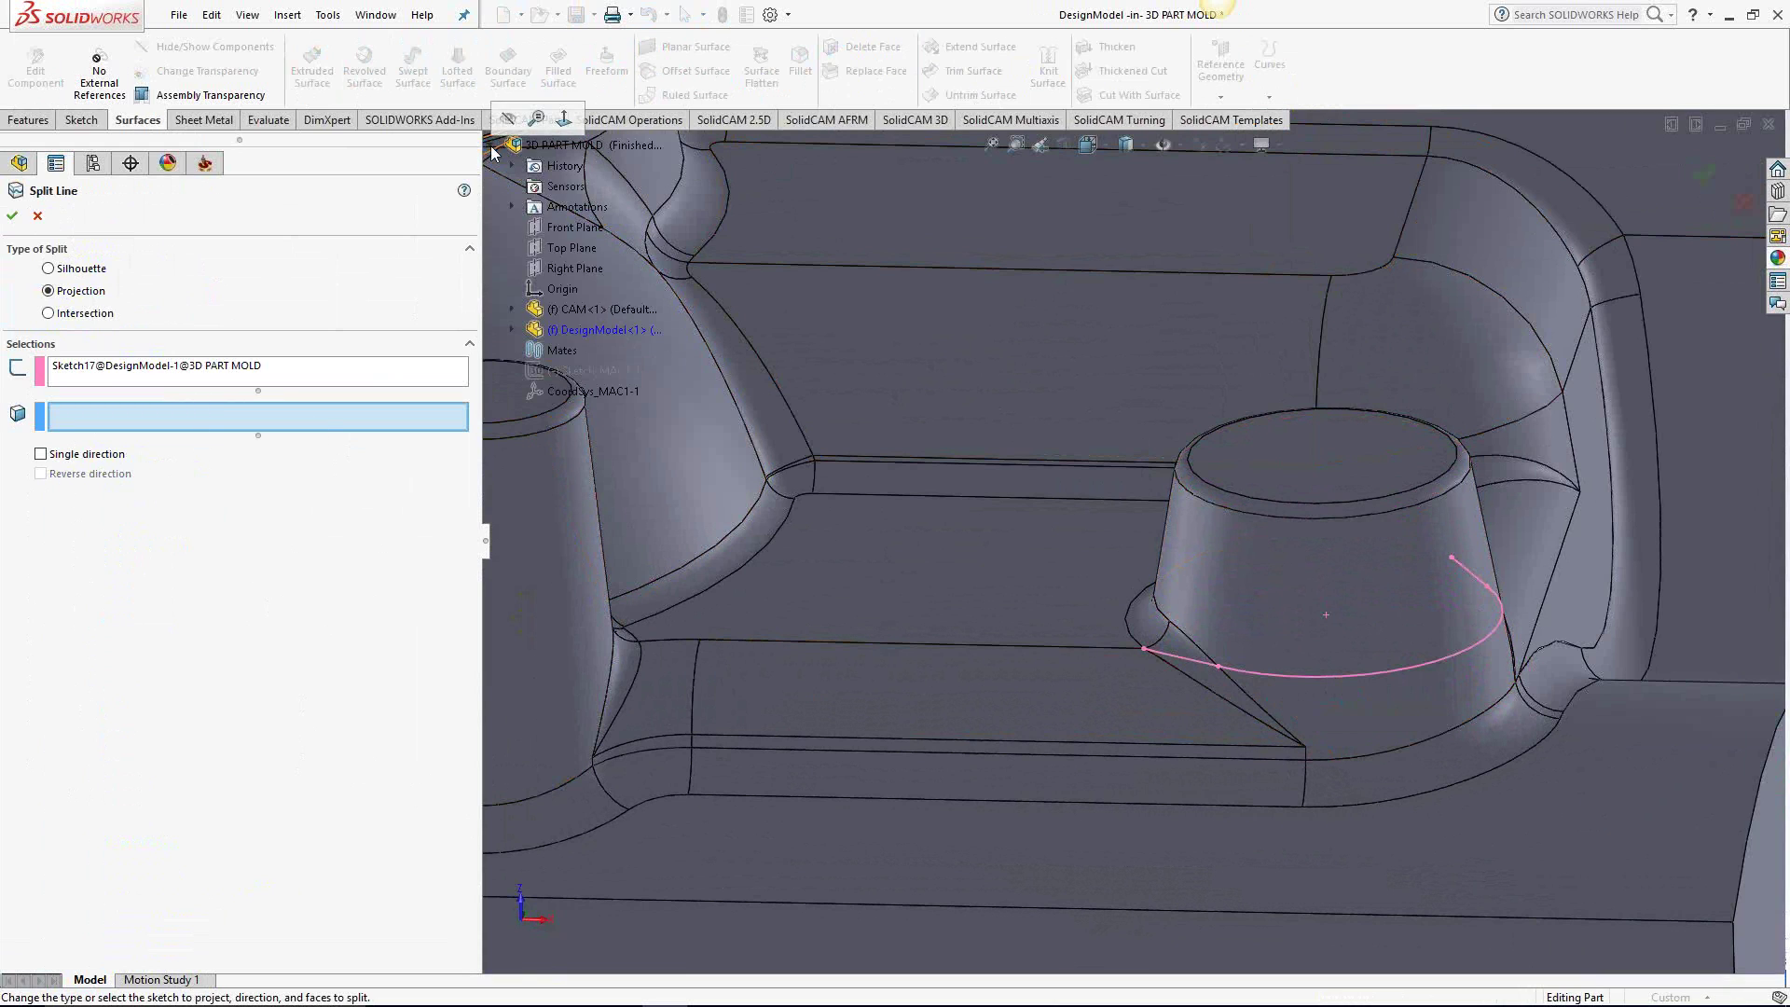
pyautogui.click(512, 329)
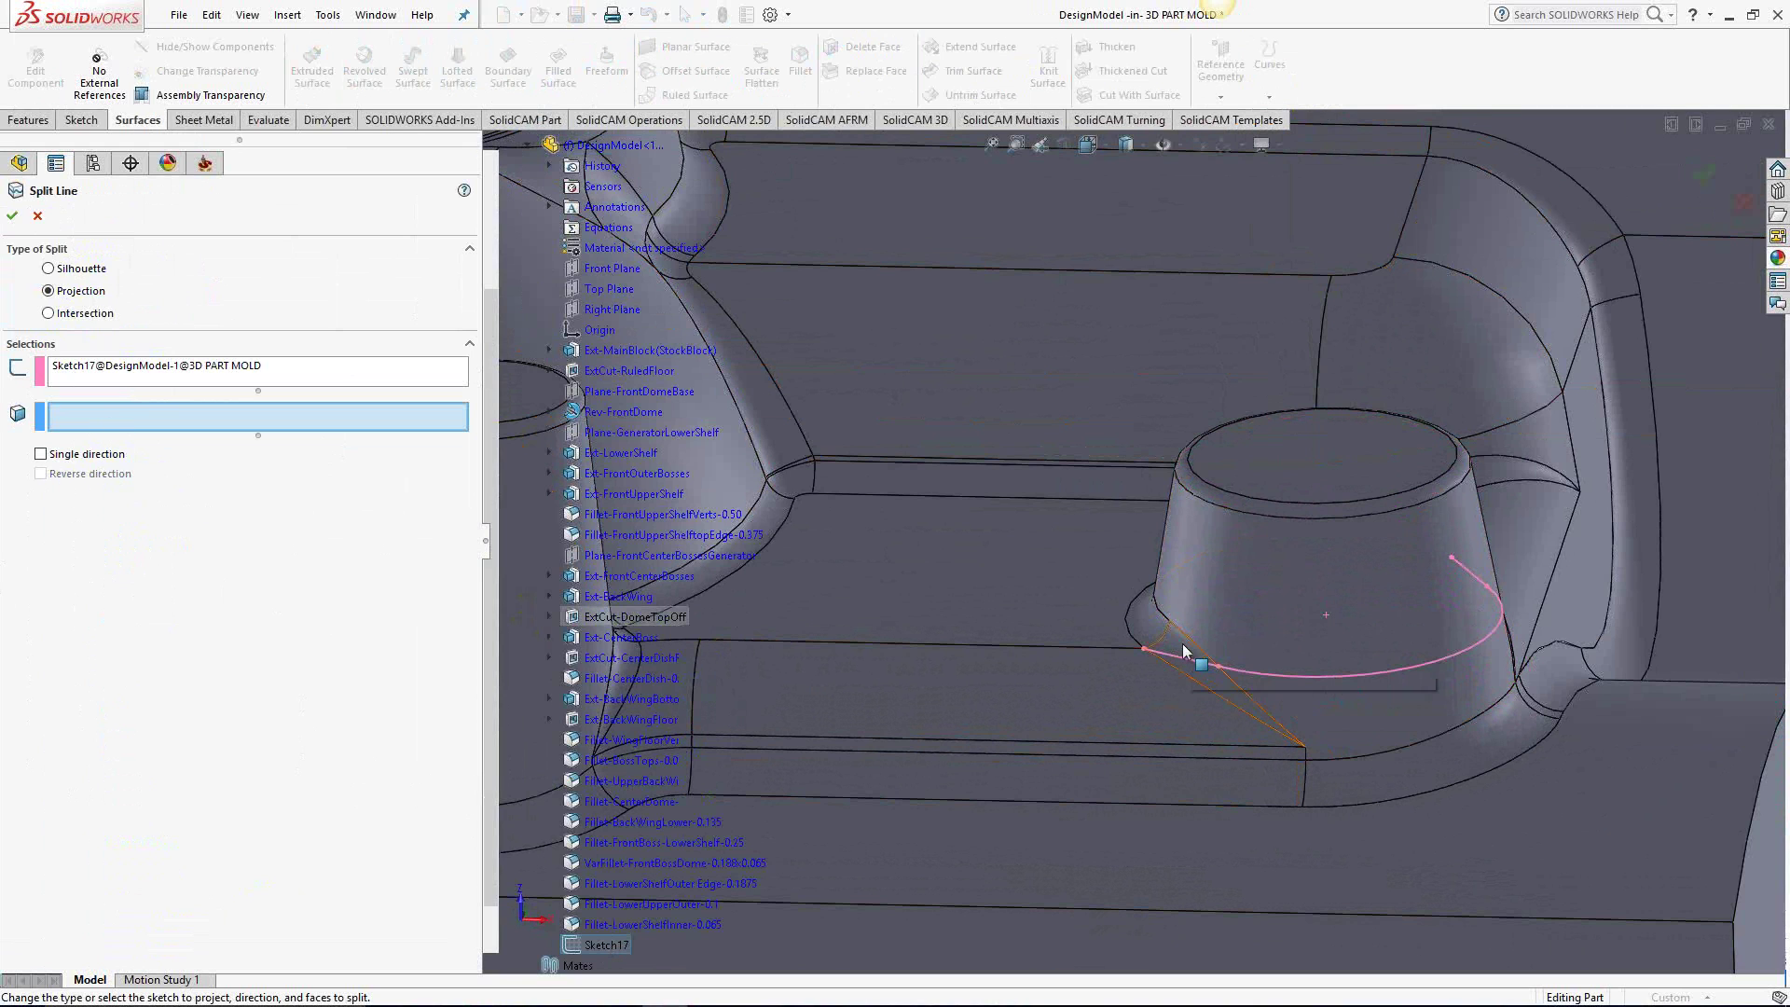
pyautogui.click(1194, 646)
pyautogui.click(1226, 625)
pyautogui.moveTo(1266, 606); pyautogui.dragTo(1662, 536, button='middle')
pyautogui.click(1615, 543)
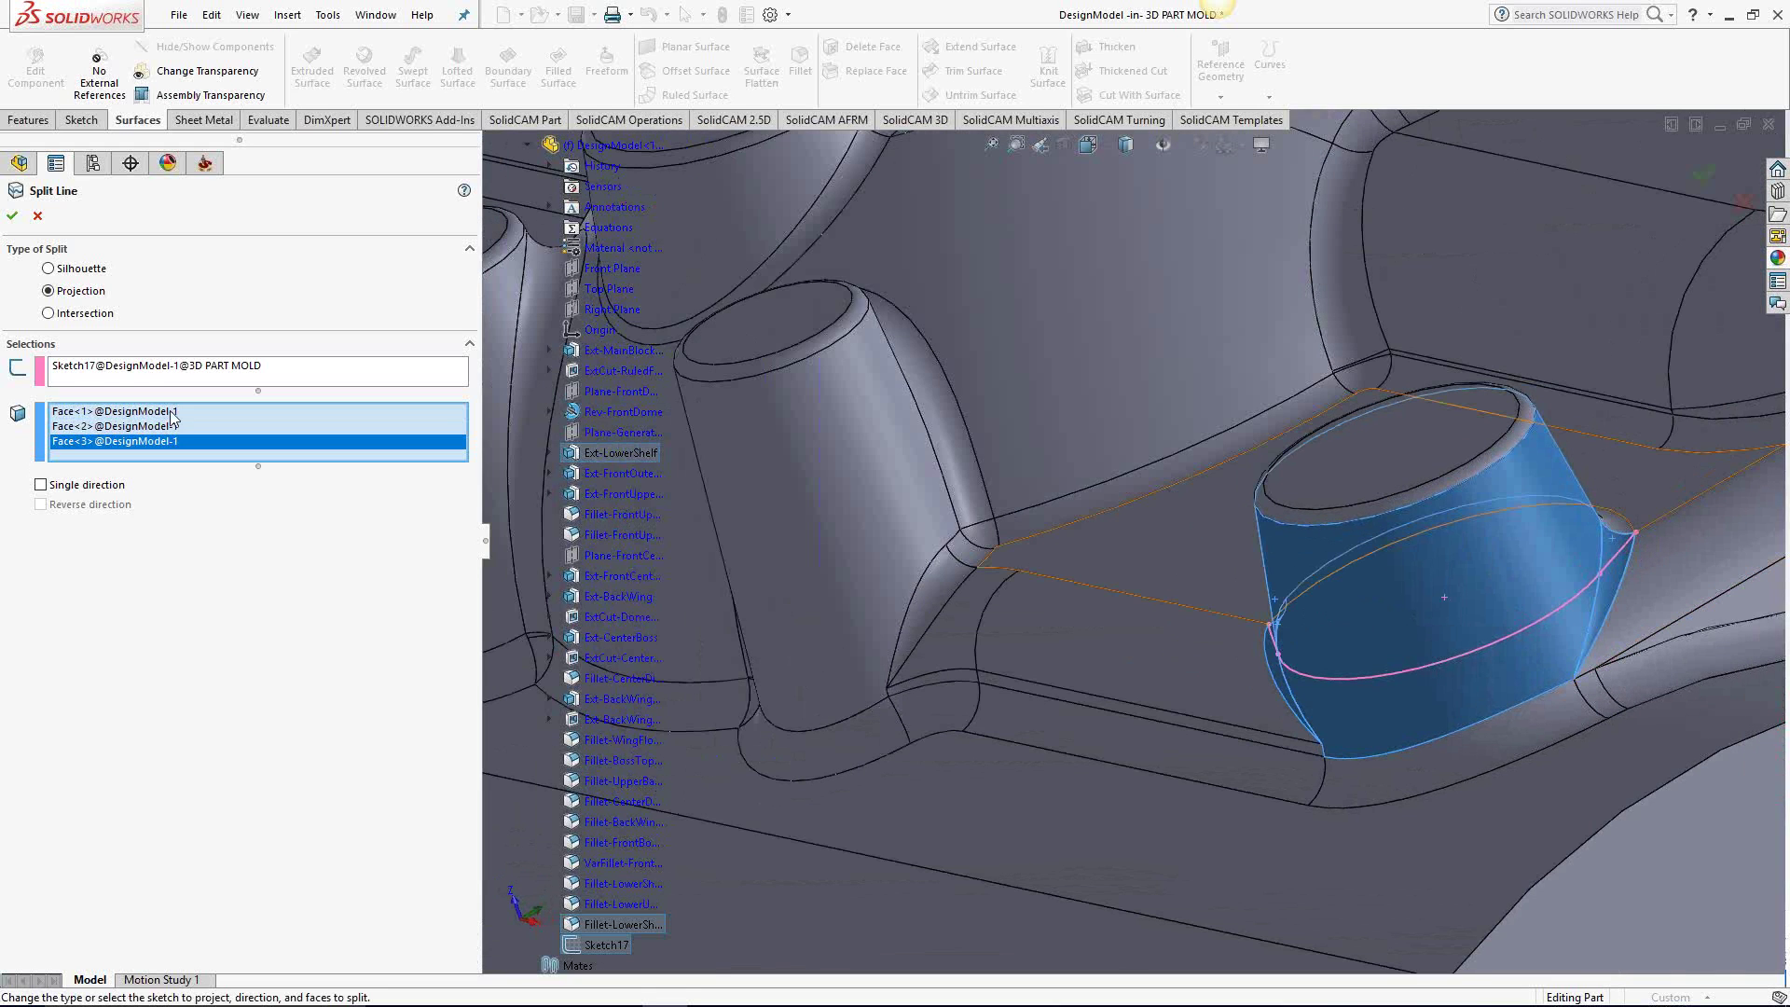
pyautogui.click(12, 216)
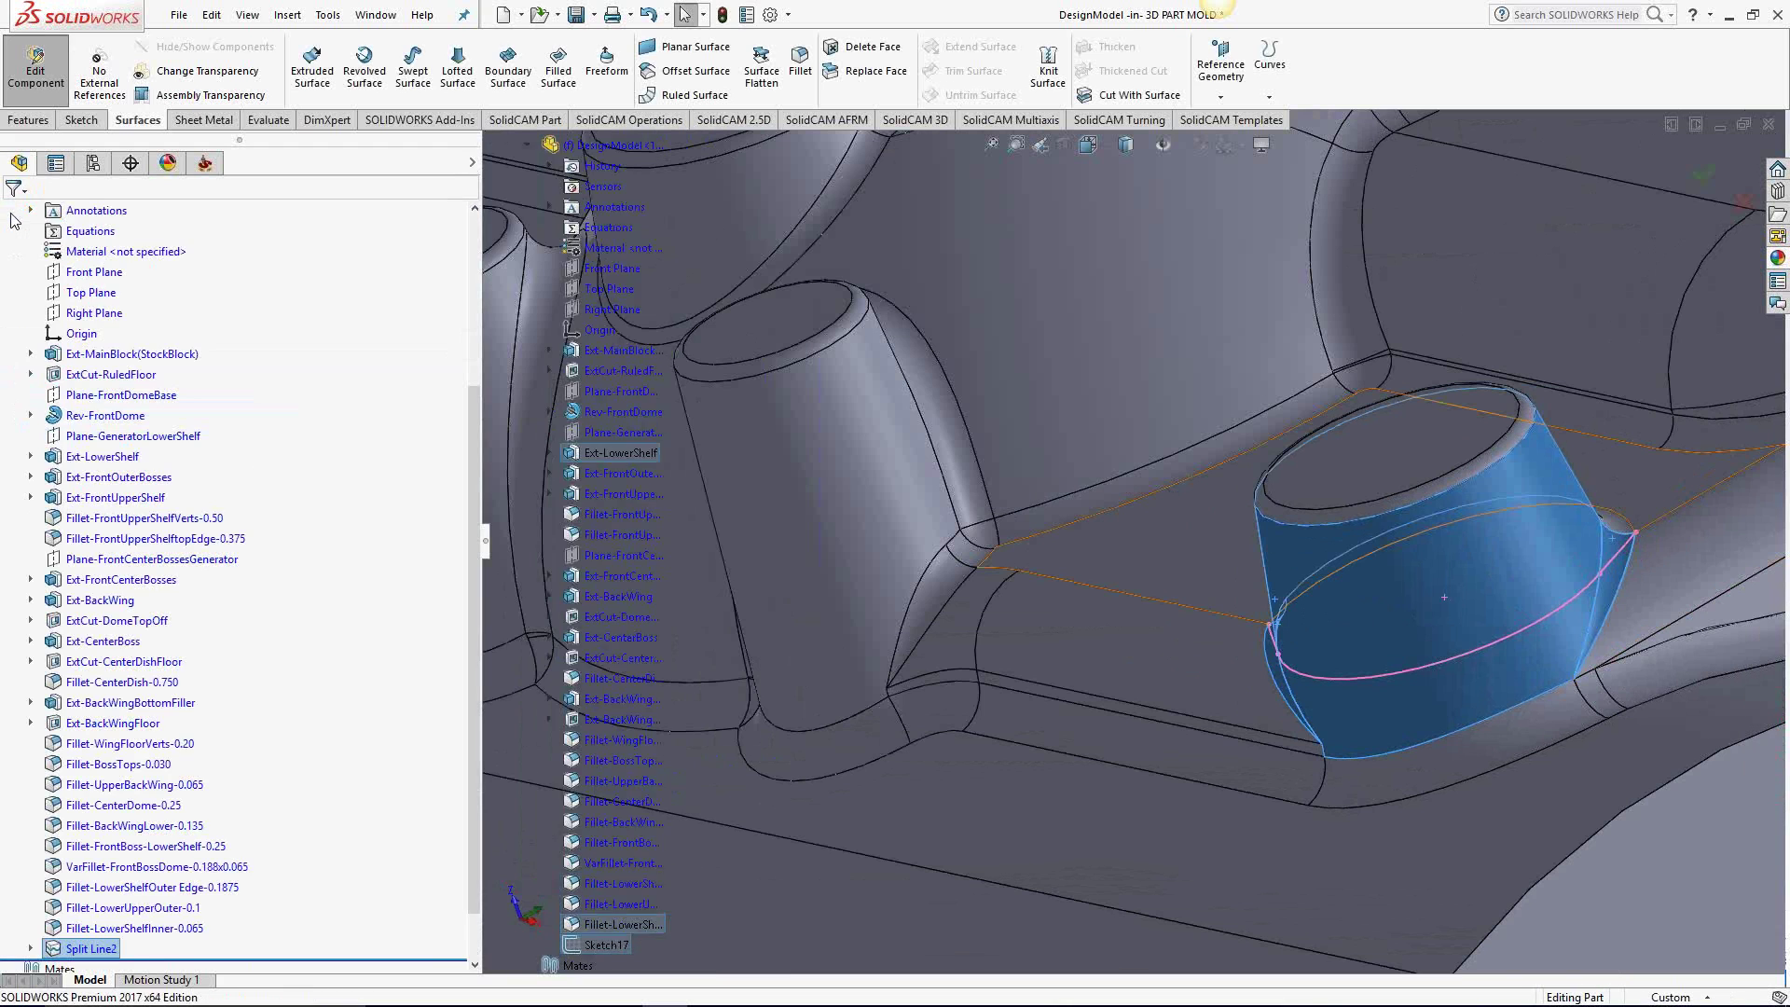
# Step: Inspect the split edge around the boss and finish editing the DesignModel component, returning to the assembly
pyautogui.scroll(10, 776, 590)
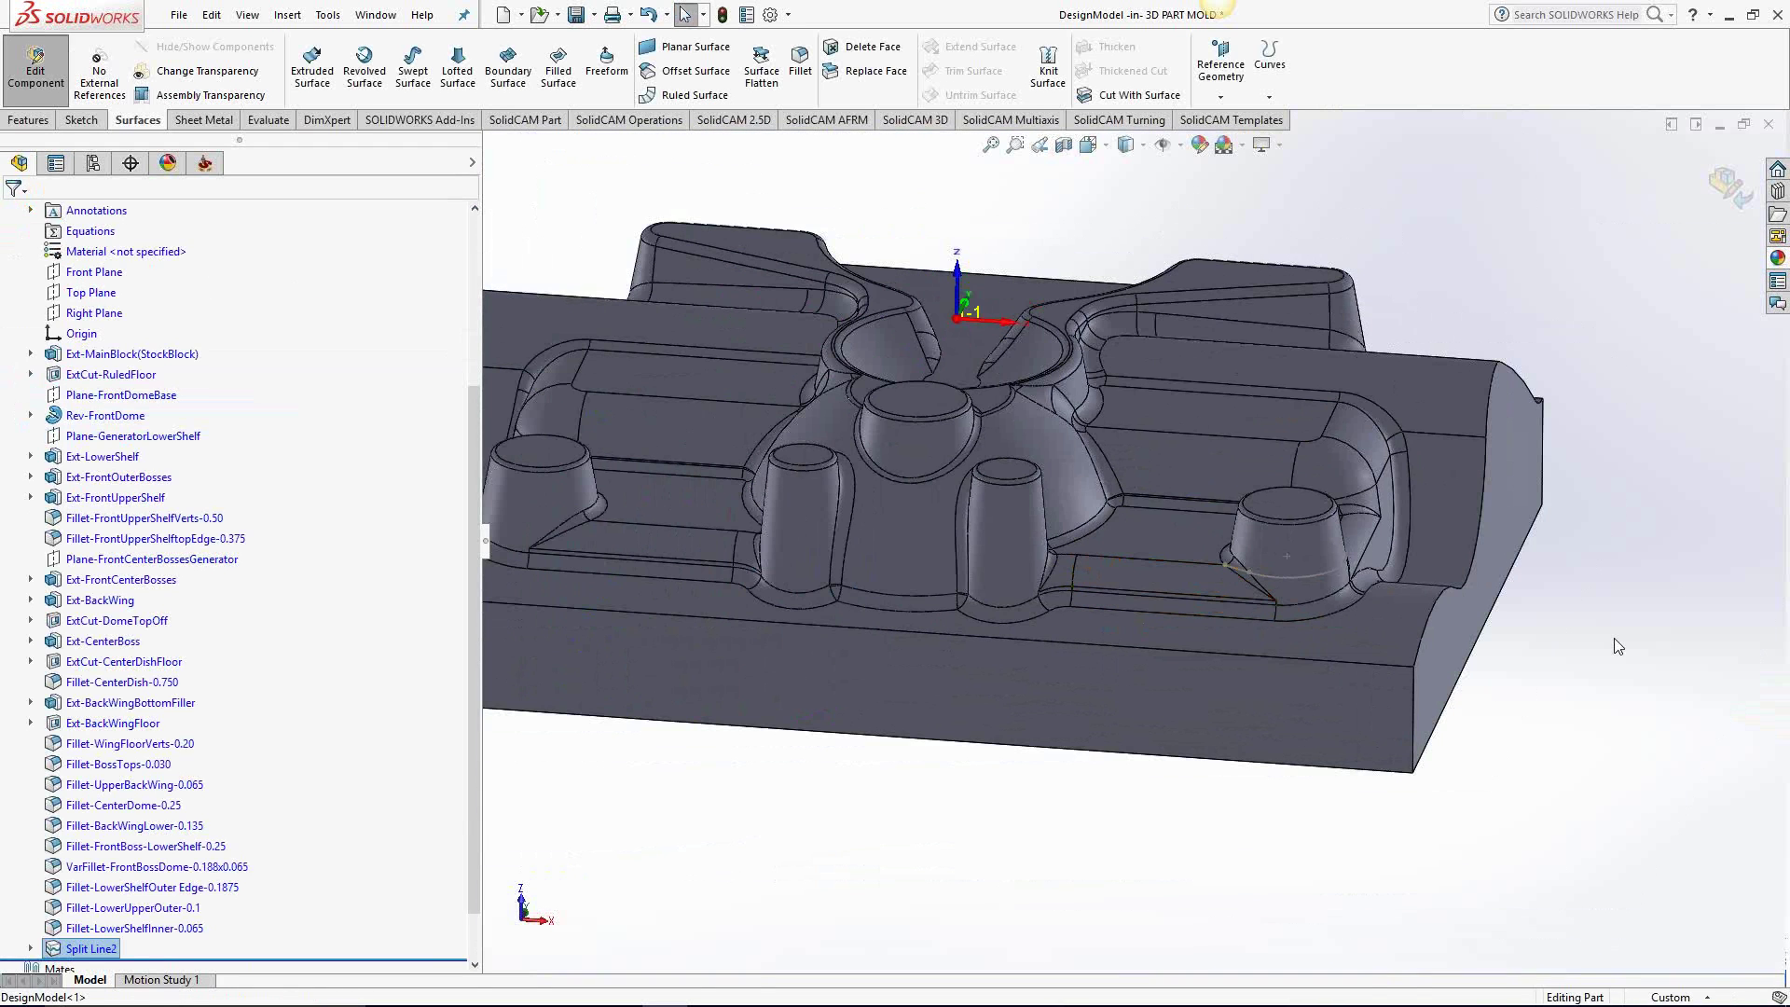
pyautogui.click(1617, 646)
pyautogui.scroll(-5, 1507, 585)
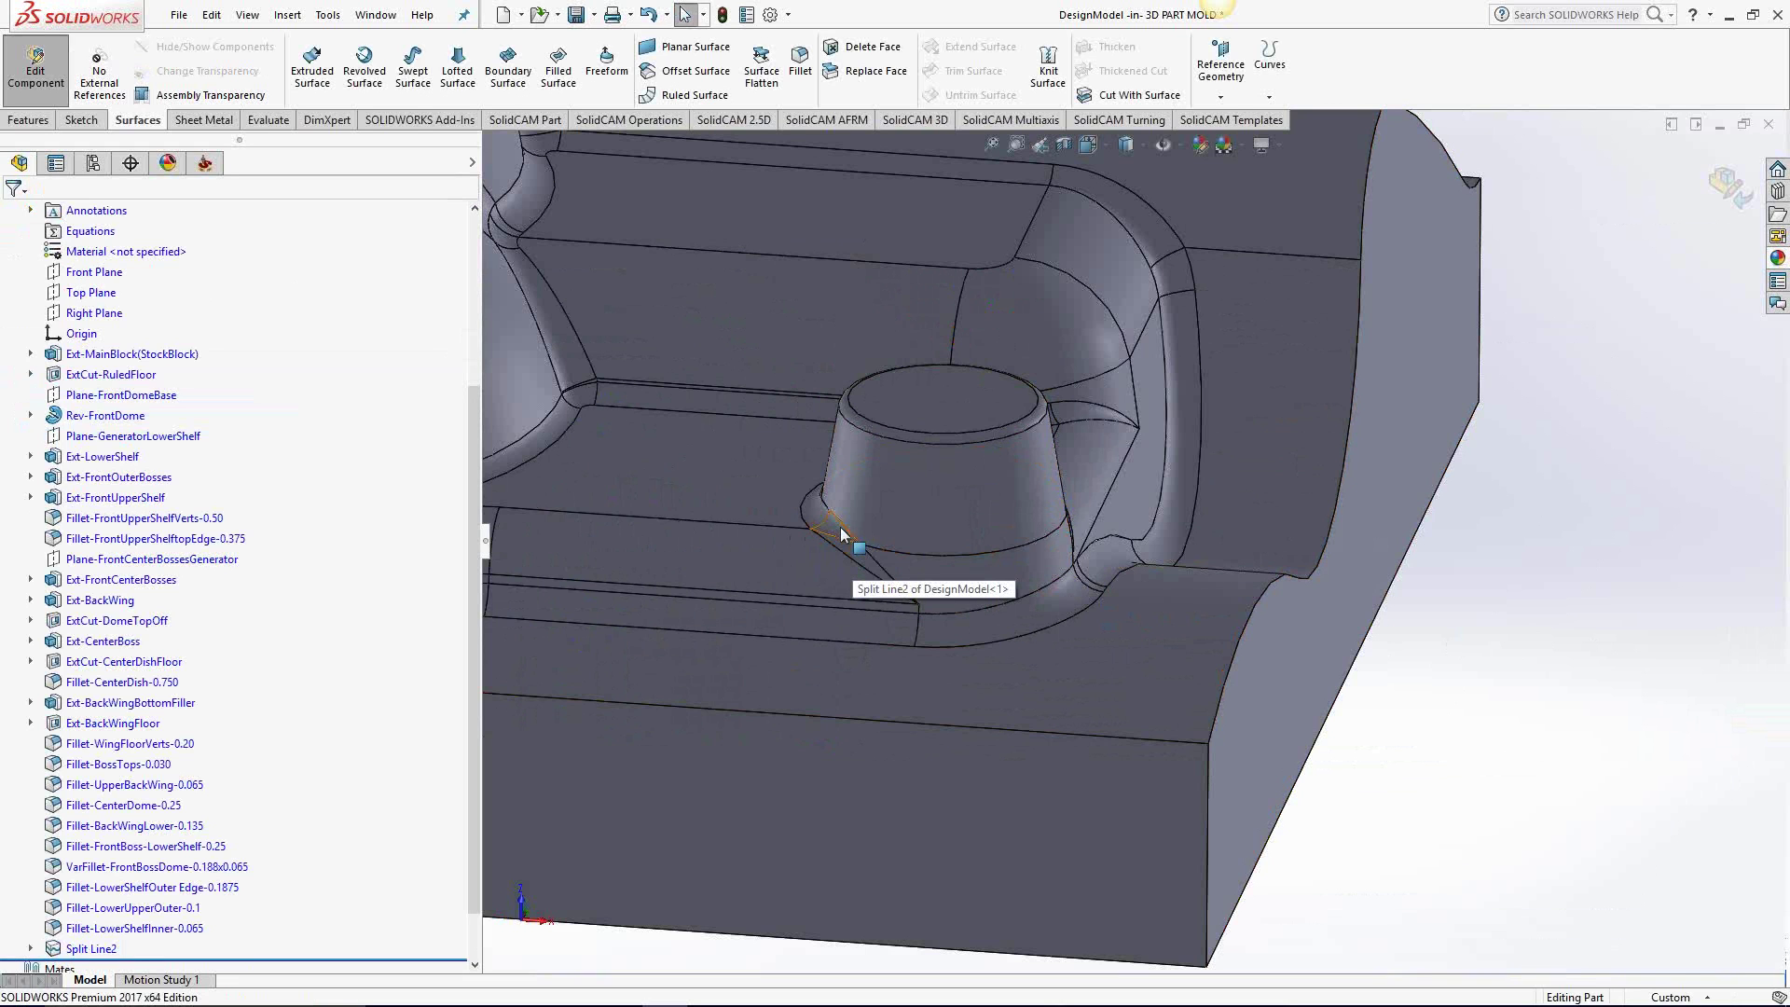
pyautogui.moveTo(851, 512); pyautogui.dragTo(959, 578, button='middle')
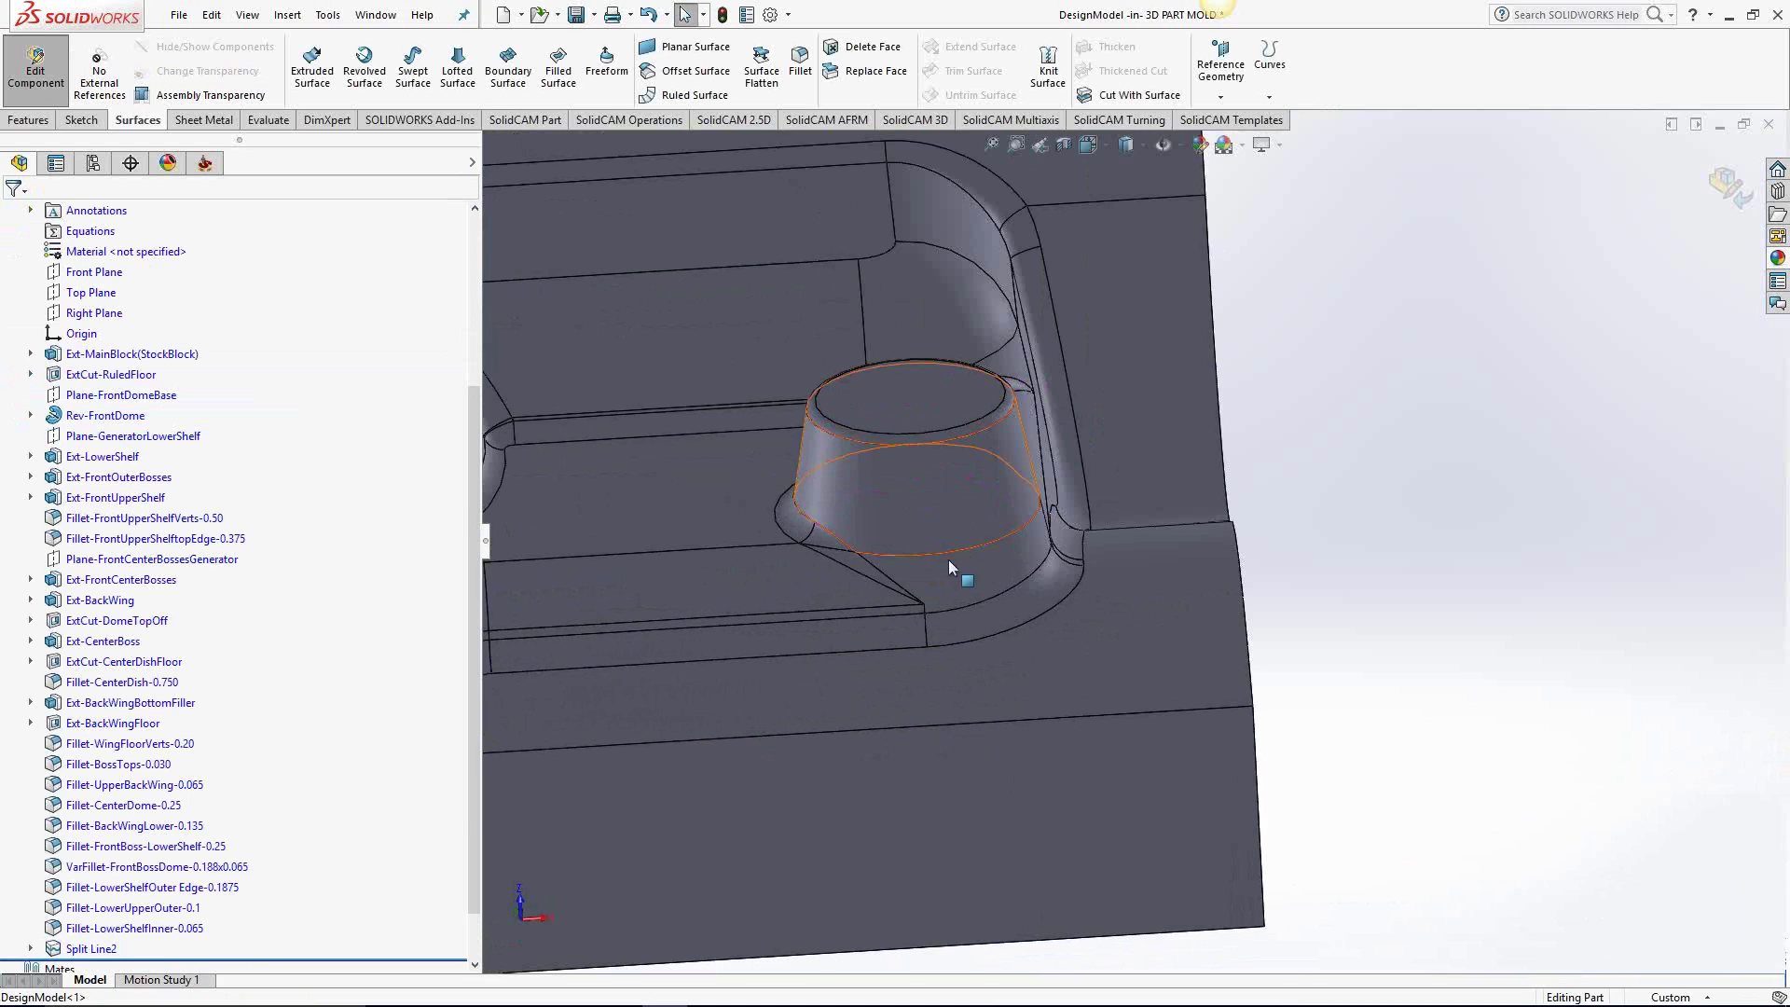
pyautogui.click(45, 84)
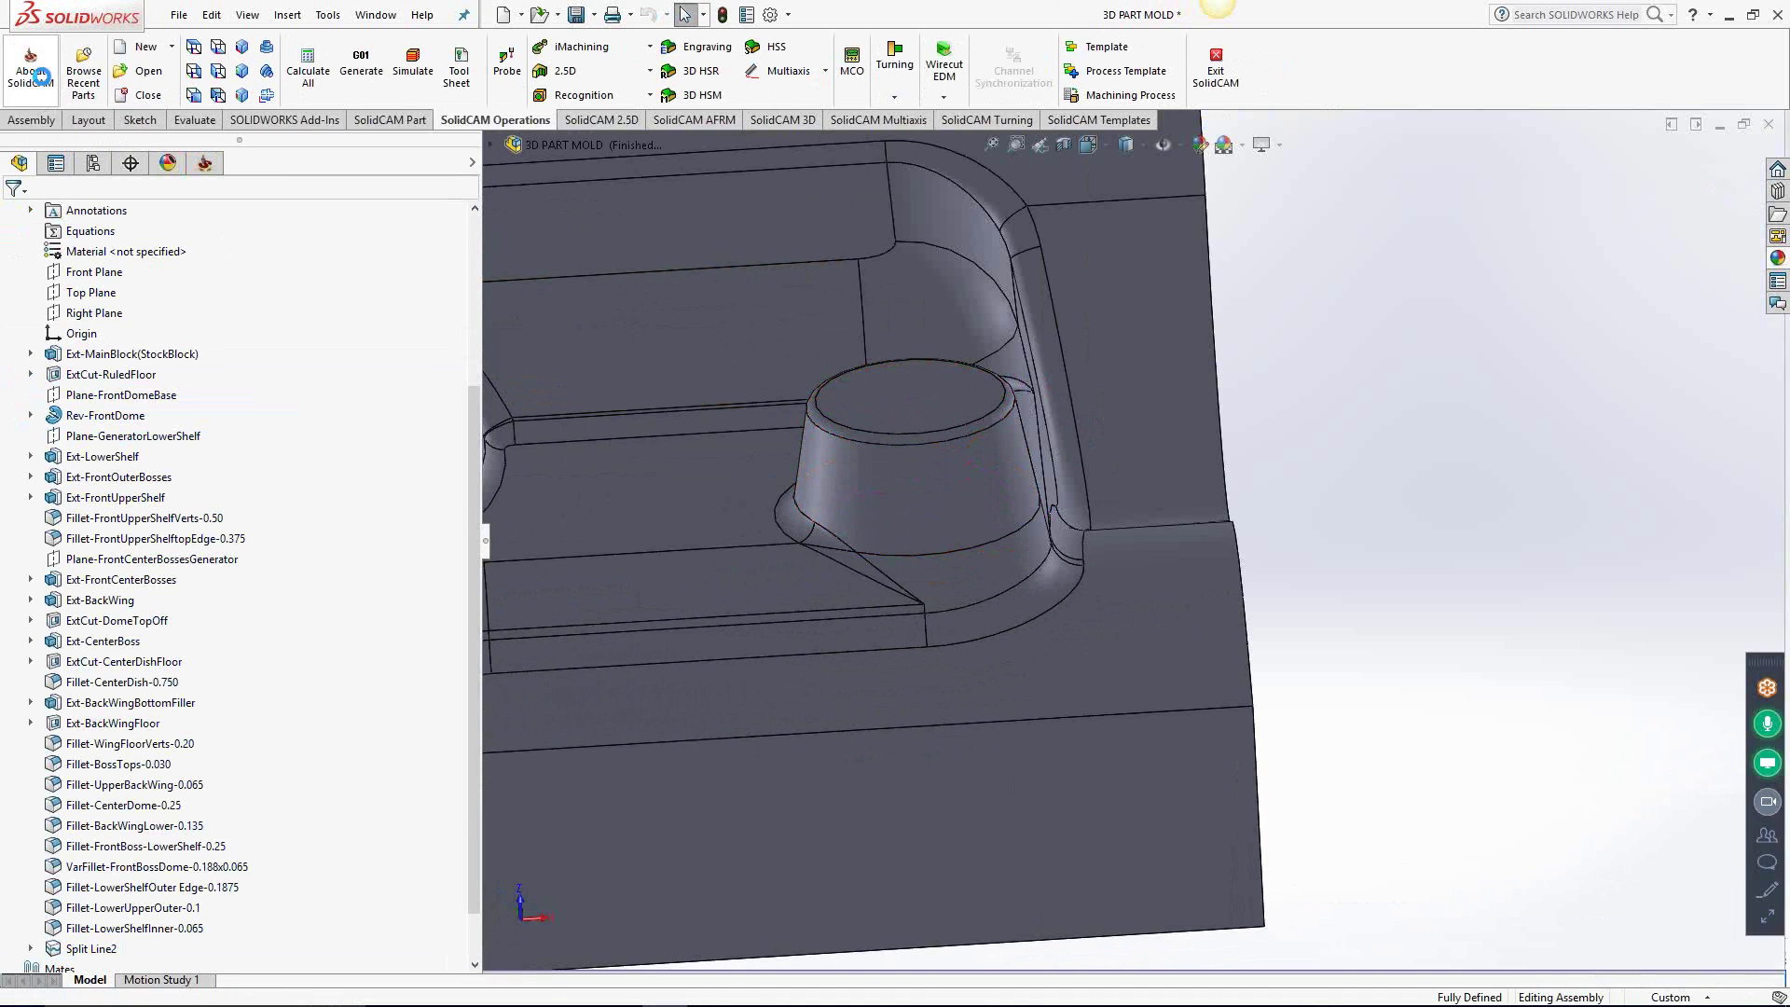
# Step: Edit the constant Z operation and define a new drive surface, faces2, from the boss's top fillet, side face and blend faces above the split line
pyautogui.click(206, 164)
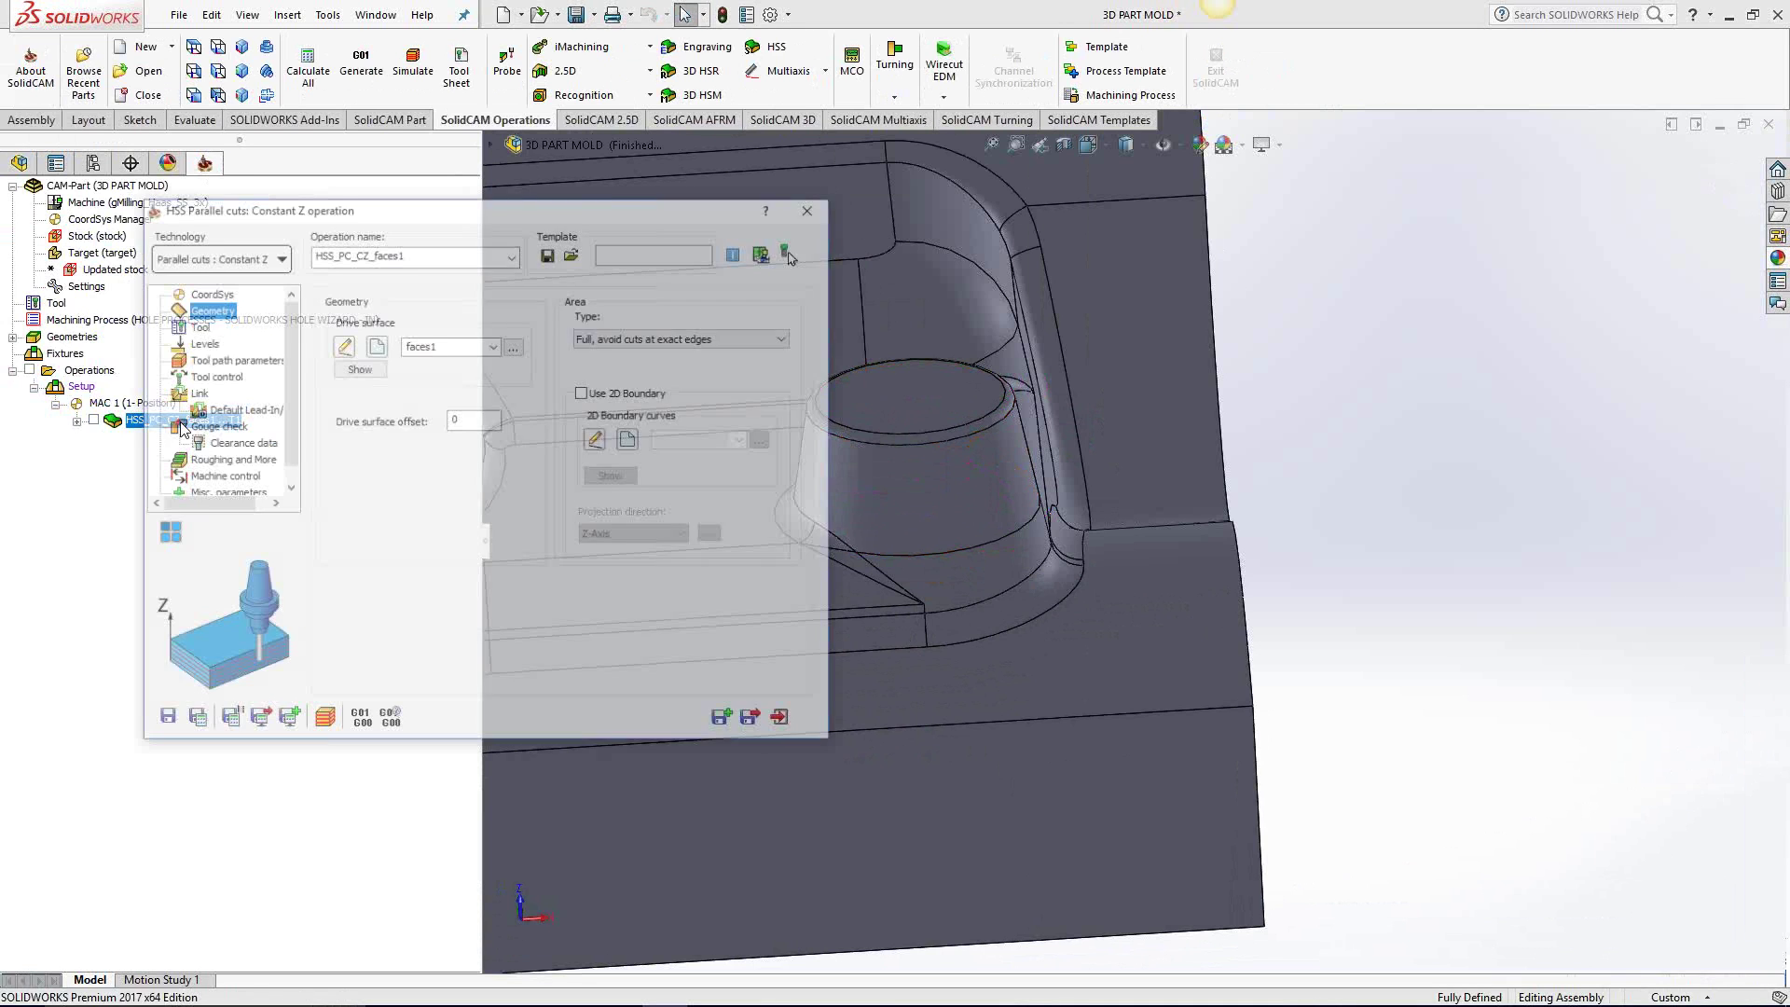
pyautogui.click(374, 344)
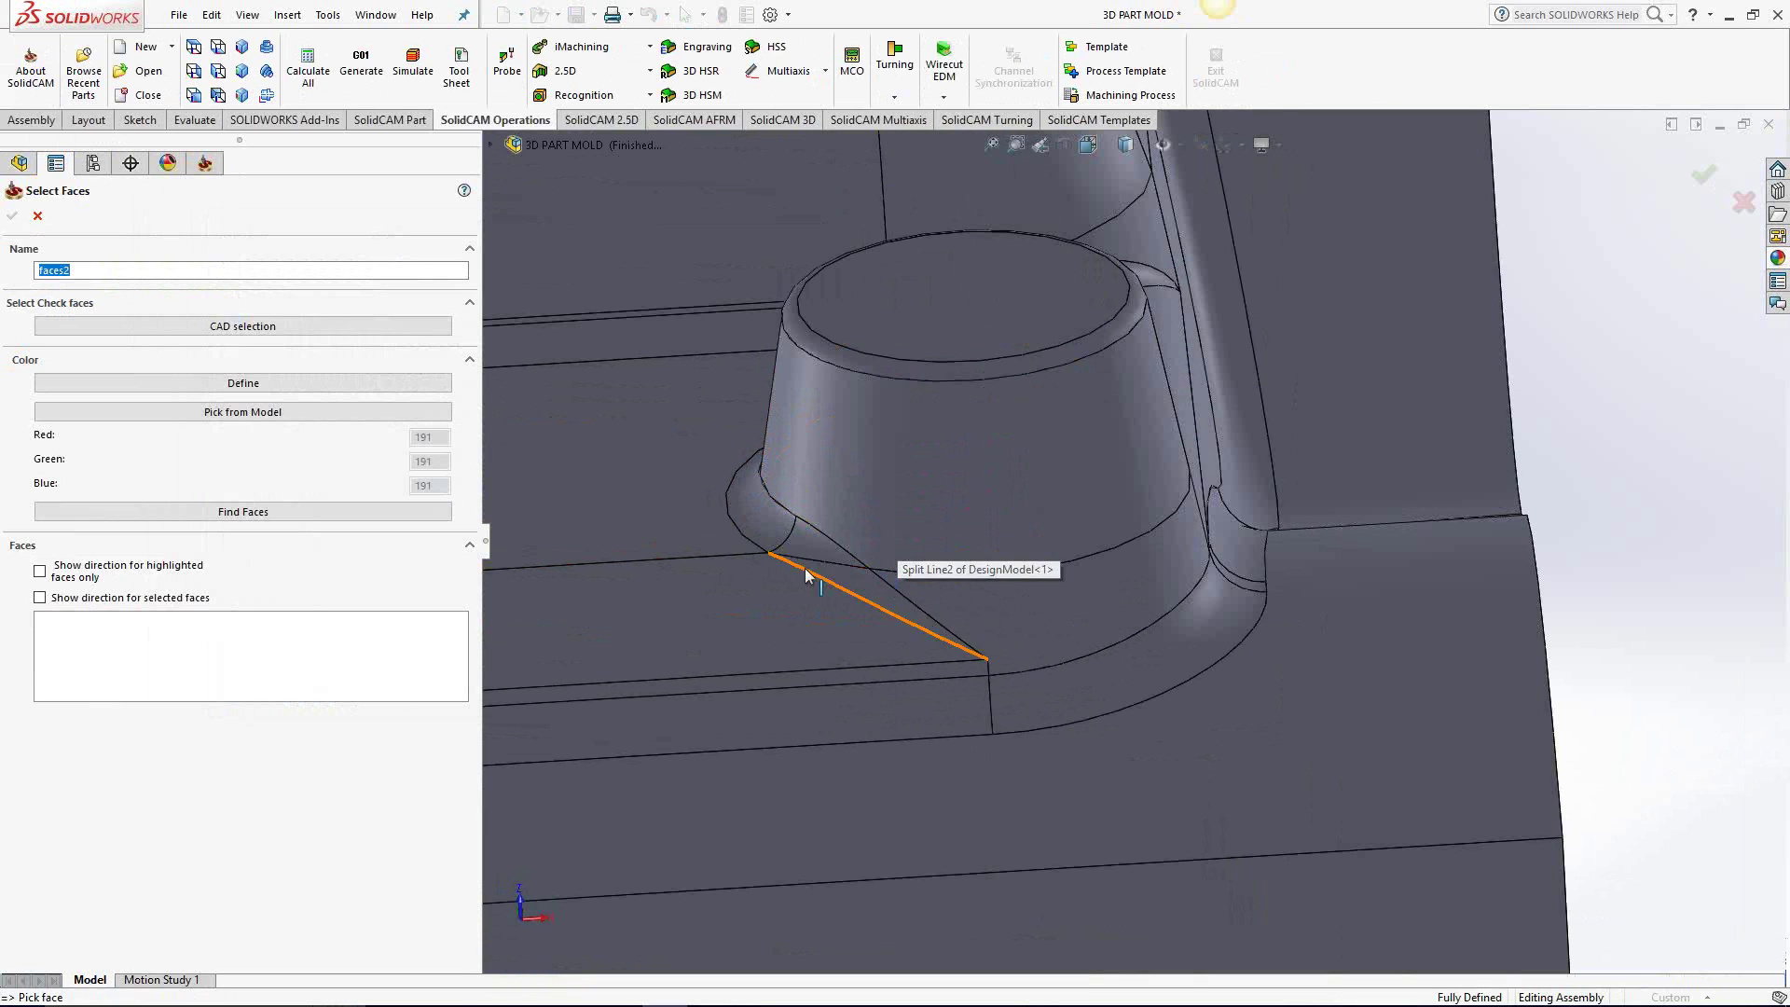
pyautogui.click(766, 527)
pyautogui.click(830, 494)
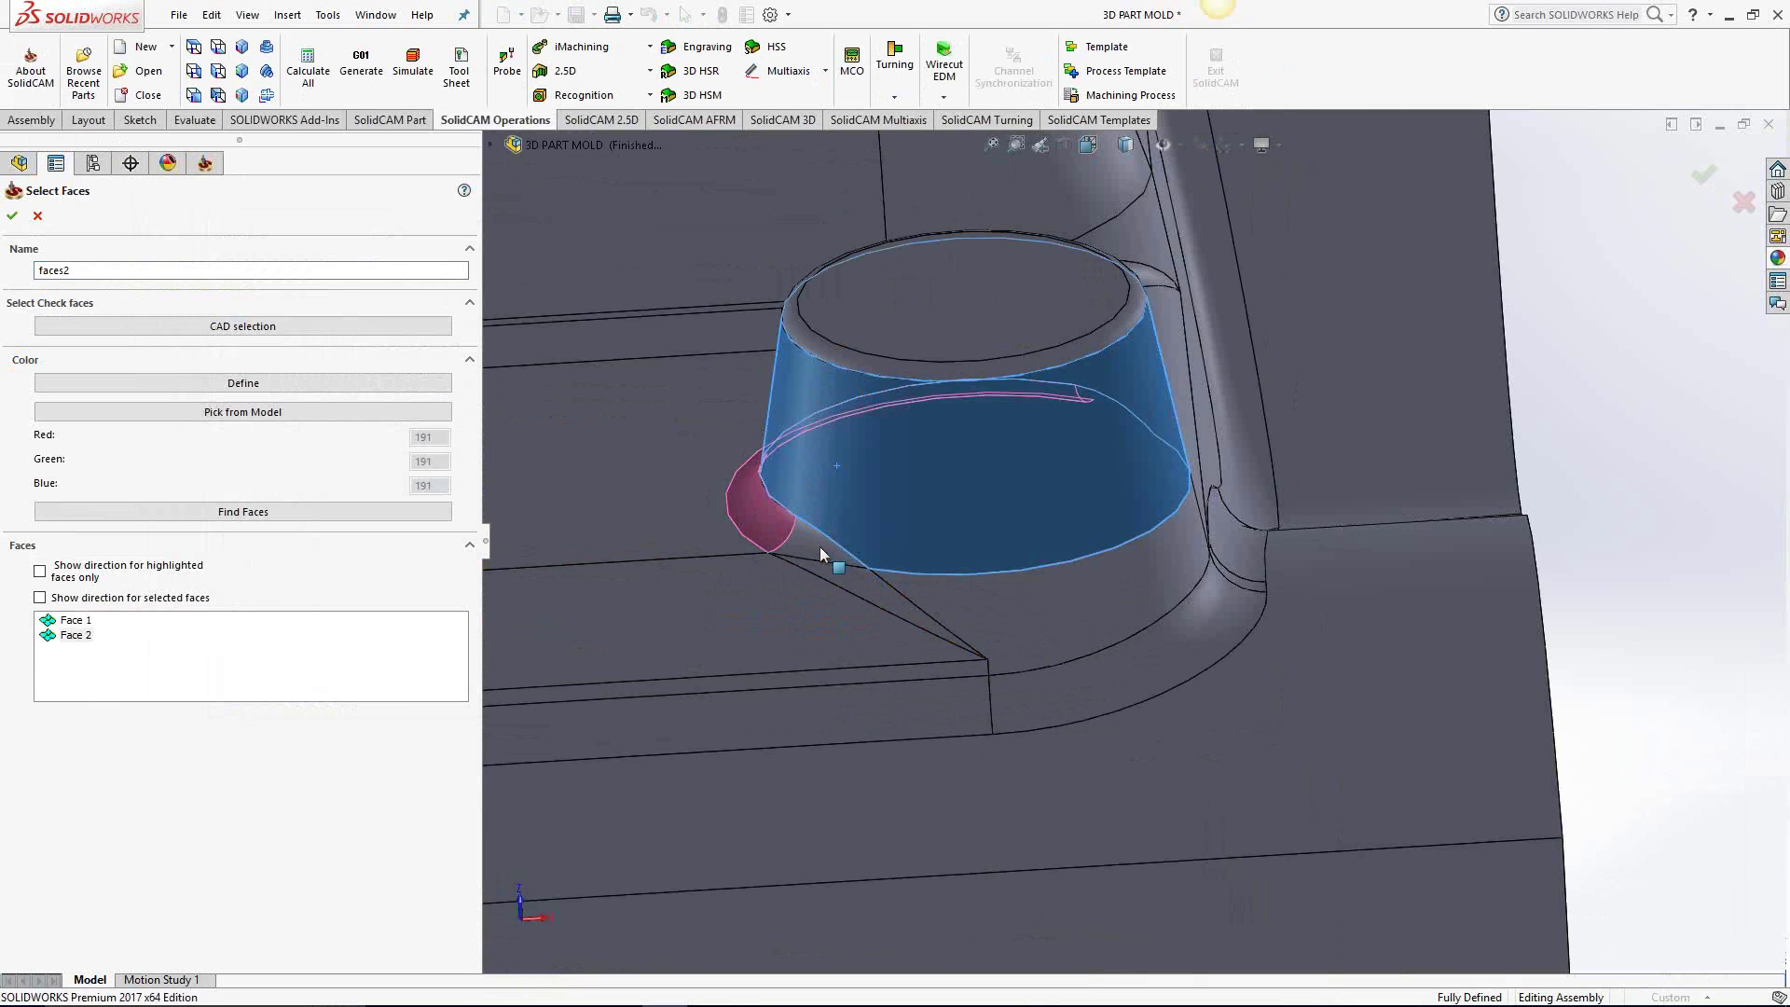
pyautogui.click(819, 548)
pyautogui.click(826, 353)
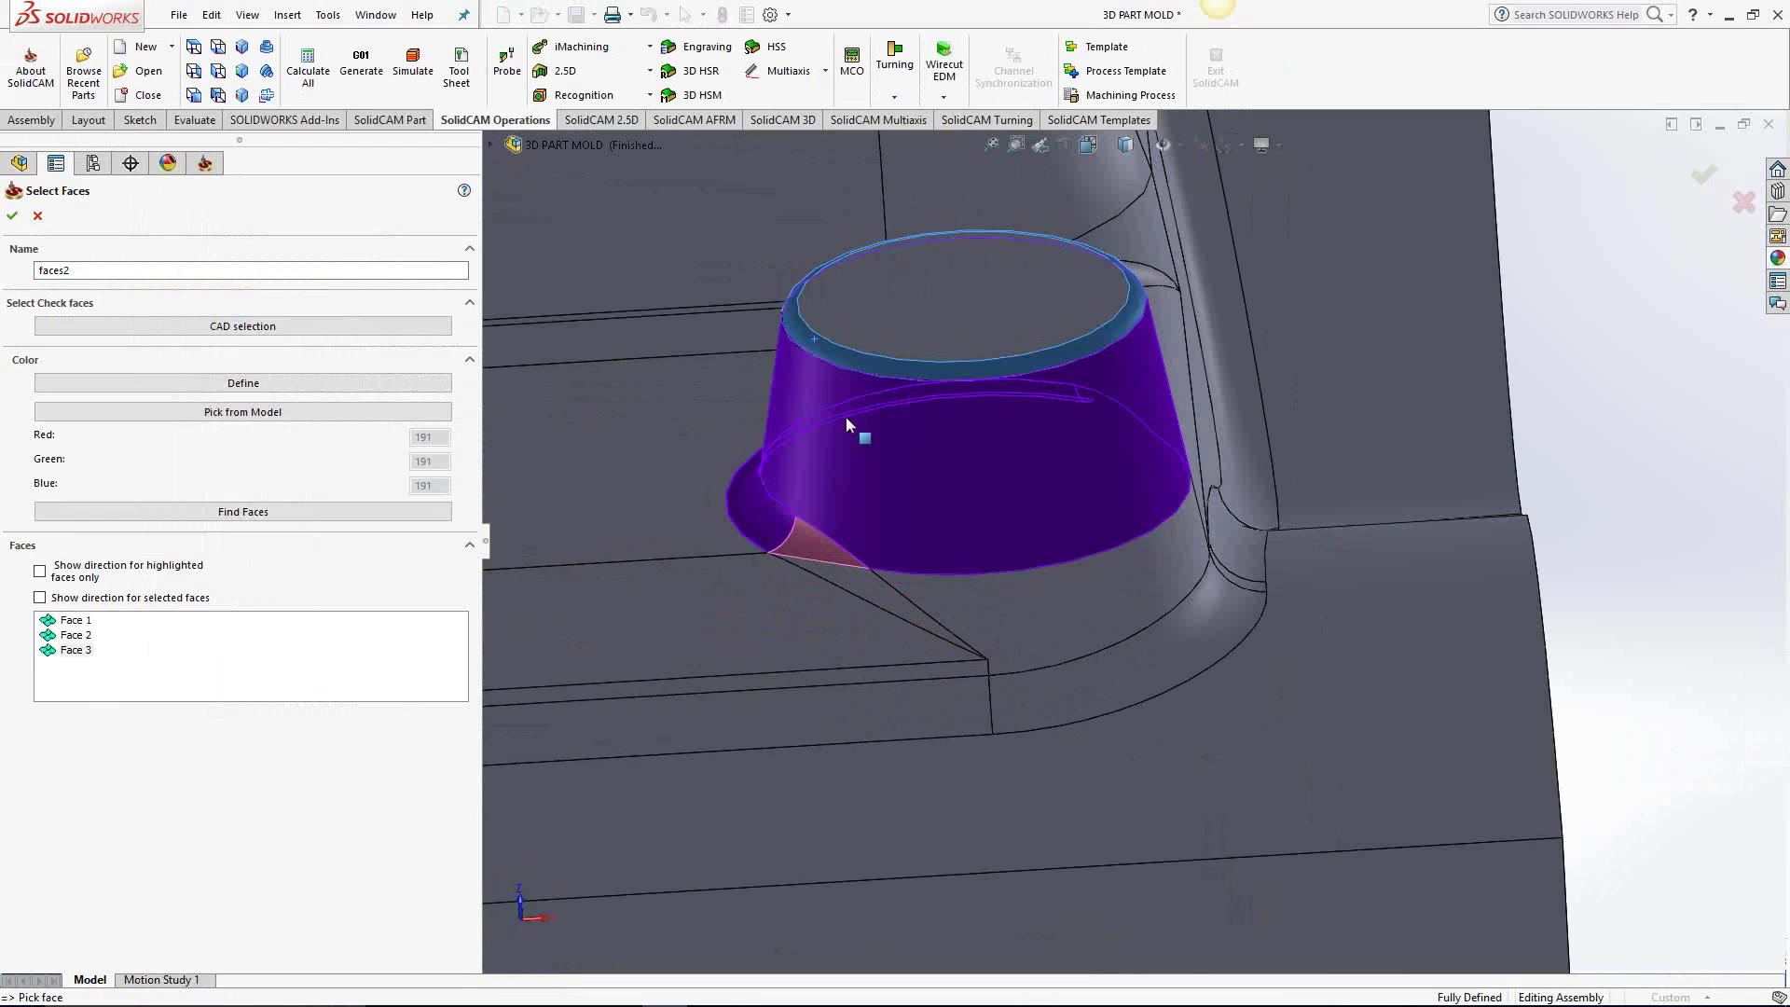
pyautogui.moveTo(1051, 431); pyautogui.dragTo(858, 532, button='middle')
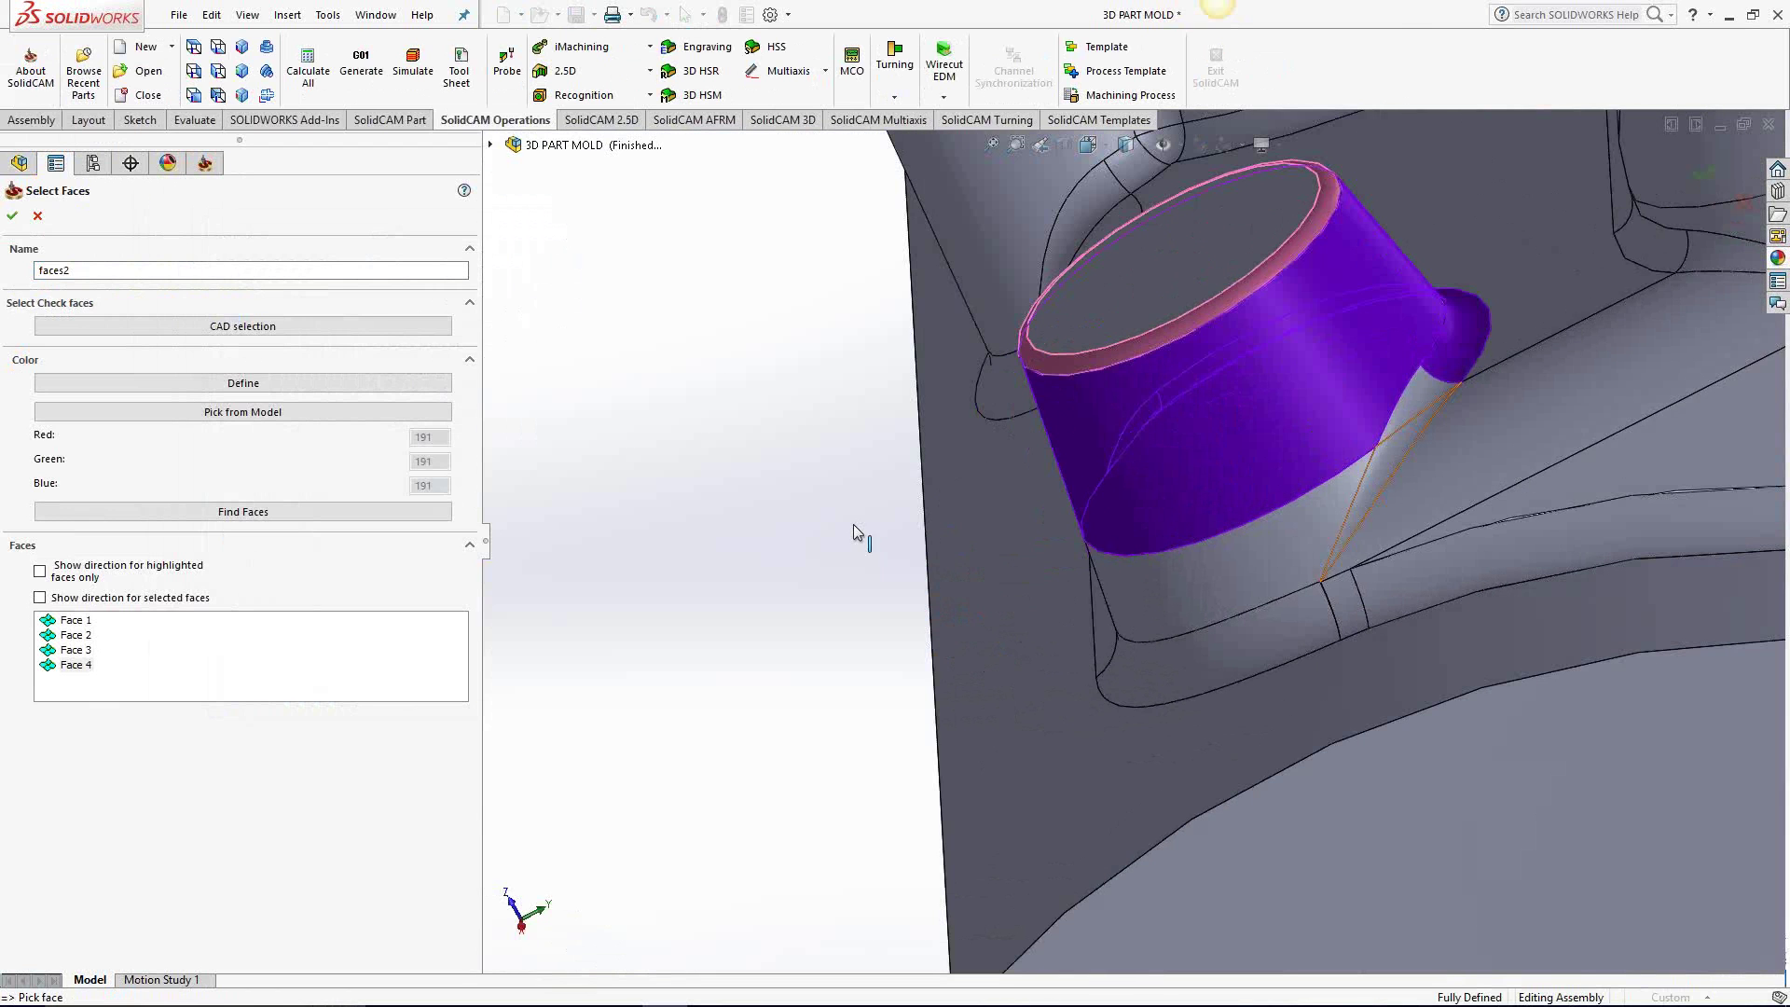
pyautogui.click(1426, 390)
pyautogui.click(12, 216)
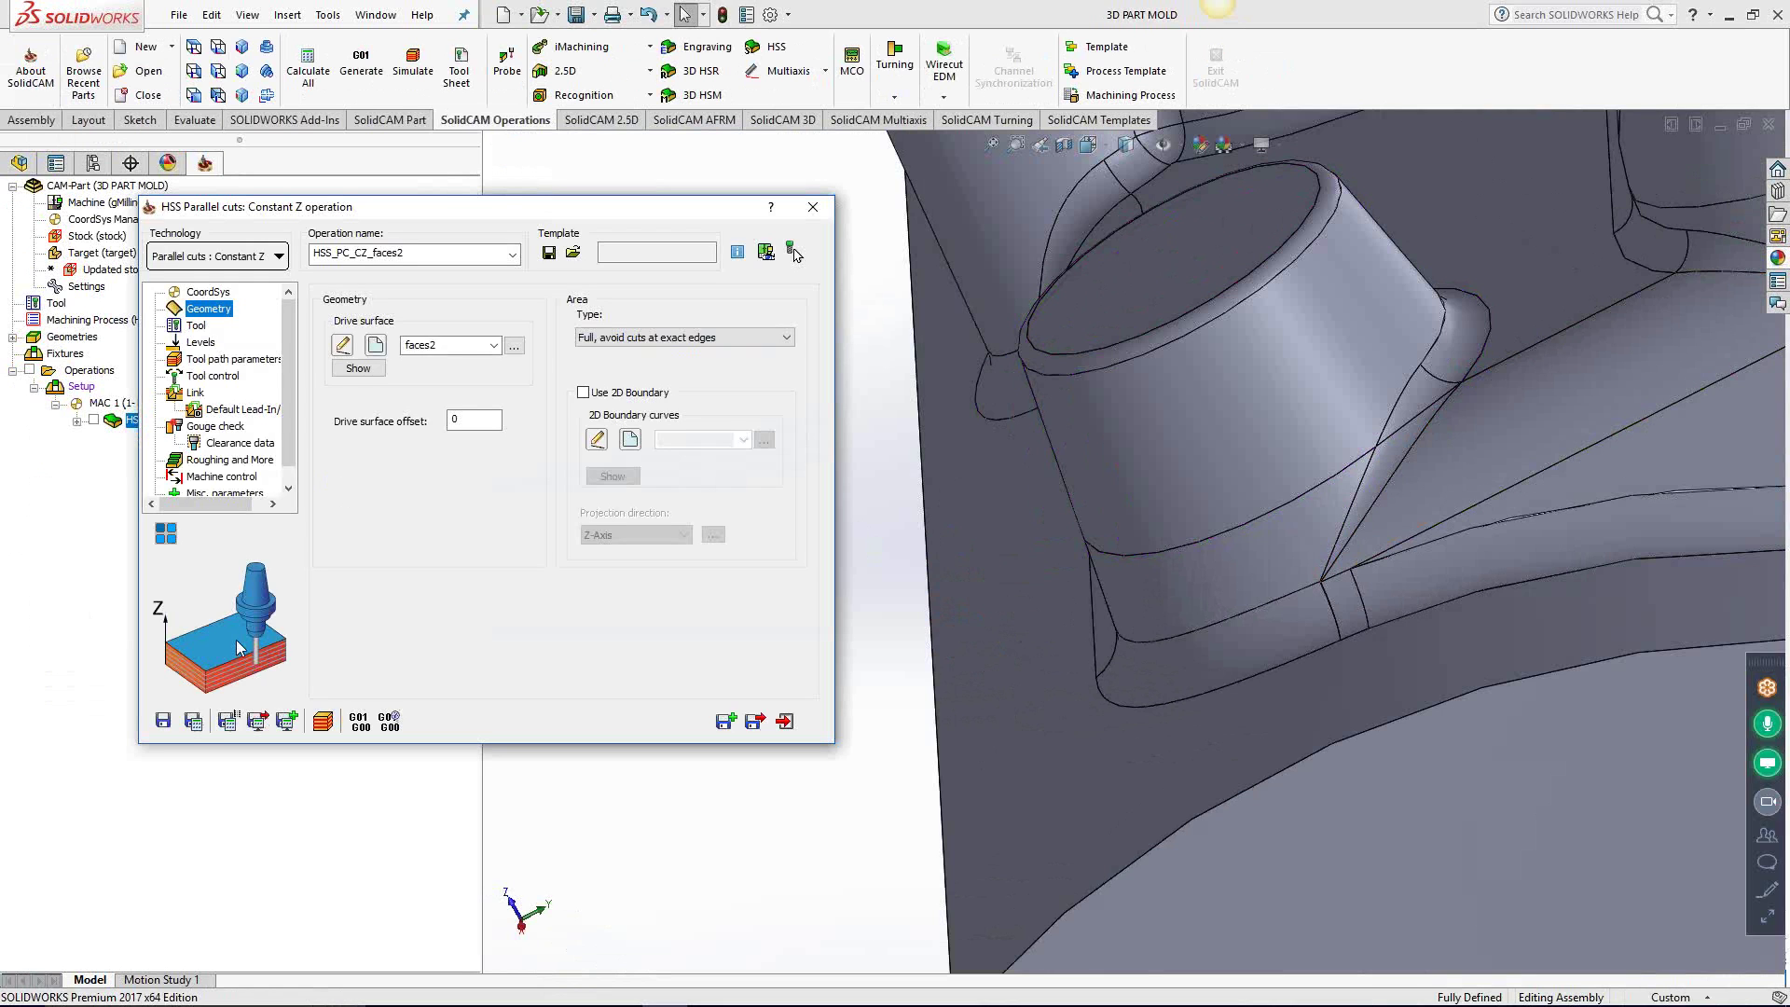
# Step: Save and recalculate the constant Z operation with the faces2 drive surface, and examine the tool path's lower limit on the boss
pyautogui.click(192, 721)
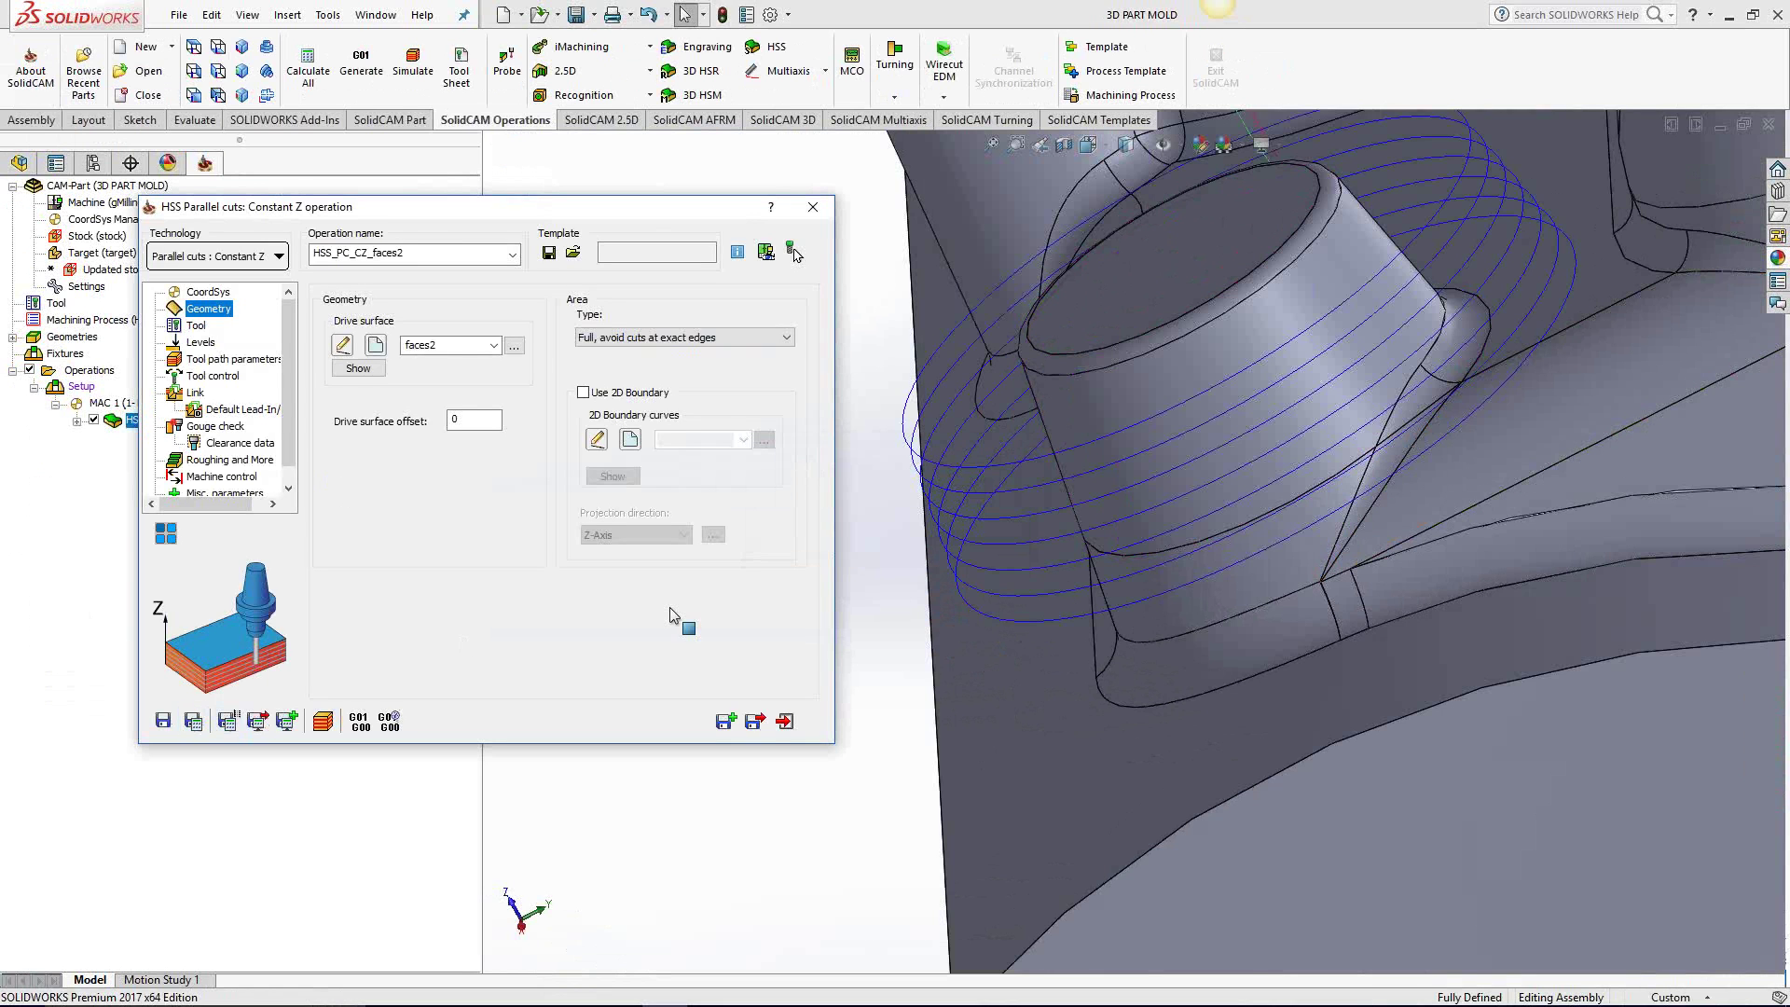
pyautogui.scroll(3, 1056, 582)
pyautogui.moveTo(1055, 583); pyautogui.dragTo(1338, 535, button='middle')
pyautogui.scroll(-3, 1338, 535)
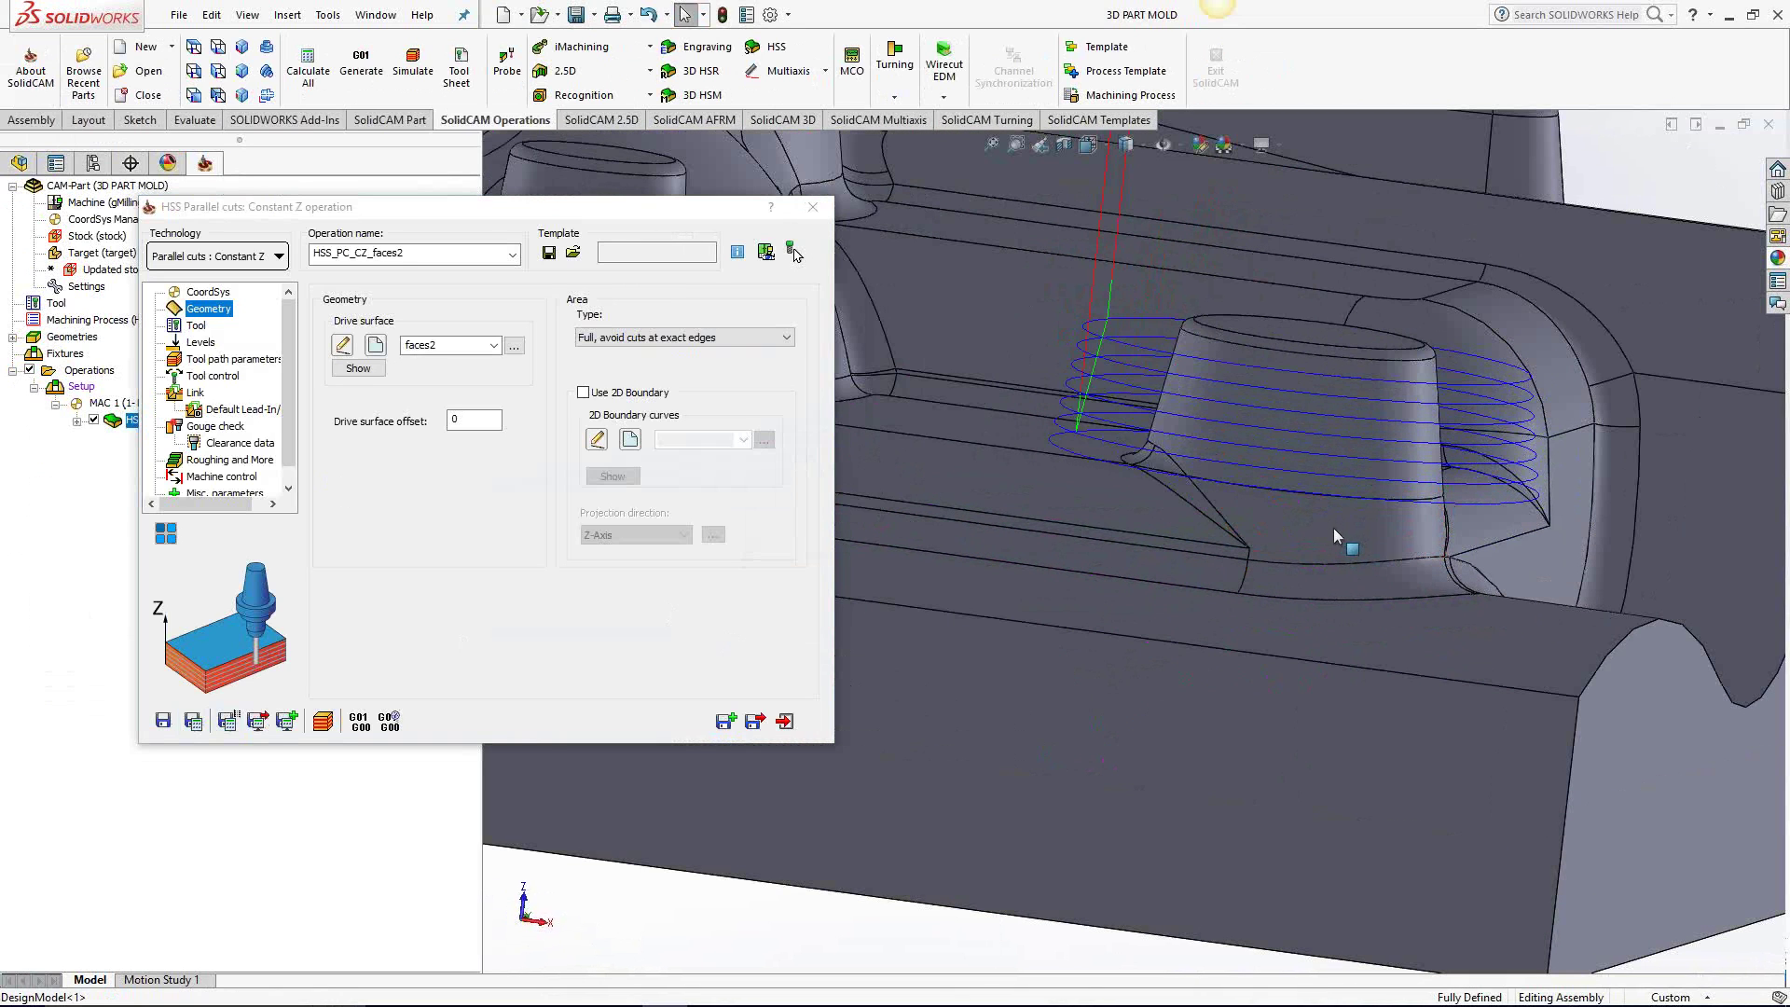